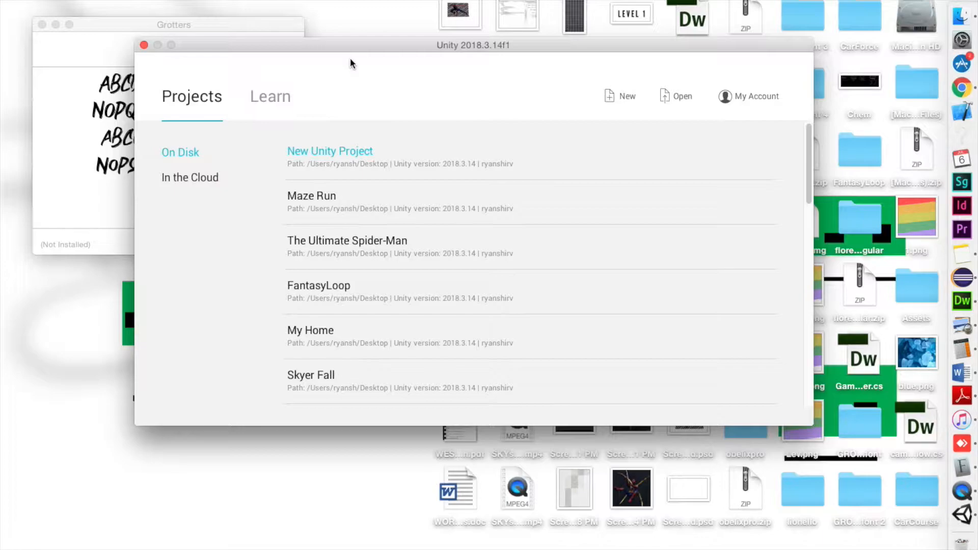
# - Switch to Google Chrome and search Google for unity
pyautogui.hotkey('ctrl', 'Up')
pyautogui.click(426, 23)
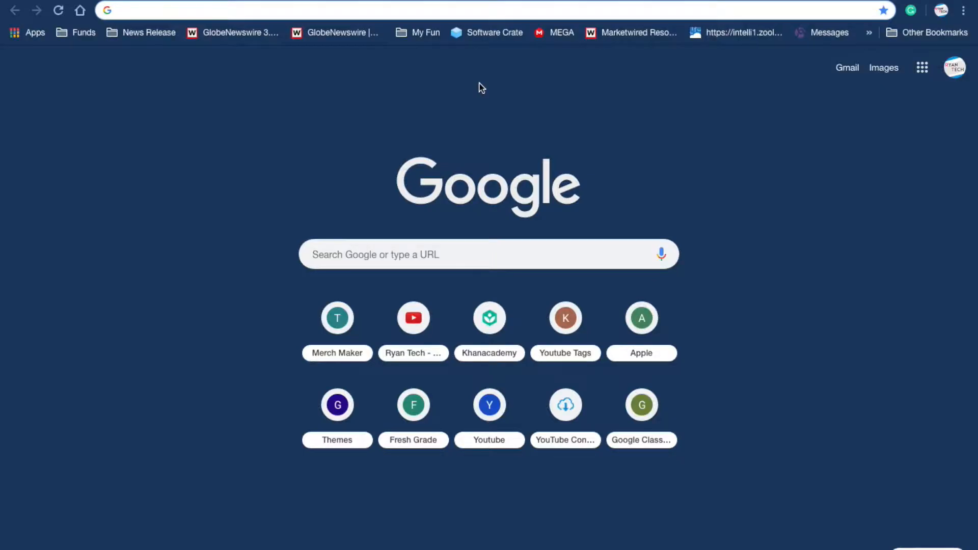
pyautogui.write('unity')
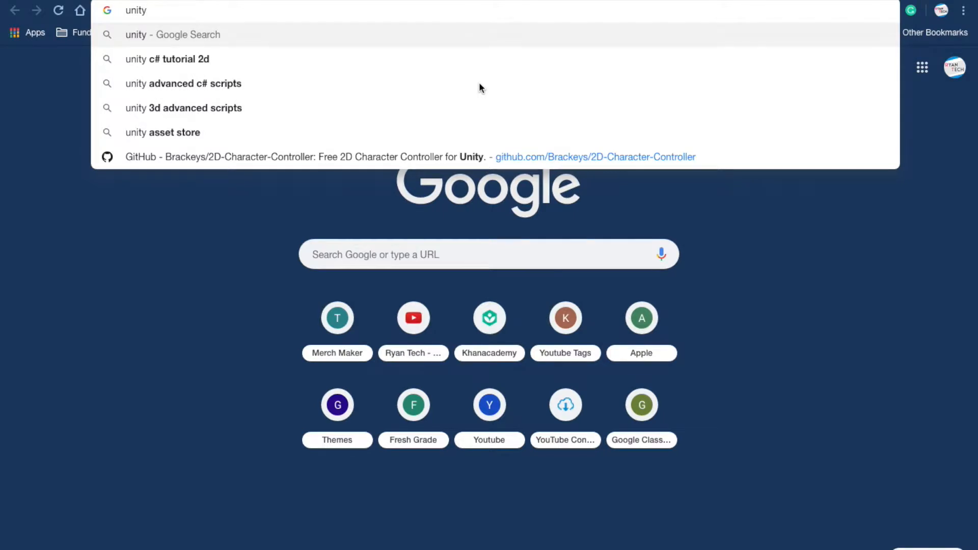
pyautogui.press('Return')
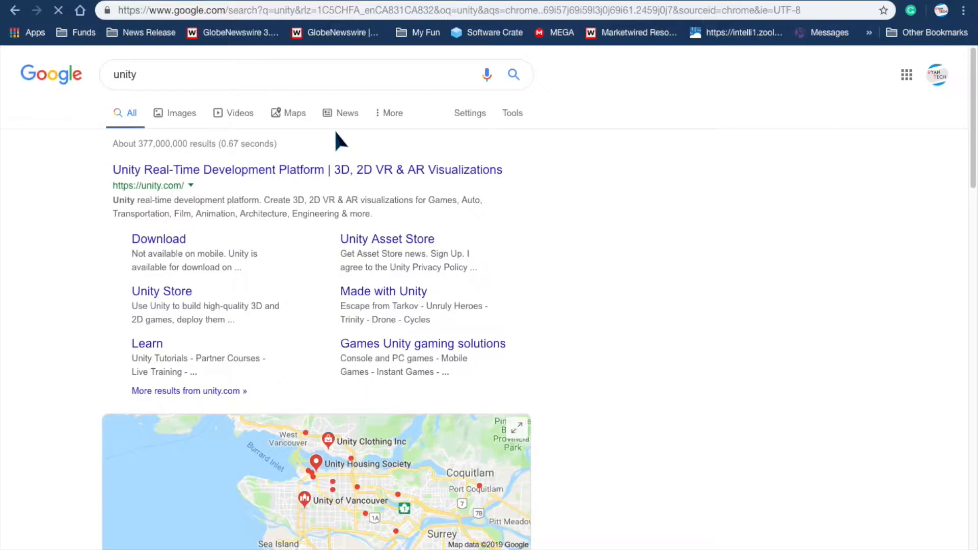
# - Open the unity.com website from the search results and go back to the results
pyautogui.scroll(-1, 336, 140)
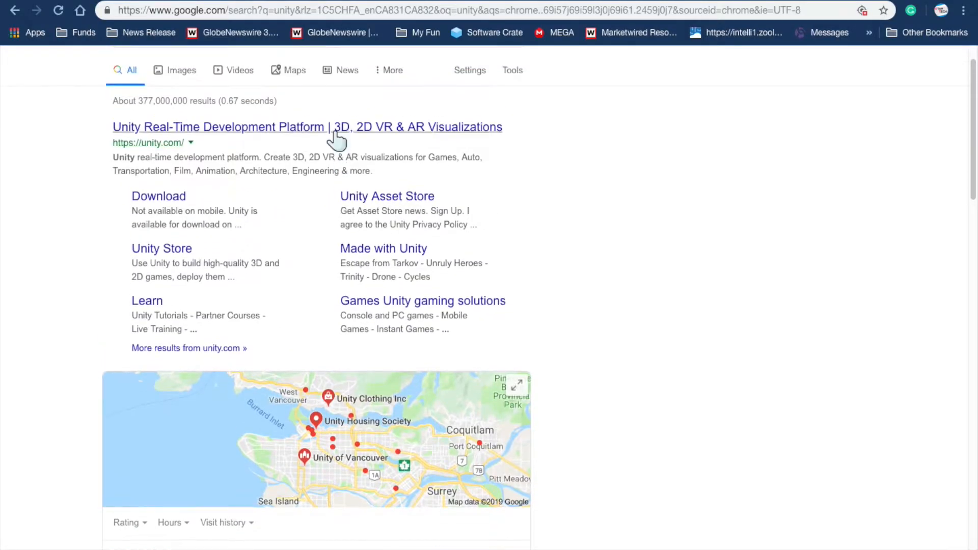
pyautogui.click(148, 132)
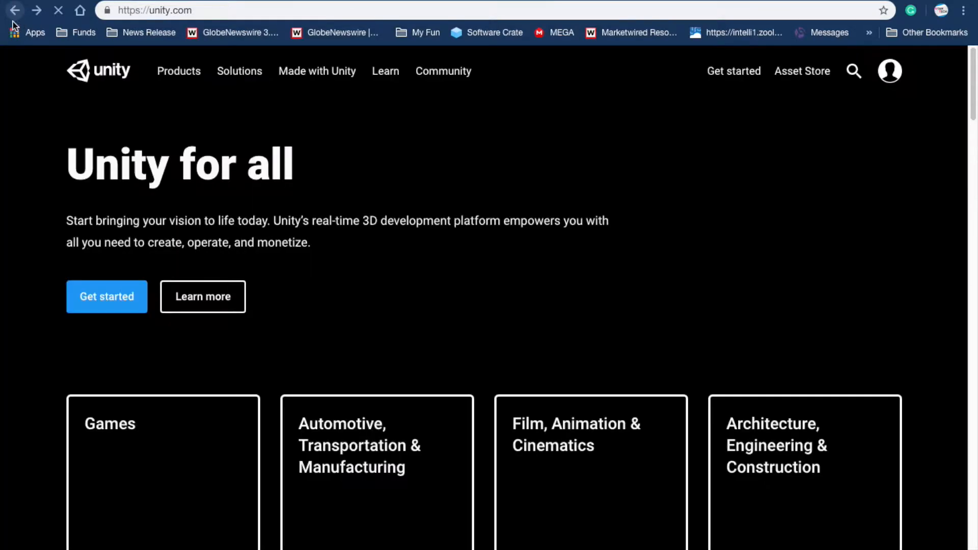
pyautogui.click(15, 11)
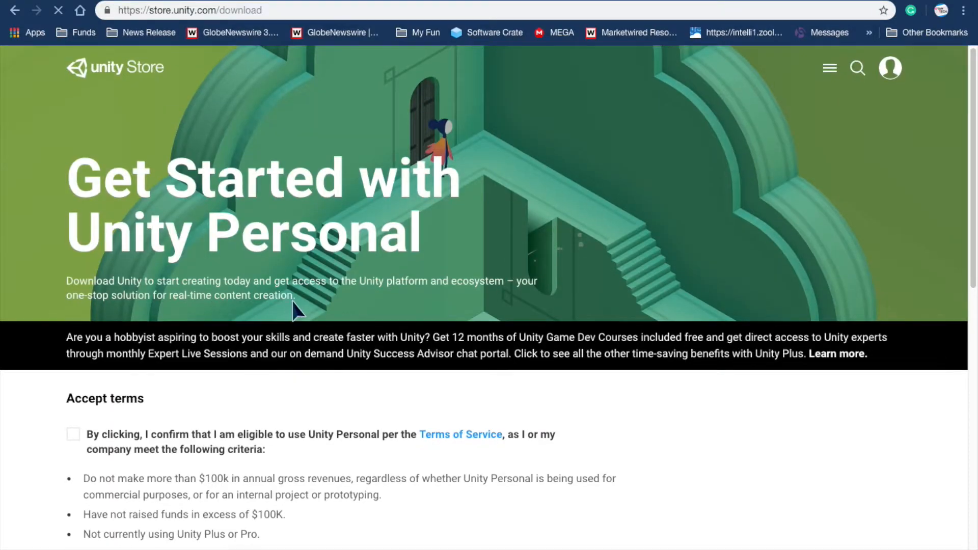
# - Accept the Unity Personal eligibility terms on the Unity Store download page and review the Unity Hub download and system requirements
pyautogui.scroll(-3, 290, 357)
pyautogui.scroll(-1, 294, 305)
pyautogui.click(73, 265)
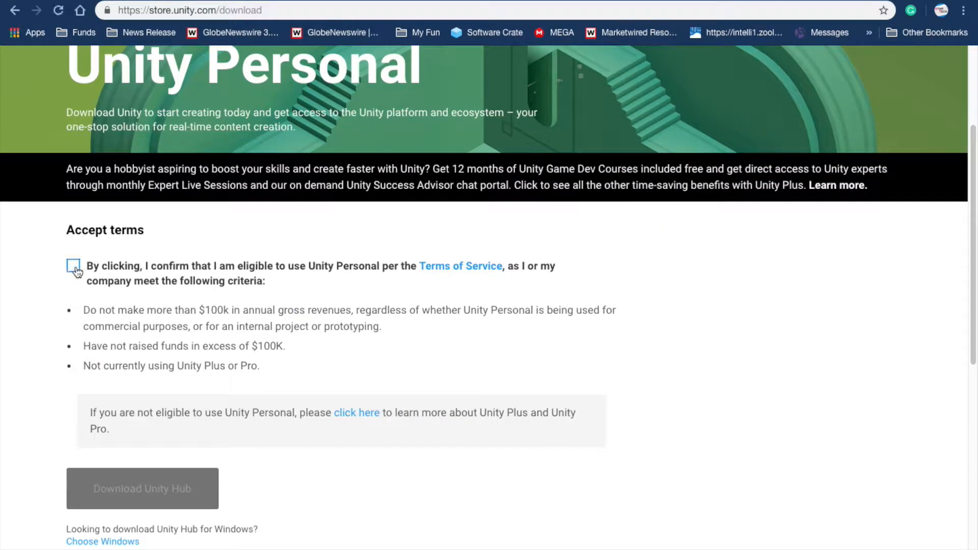
pyautogui.scroll(-3, 97, 226)
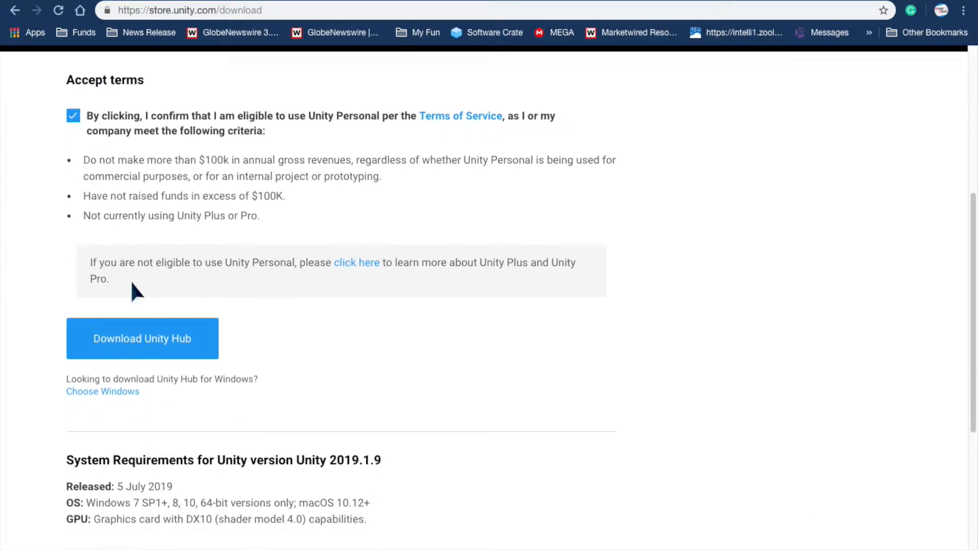
pyautogui.scroll(-4, 334, 266)
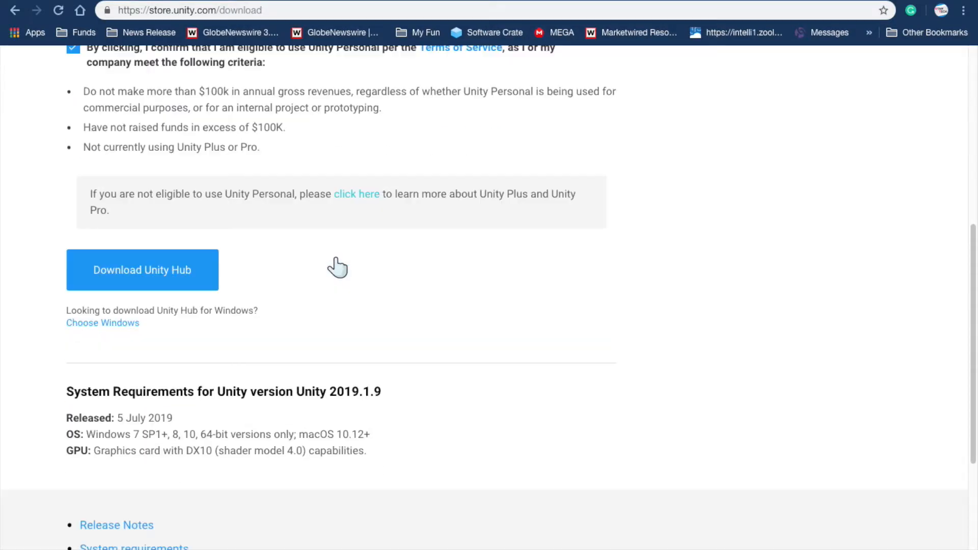
# - Clear the acceptance of the Unity Personal eligibility terms
pyautogui.scroll(5, 339, 267)
pyautogui.click(73, 162)
pyautogui.scroll(2, 234, 192)
pyautogui.scroll(4, 234, 192)
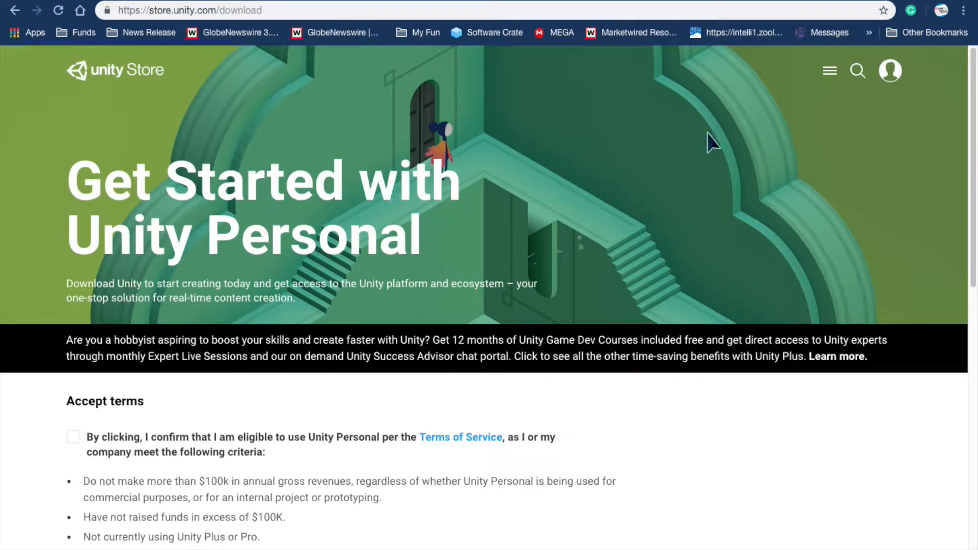
pyautogui.moveTo(78, 186); pyautogui.dragTo(428, 251)
pyautogui.click(744, 408)
pyautogui.moveTo(68, 188); pyautogui.dragTo(94, 223)
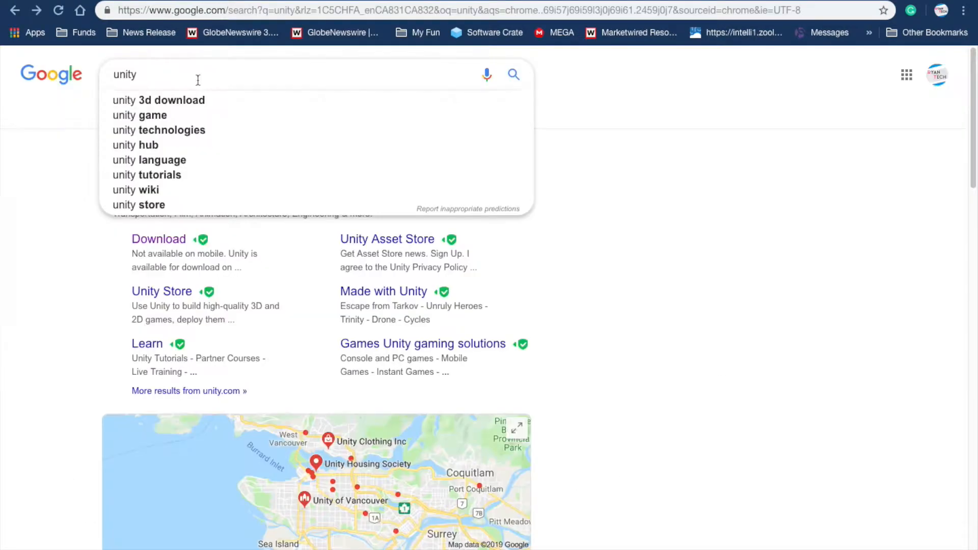
# - Search Google for unity pro and open the Unity Pro page of the Unity Store
pyautogui.write('pro')
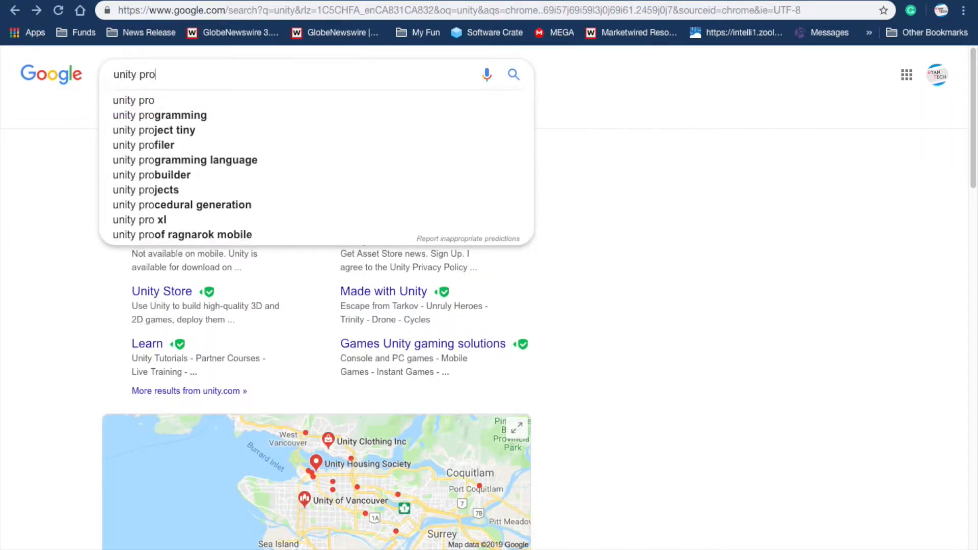
pyautogui.press('Return')
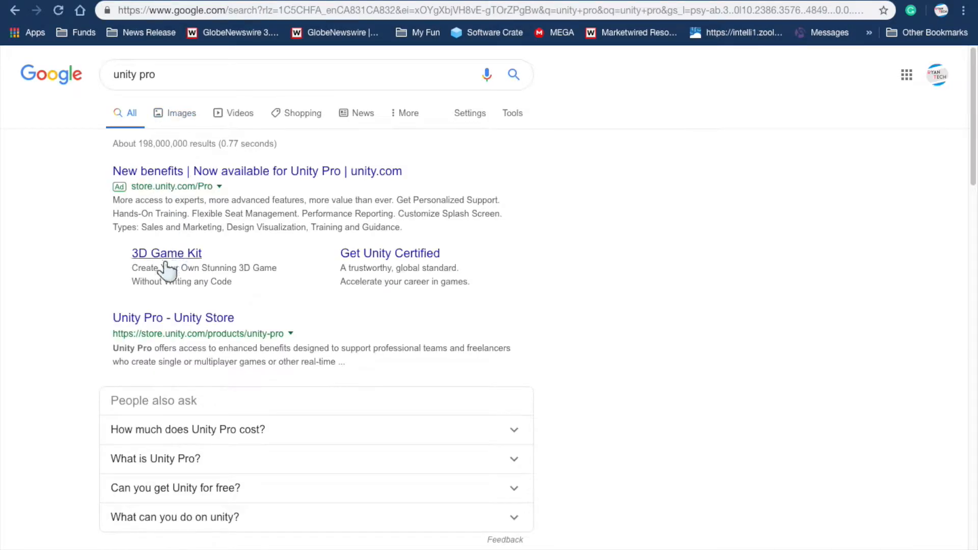
pyautogui.click(122, 321)
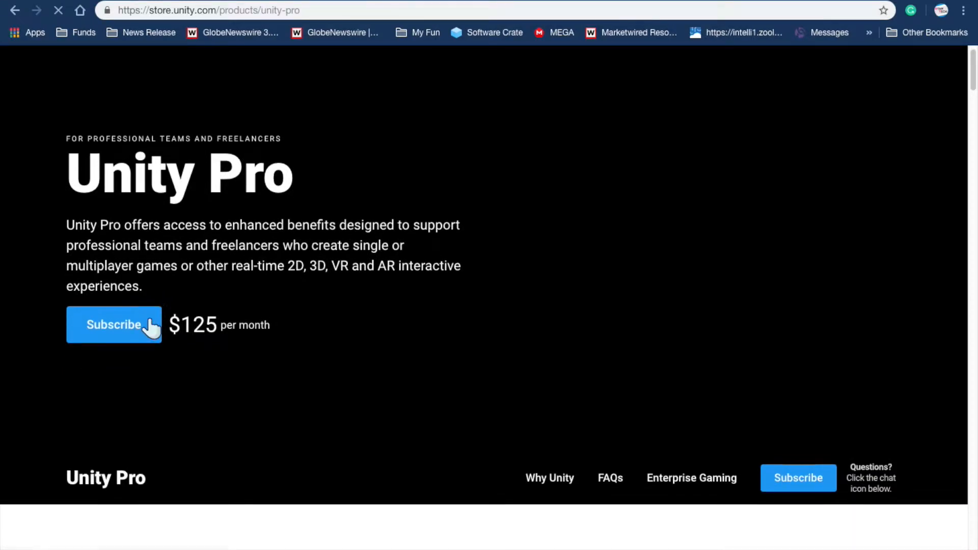
# - Review the Unity Pro subscription price and subscriber benefits, and return to the search results
pyautogui.scroll(-6, 152, 326)
pyautogui.scroll(3, 210, 232)
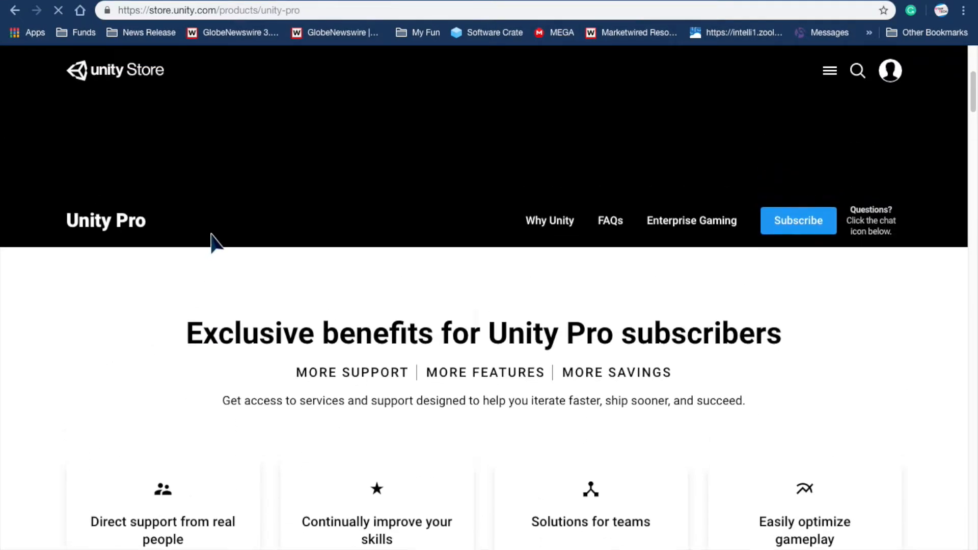
pyautogui.scroll(3, 210, 234)
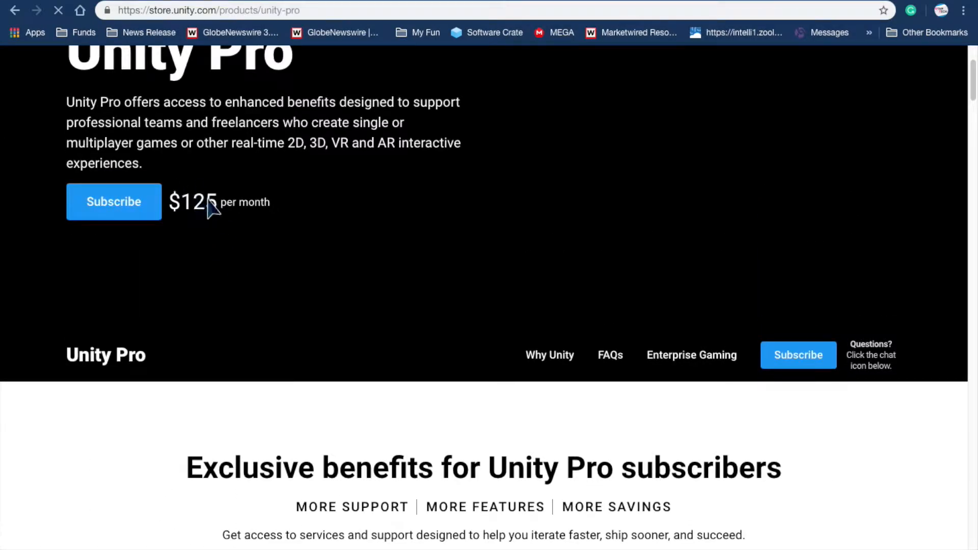
pyautogui.scroll(-2, 323, 328)
pyautogui.scroll(5, 323, 328)
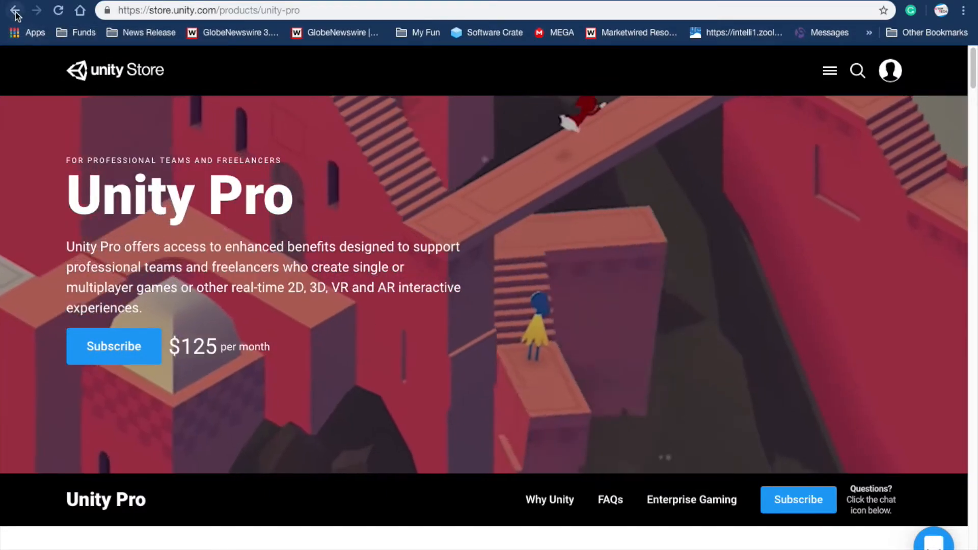
pyautogui.click(16, 13)
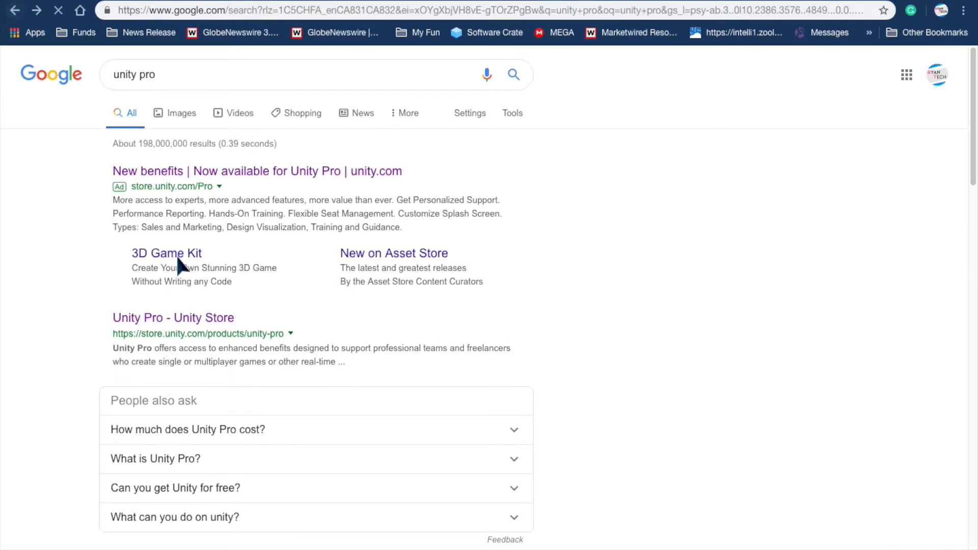
# - Look through the unity pro search results and examine the 3D Game Kit page on the Unity Asset Store
pyautogui.scroll(-8, 155, 266)
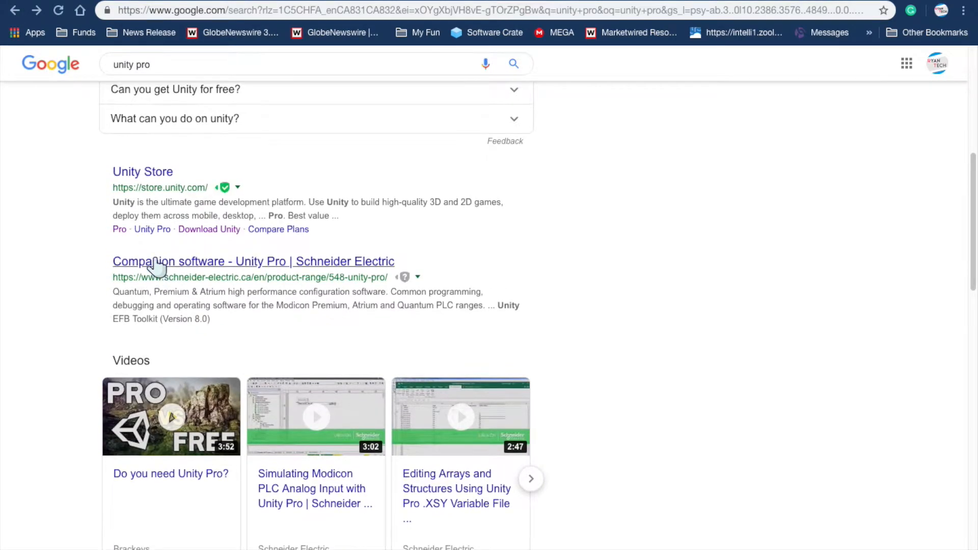
pyautogui.scroll(8, 137, 184)
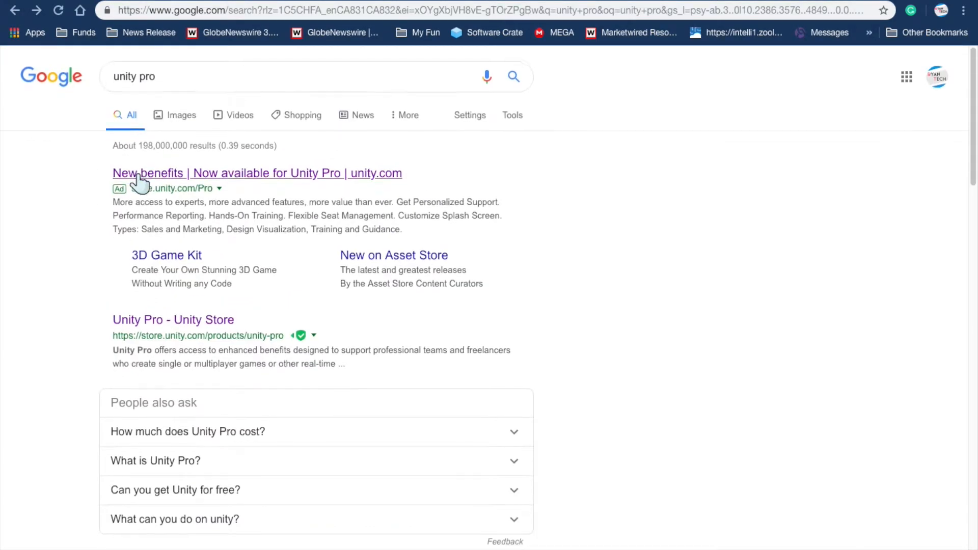
pyautogui.scroll(-4, 138, 183)
pyautogui.scroll(4, 139, 179)
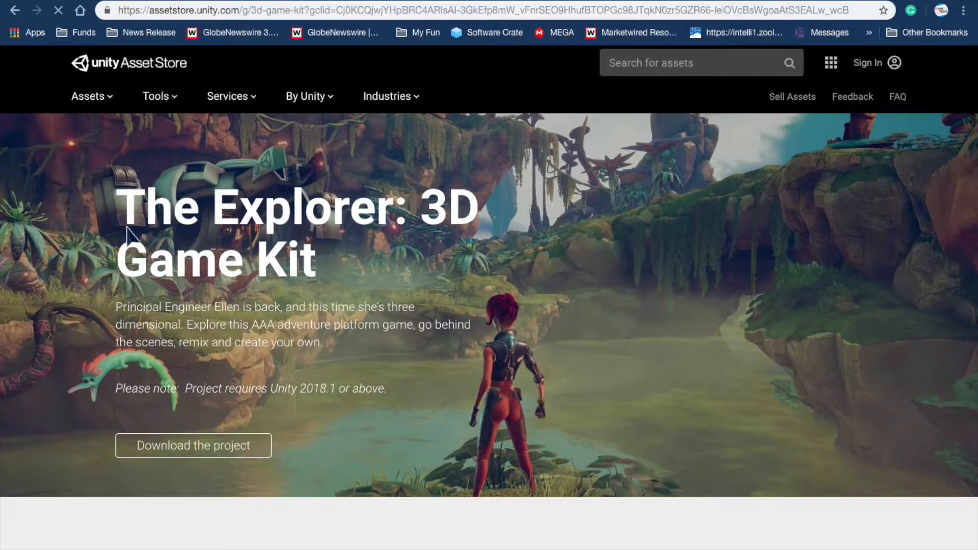
pyautogui.scroll(-7, 135, 248)
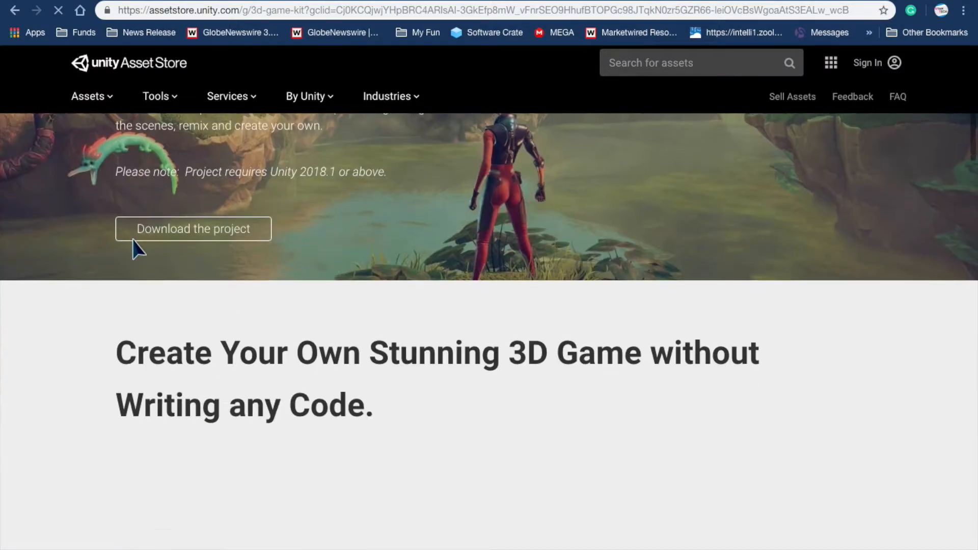
pyautogui.scroll(-3, 133, 241)
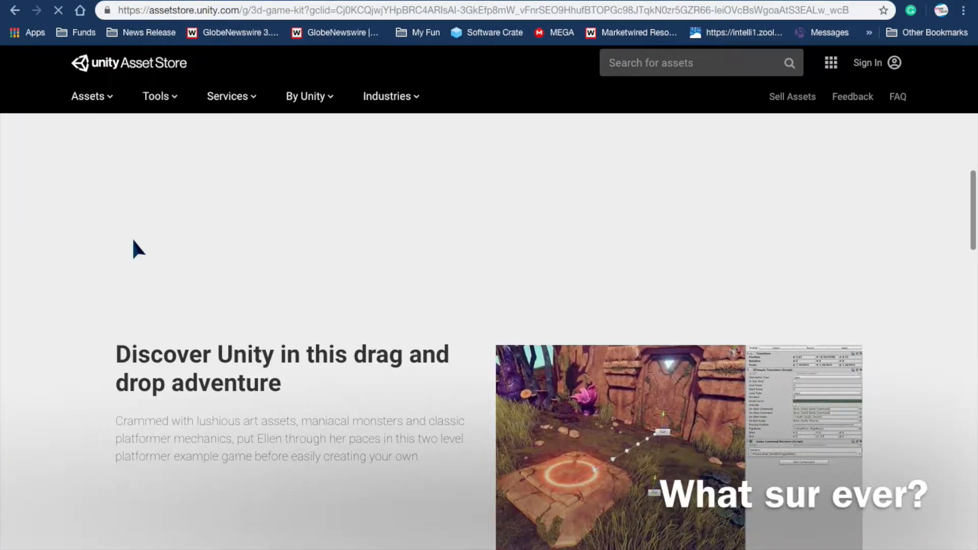
pyautogui.scroll(-2, 133, 249)
# - Search the Unity Asset Store for 2d game kit and look over the matching assets
pyautogui.click(703, 65)
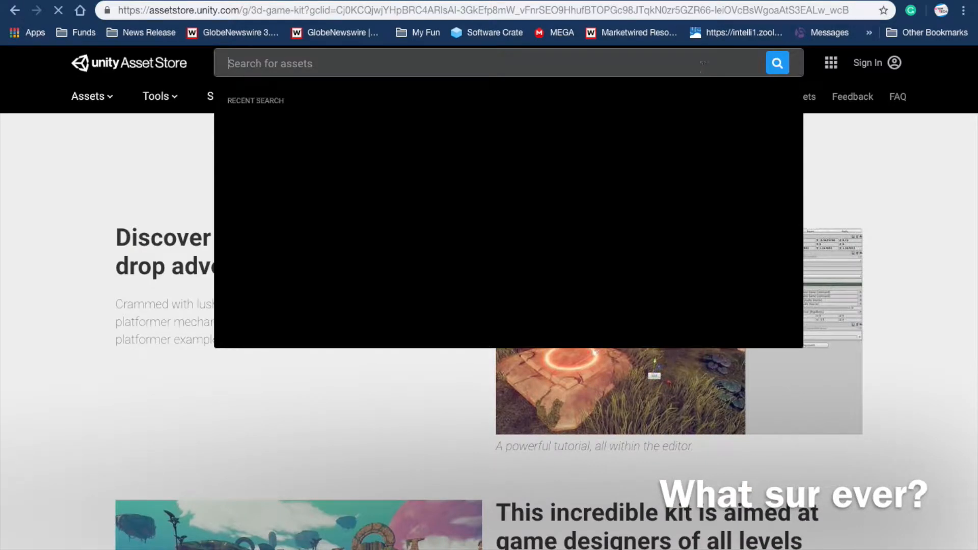
pyautogui.write('2d geame kit')
pyautogui.press('Return')
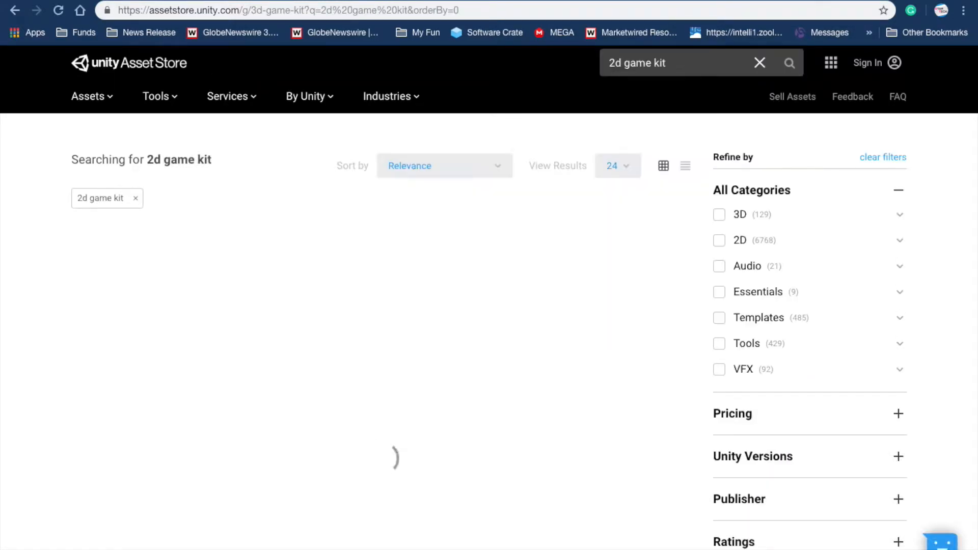
pyautogui.scroll(-1, 431, 203)
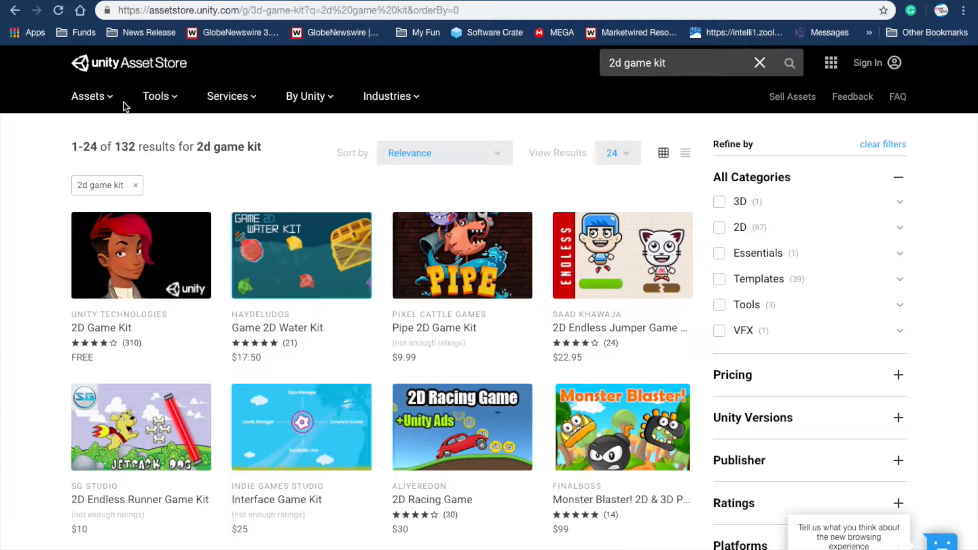
# - Clear the 2d game kit query from the Asset Store search and open a new browser tab
pyautogui.click(672, 60)
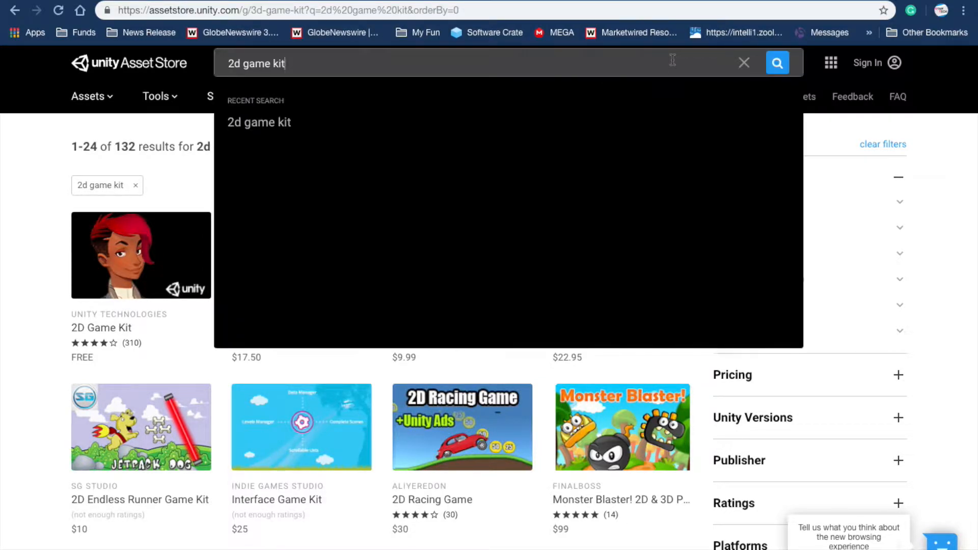
pyautogui.press('BackSpace')
pyautogui.press('BackSpace')
pyautogui.press('BackSpace')
pyautogui.press('BackSpace')
pyautogui.press('BackSpace')
pyautogui.press('BackSpace')
pyautogui.press('BackSpace')
pyautogui.press('BackSpace')
pyautogui.press('BackSpace')
pyautogui.press('BackSpace')
pyautogui.press('BackSpace')
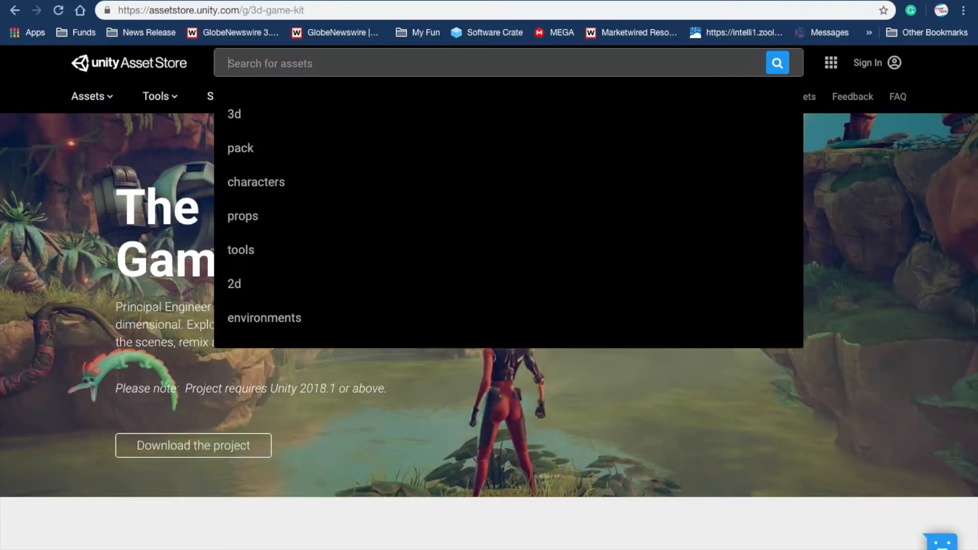
pyautogui.hotkey('ctrl', 't')
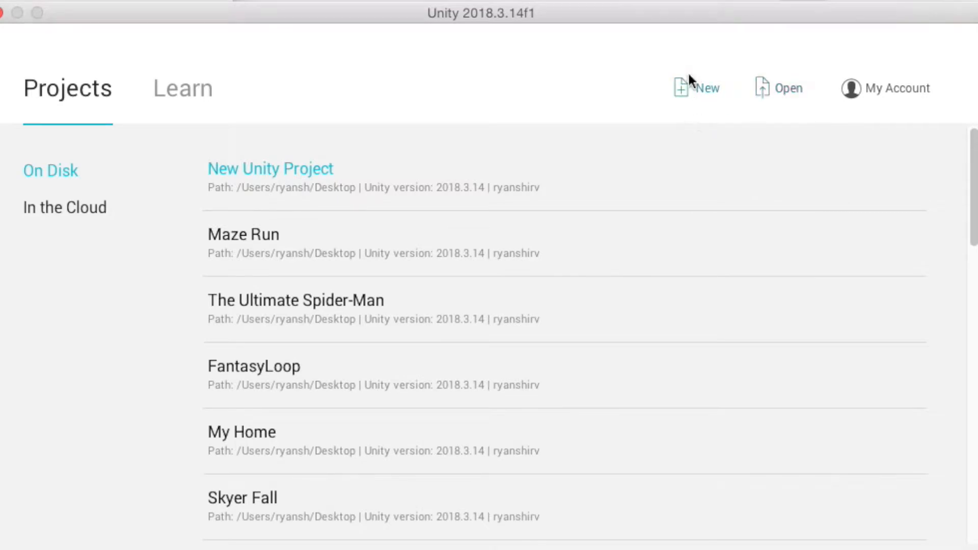
# - Switch to Unity and create a new project named Youtube test with the 3D template, looking over the available templates first
pyautogui.click(703, 89)
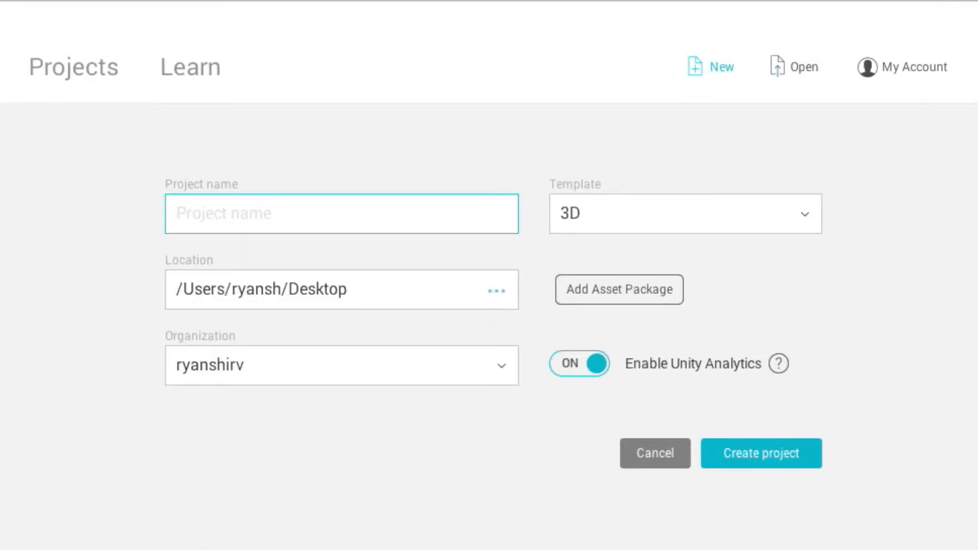
pyautogui.write('Y')
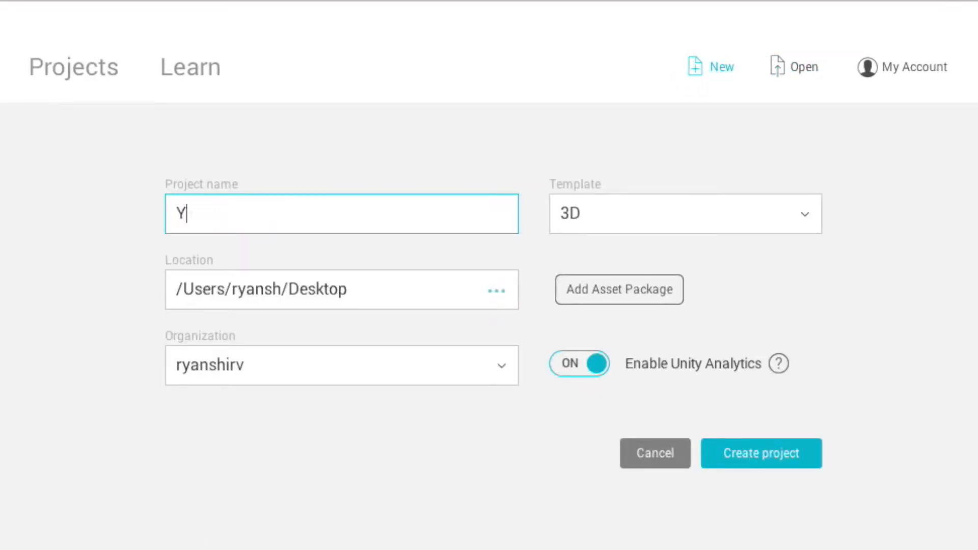
pyautogui.write('outube test')
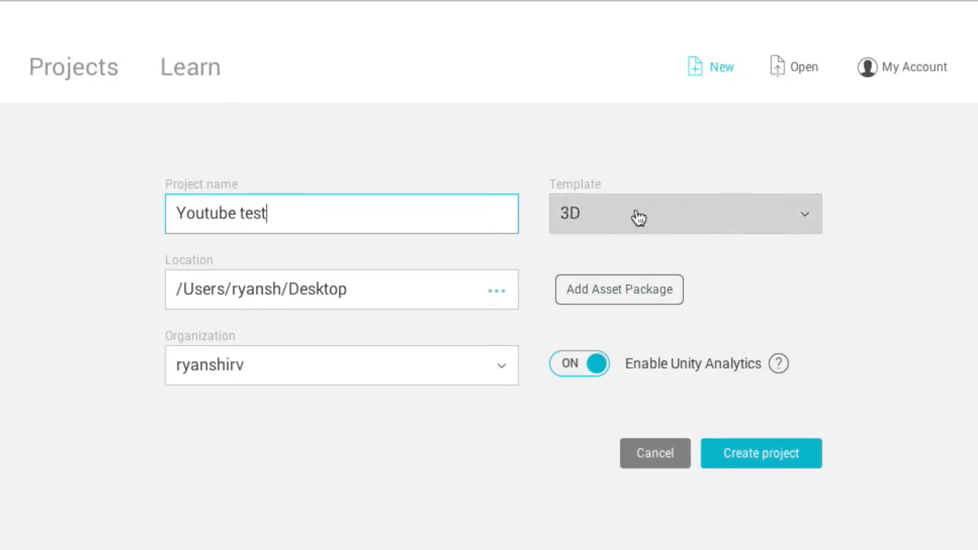
pyautogui.click(593, 234)
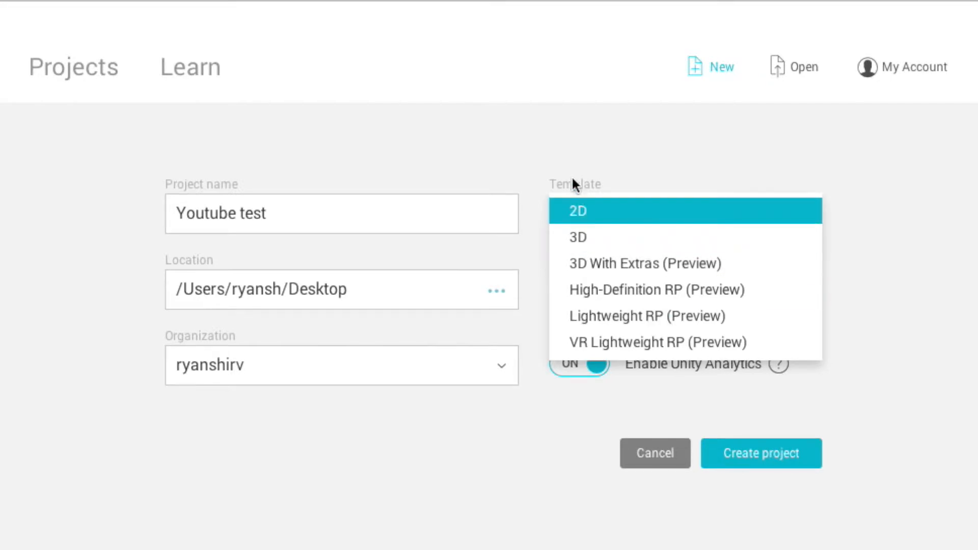
pyautogui.click(545, 133)
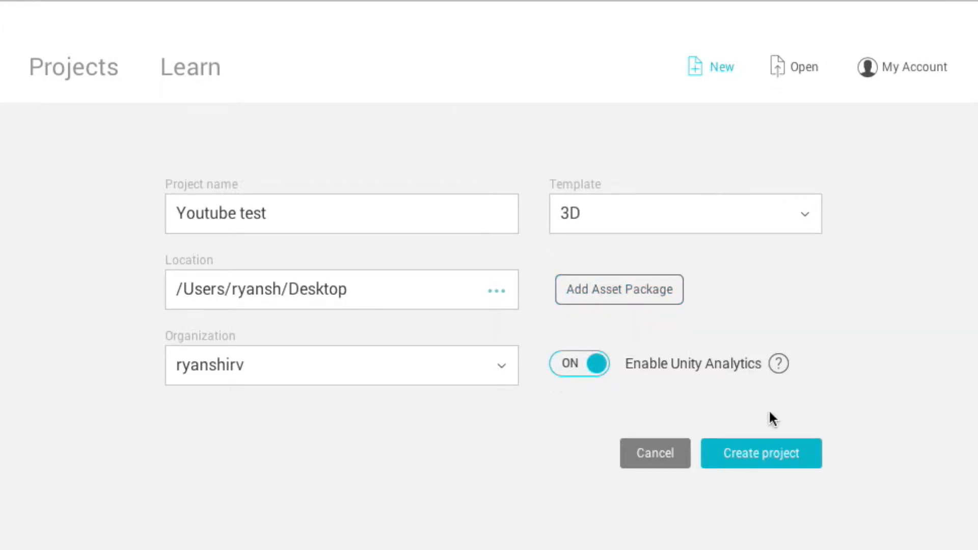
pyautogui.click(760, 465)
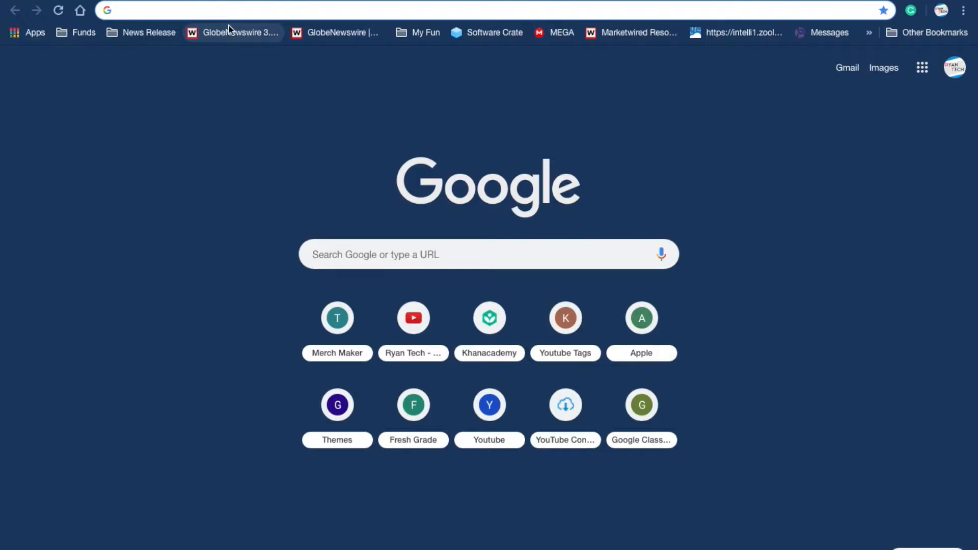
# - Search Google for unity assets, open the sponsored Unity Asset Store result and look over the Ultimate Screenshot Tool page
pyautogui.write('unity')
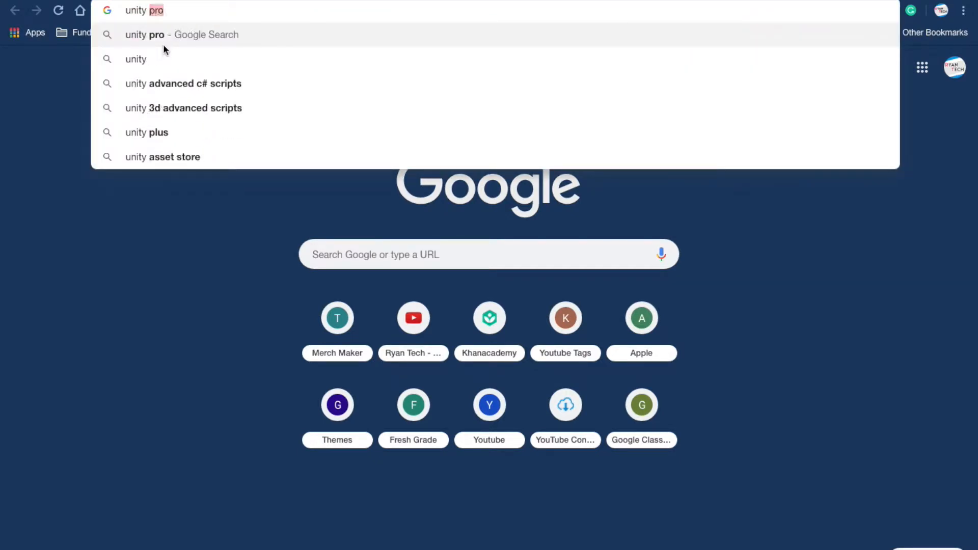
pyautogui.write(' asset')
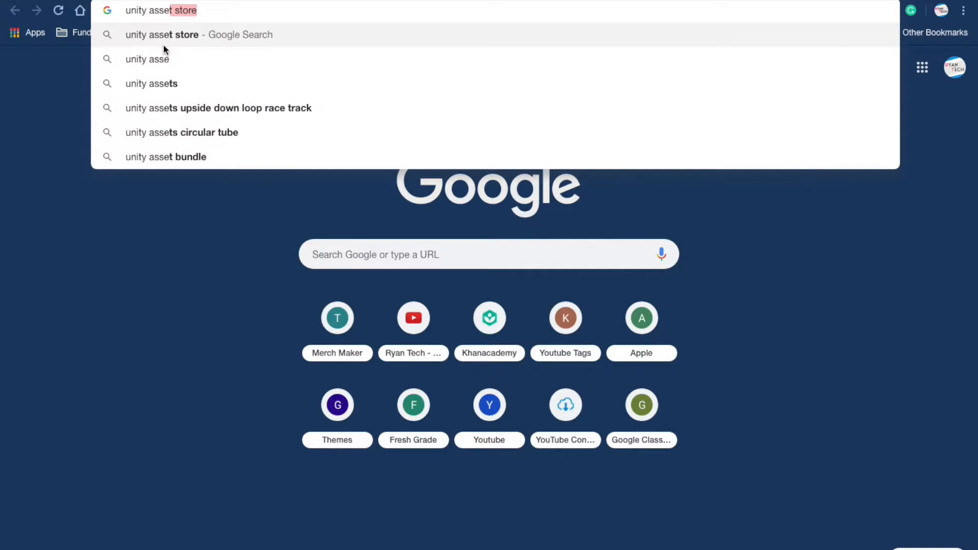
pyautogui.press('BackSpace')
pyautogui.write('s')
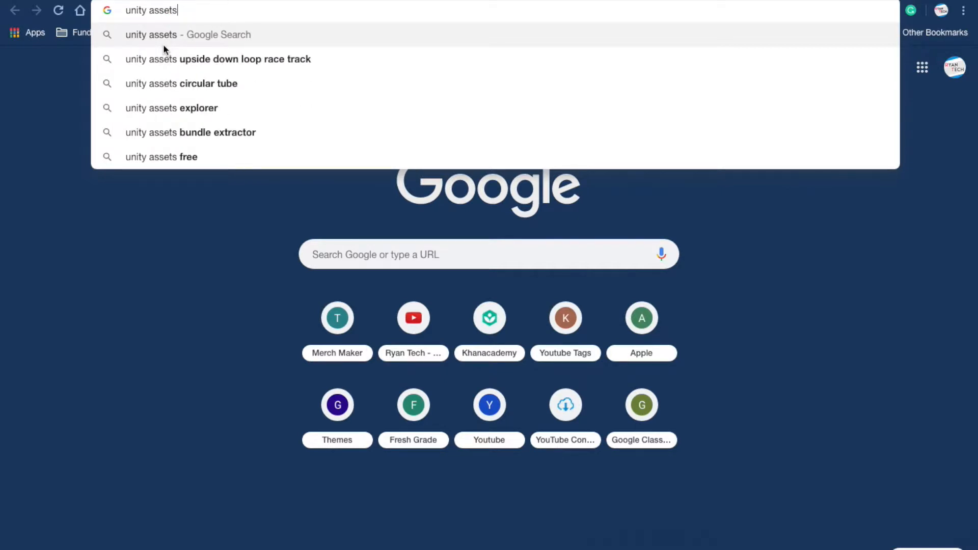
pyautogui.press('Return')
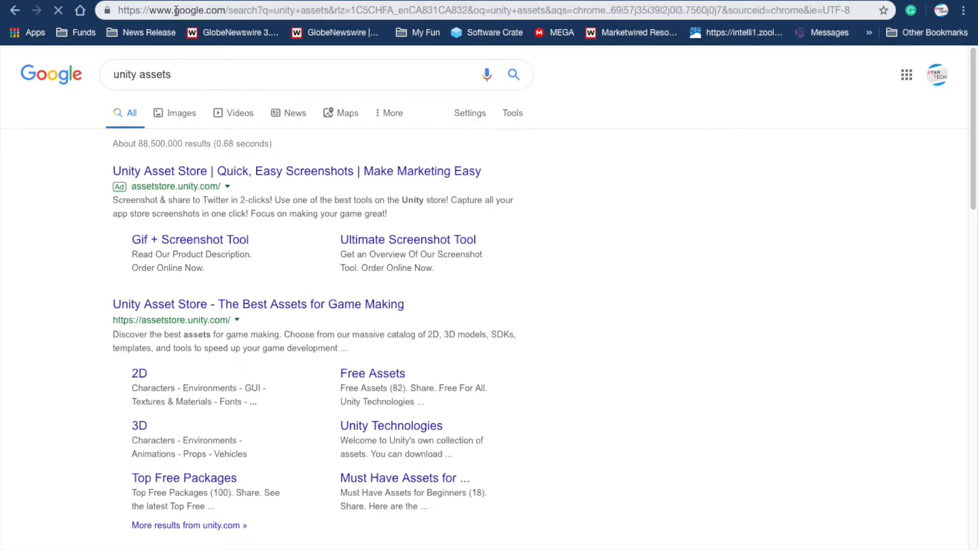
pyautogui.click(167, 181)
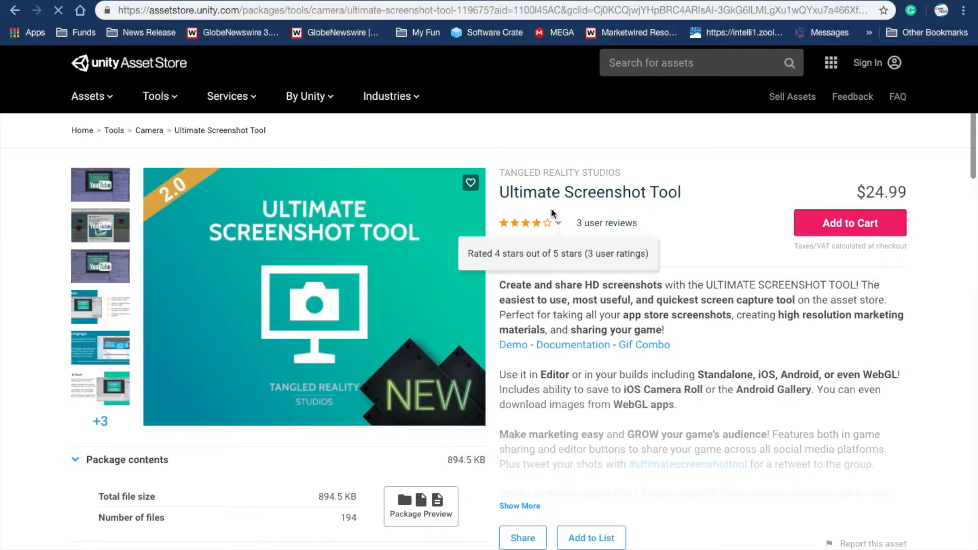
pyautogui.scroll(-1, 358, 209)
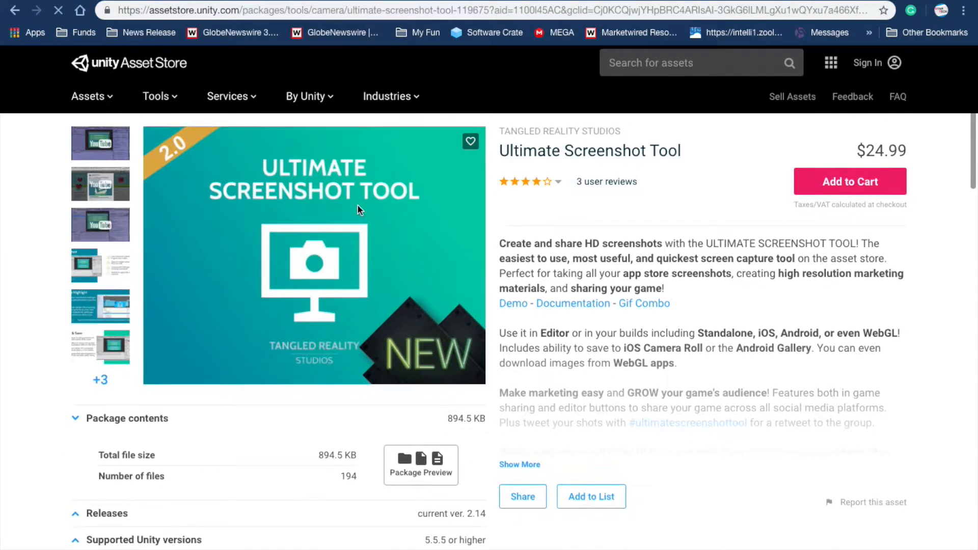
pyautogui.scroll(1, 304, 209)
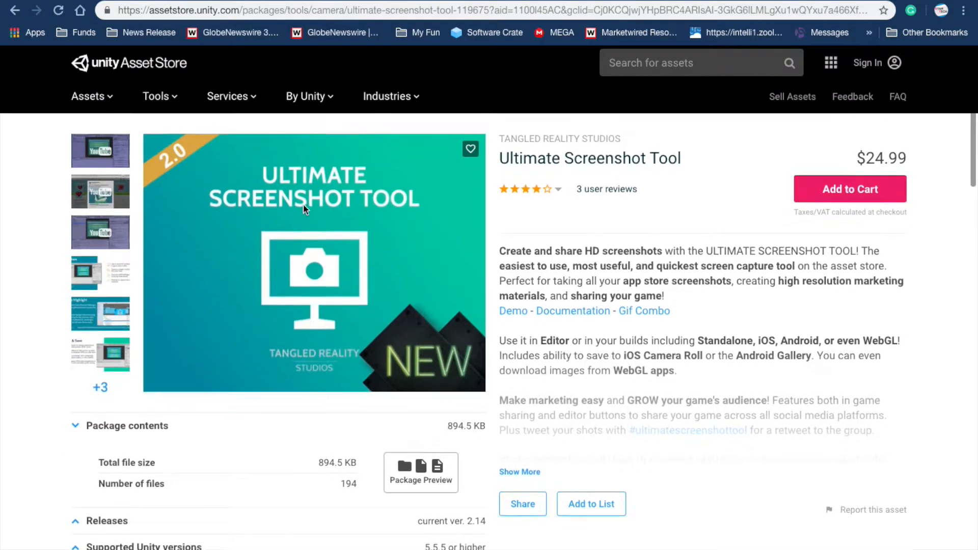
# - Search the Unity Asset Store for rocks and boulders 2
pyautogui.click(672, 69)
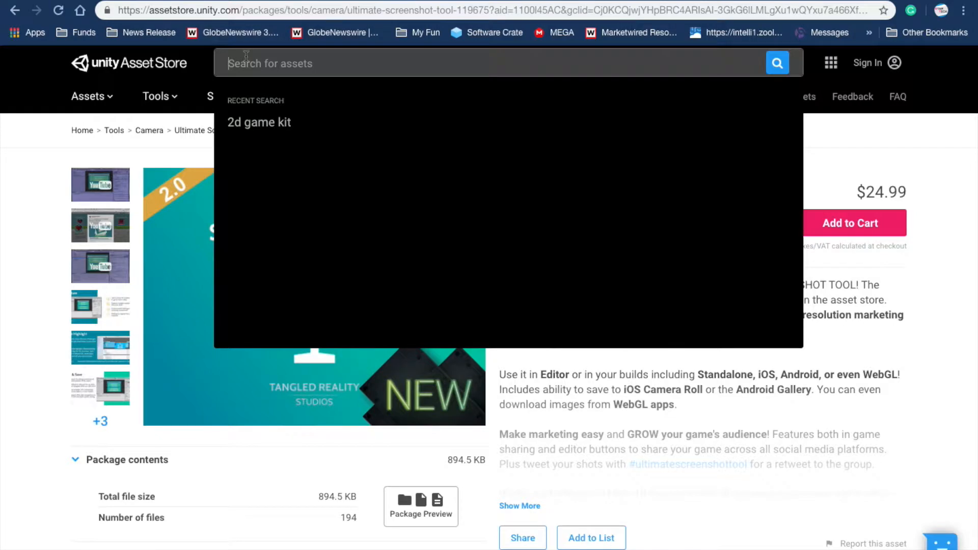
pyautogui.write('rock')
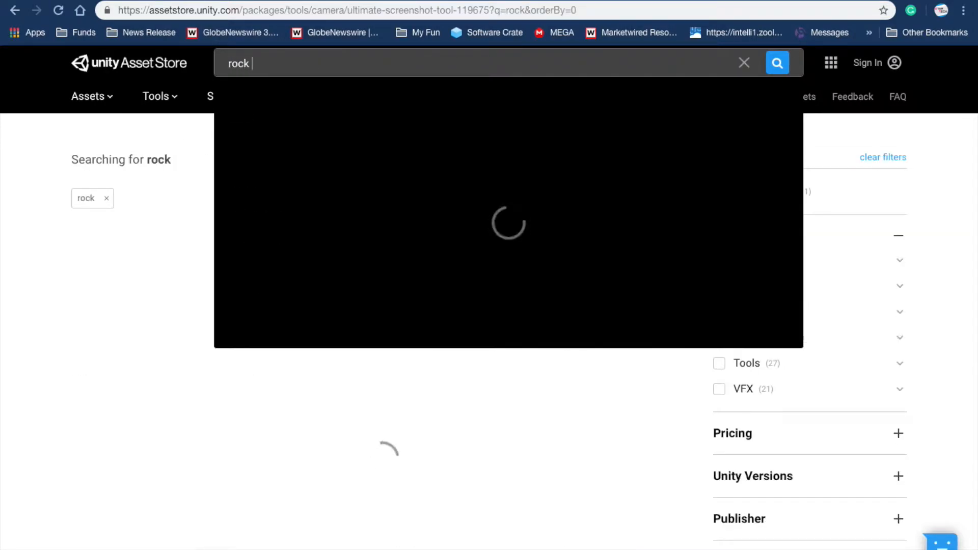
pyautogui.press('BackSpace')
pyautogui.write('s ')
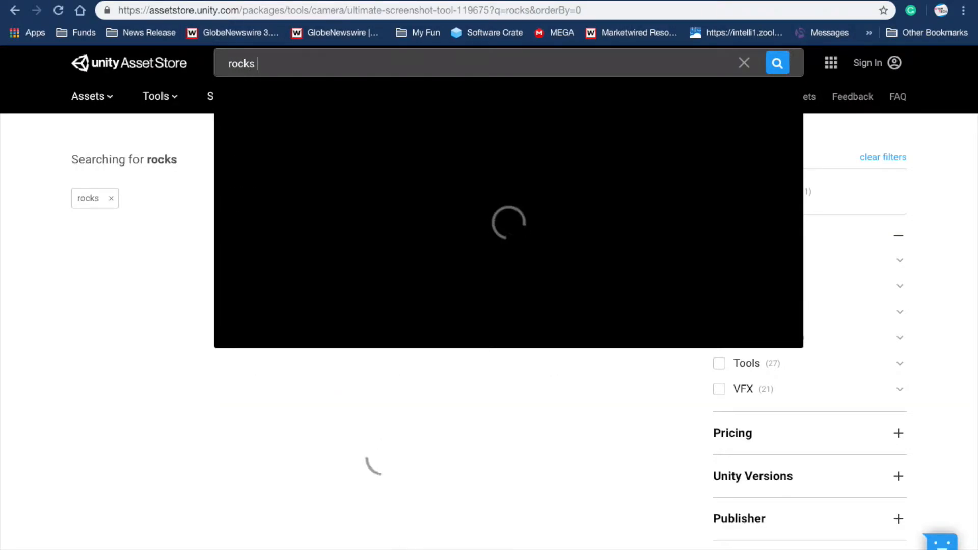
pyautogui.write('and bou')
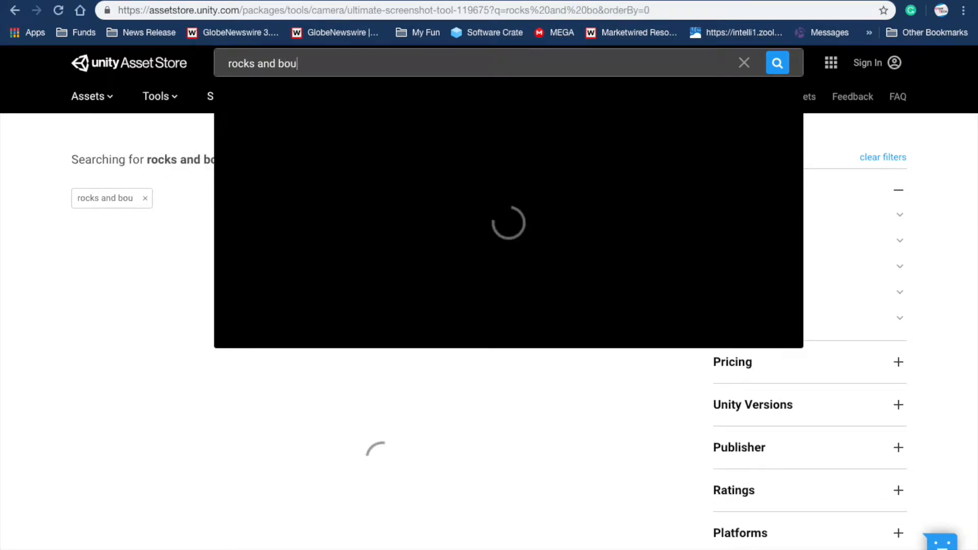
pyautogui.write('lders ')
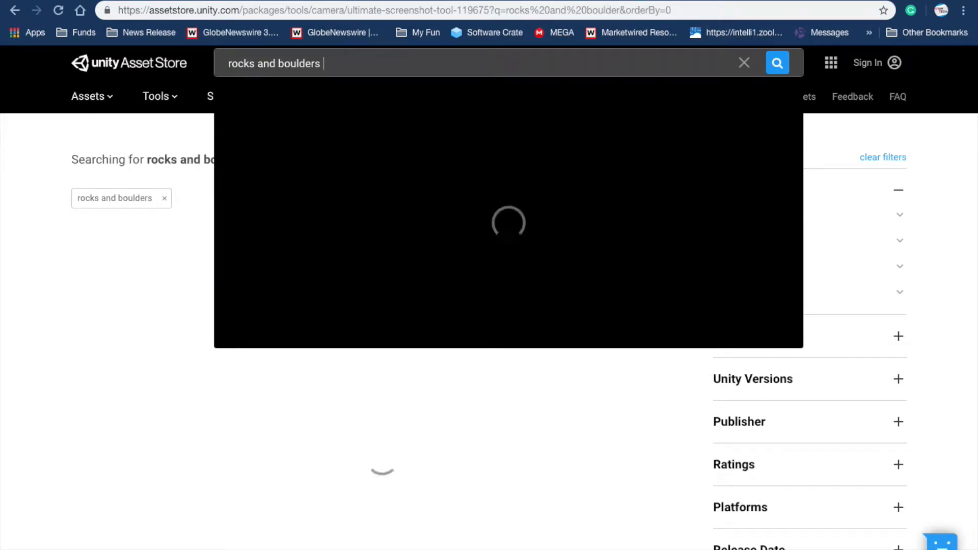
pyautogui.write('2')
pyautogui.press('Return')
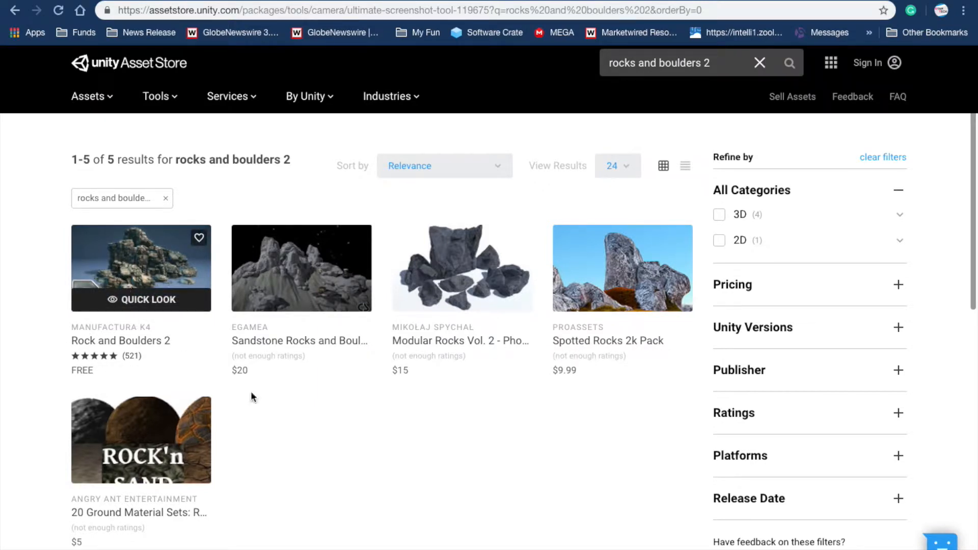
# - Examine the names, ratings and prices of the rock assets found, and dismiss the notifications covering the page
pyautogui.scroll(-3, 252, 393)
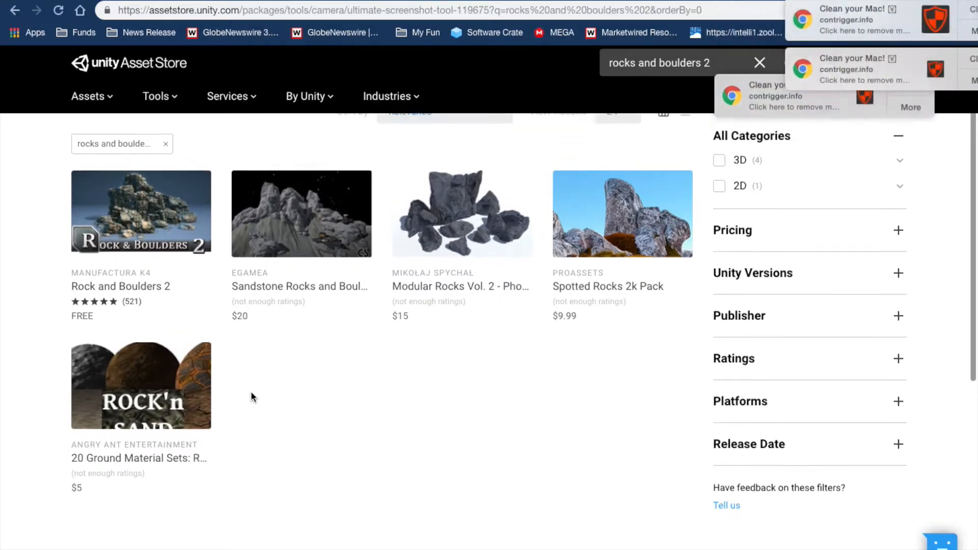
pyautogui.scroll(2, 251, 391)
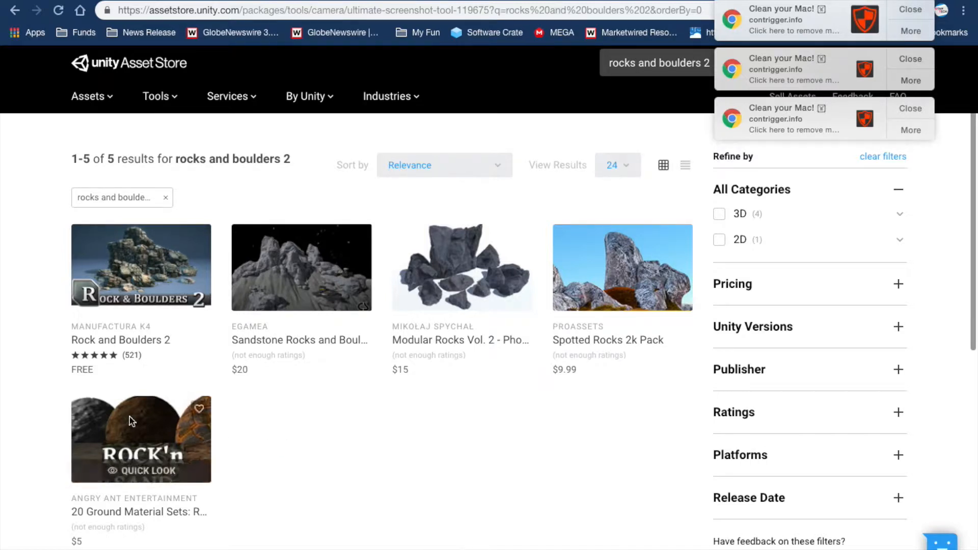
pyautogui.moveTo(93, 425)
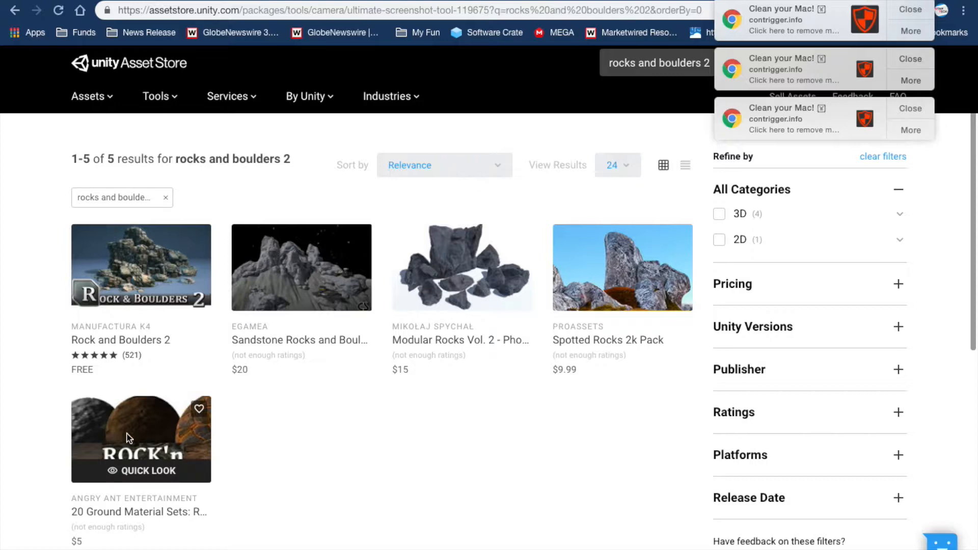
pyautogui.moveTo(528, 361)
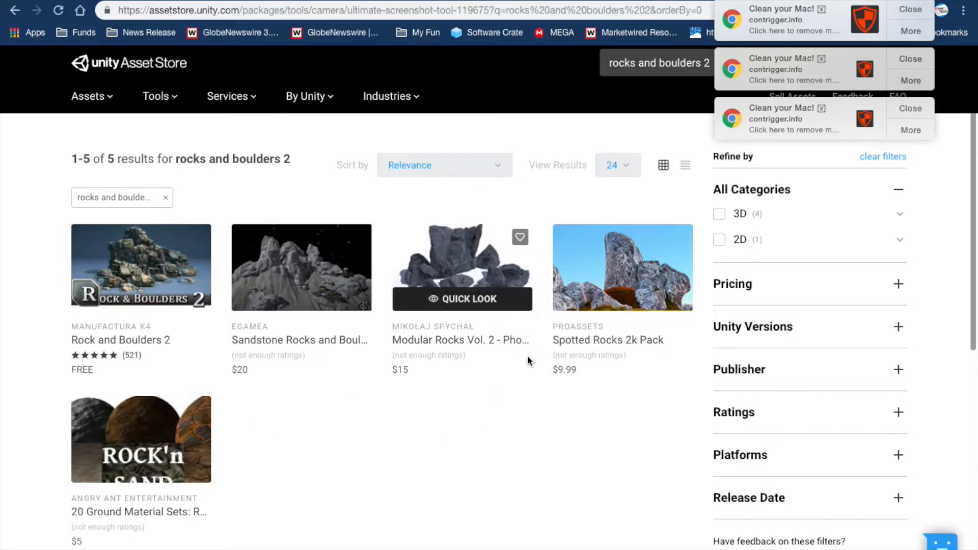
pyautogui.moveTo(636, 323)
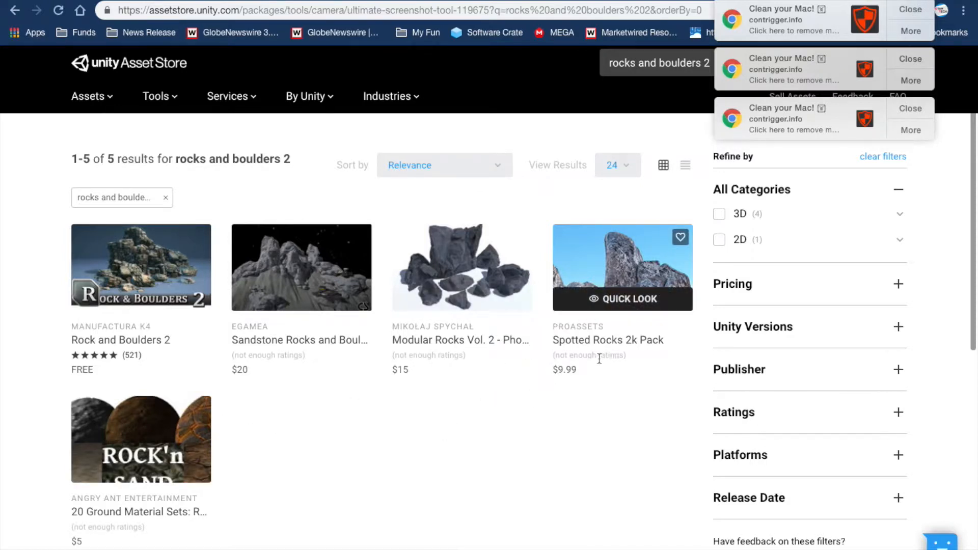
pyautogui.moveTo(491, 356)
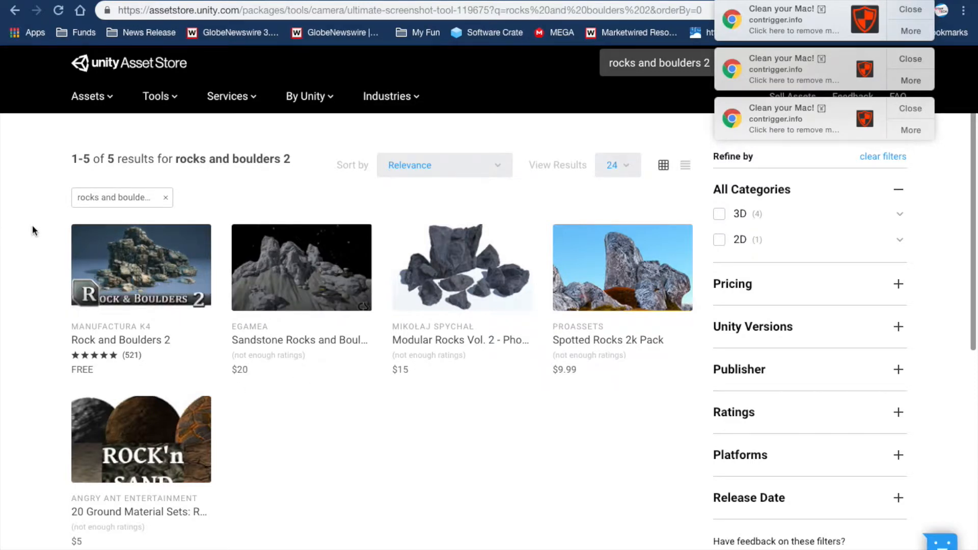
pyautogui.moveTo(135, 293)
pyautogui.moveTo(611, 265)
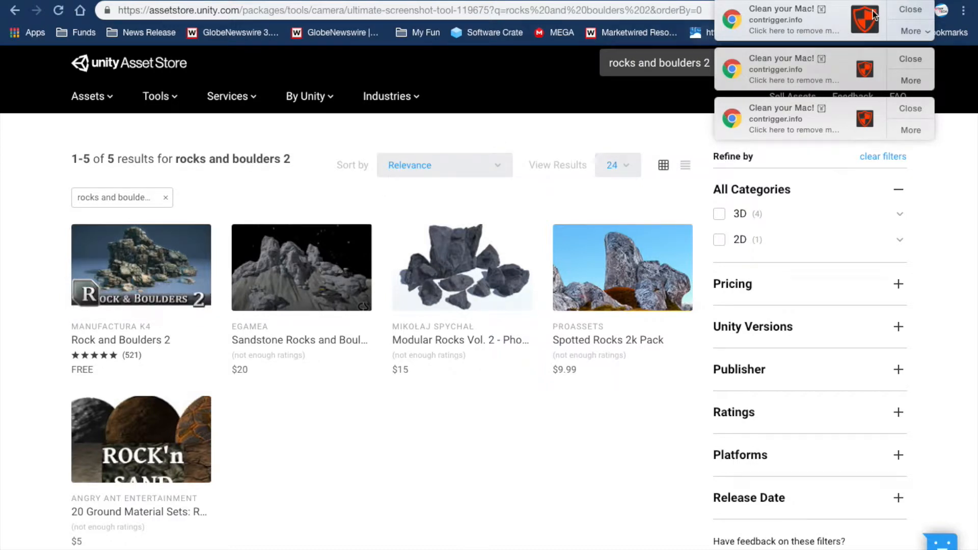
pyautogui.click(910, 8)
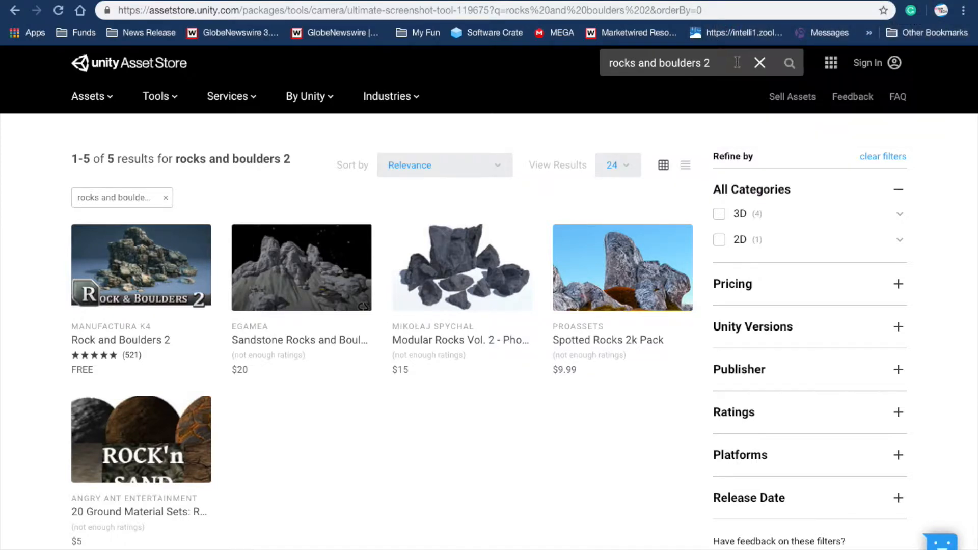
# - Clear the rocks and boulders 2 query and search the Asset Store for sports cars
pyautogui.click(759, 62)
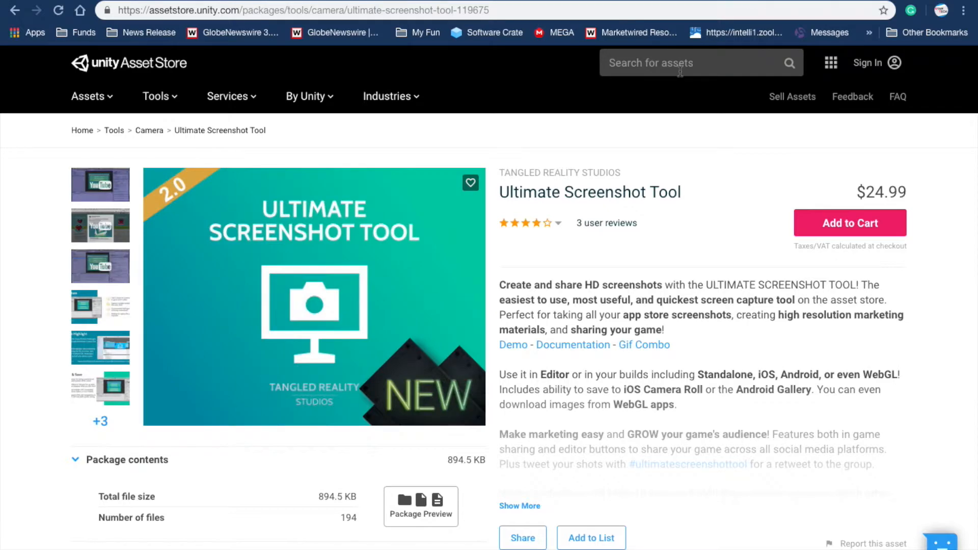
pyautogui.click(681, 71)
pyautogui.write('spor')
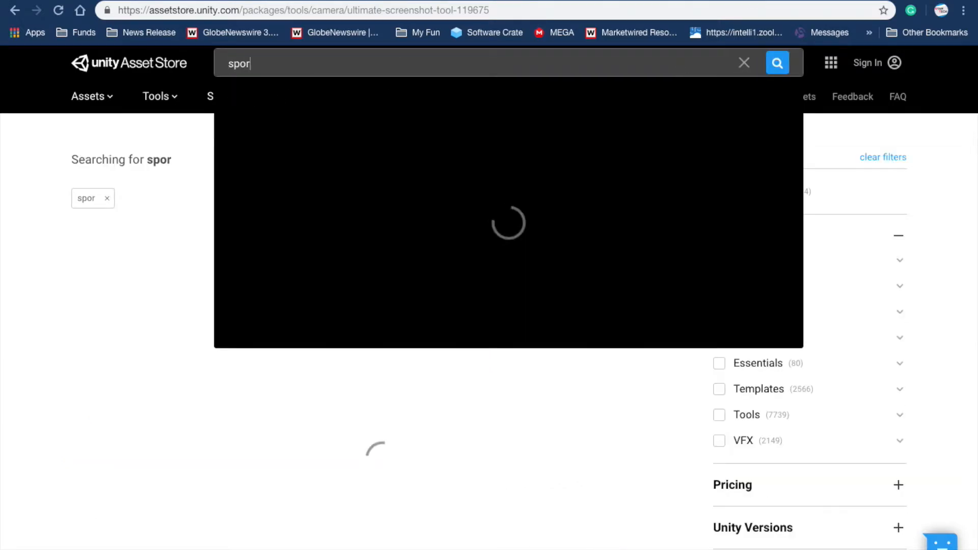
pyautogui.write('ts cars')
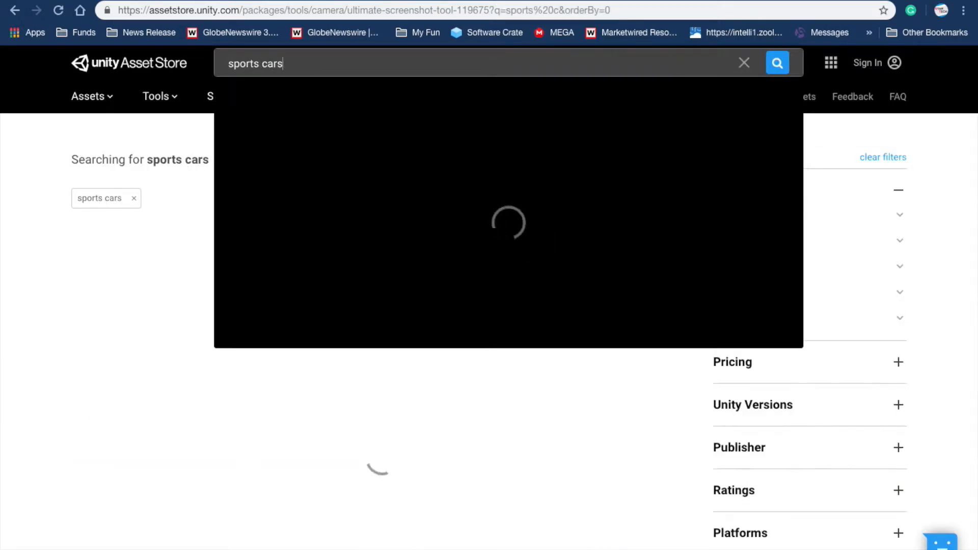
pyautogui.press('Return')
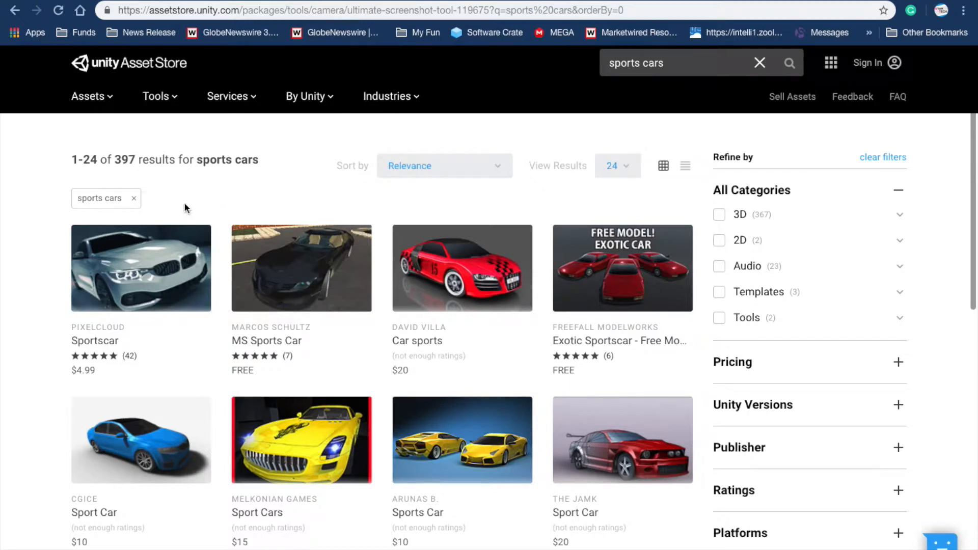
# - Browse the sports cars results and open the page of the free Sport Car - 3D model asset
pyautogui.scroll(-1, 184, 204)
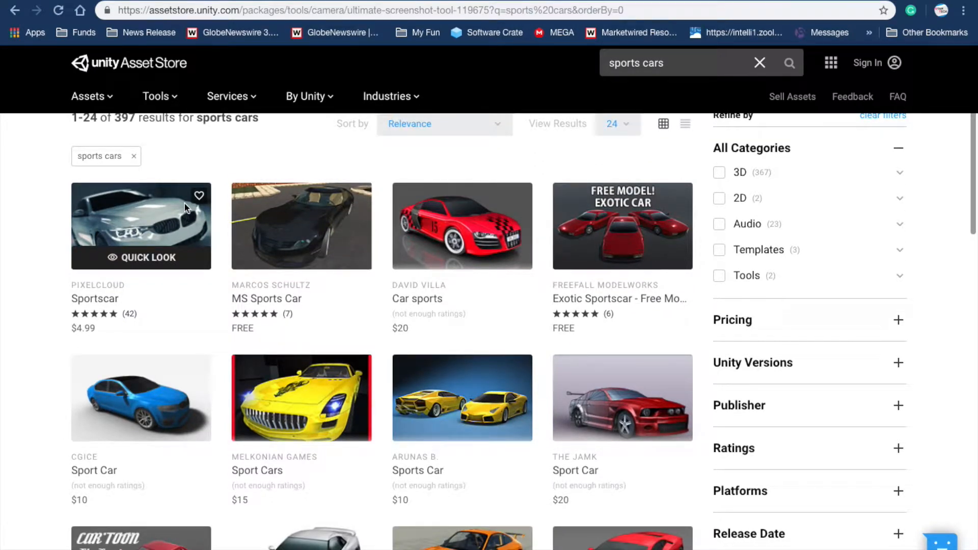
pyautogui.scroll(-1, 184, 203)
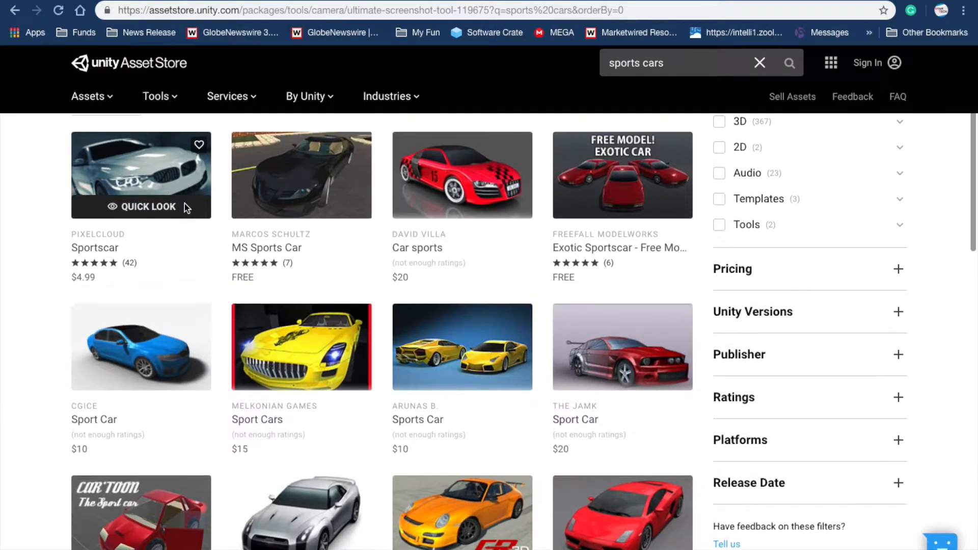
pyautogui.scroll(-6, 184, 203)
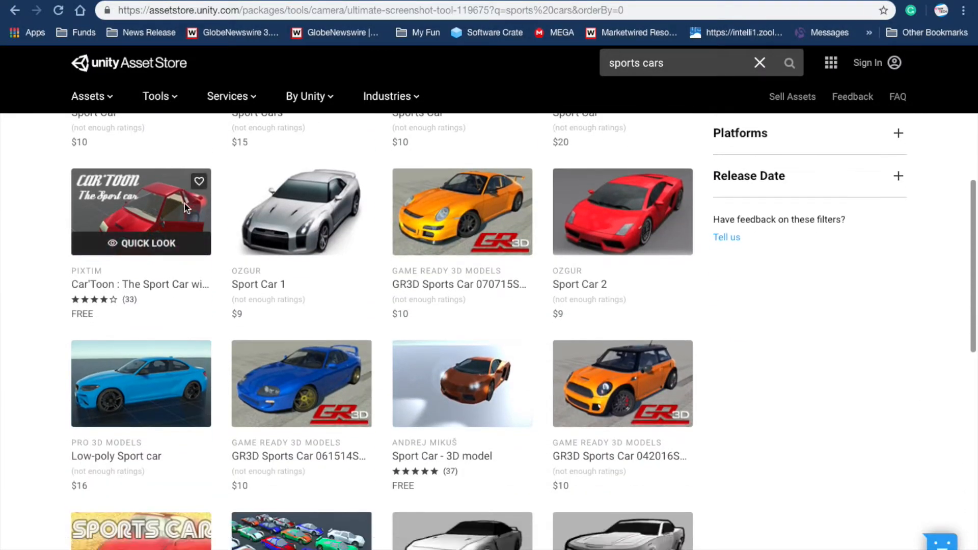
pyautogui.scroll(-3, 184, 204)
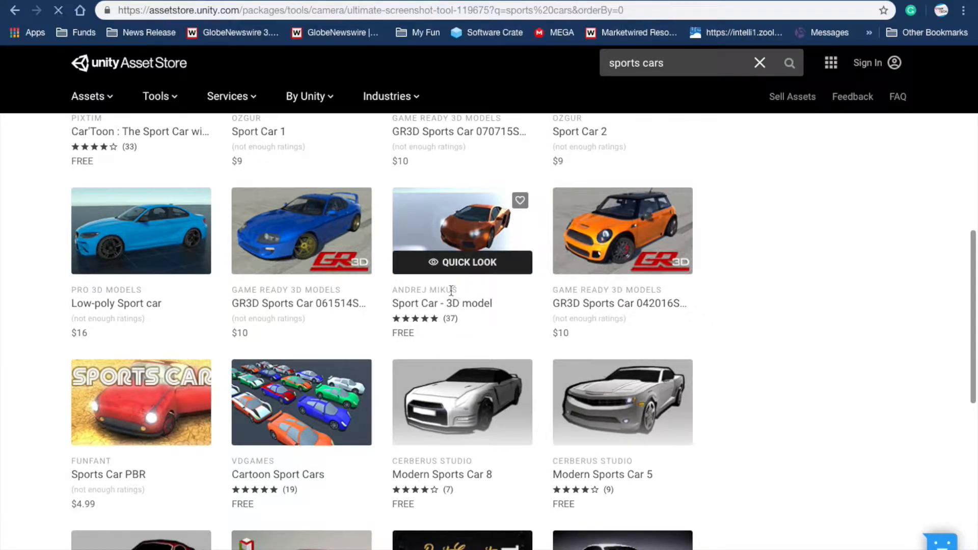
pyautogui.click(451, 290)
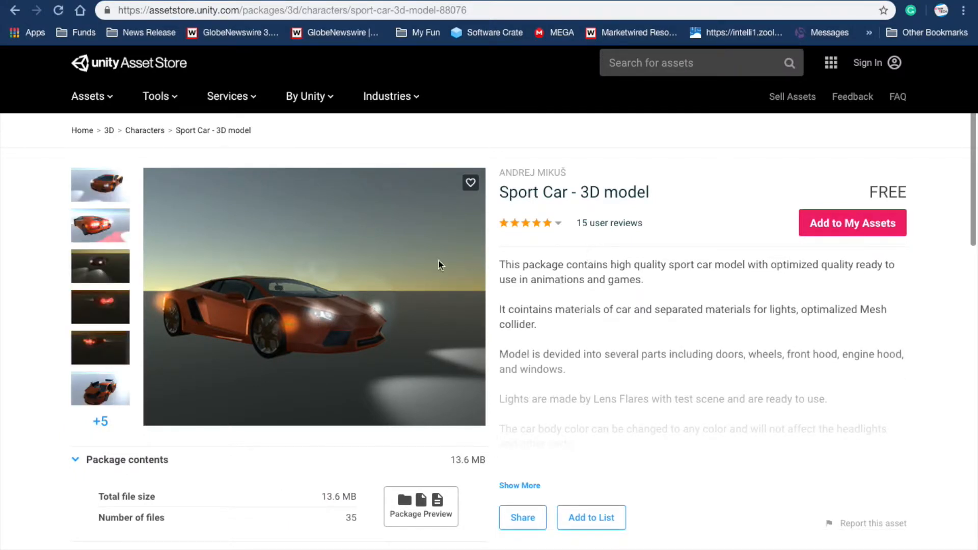
# - Return to the sports cars results and look over the remaining car assets on the first page
pyautogui.click(13, 15)
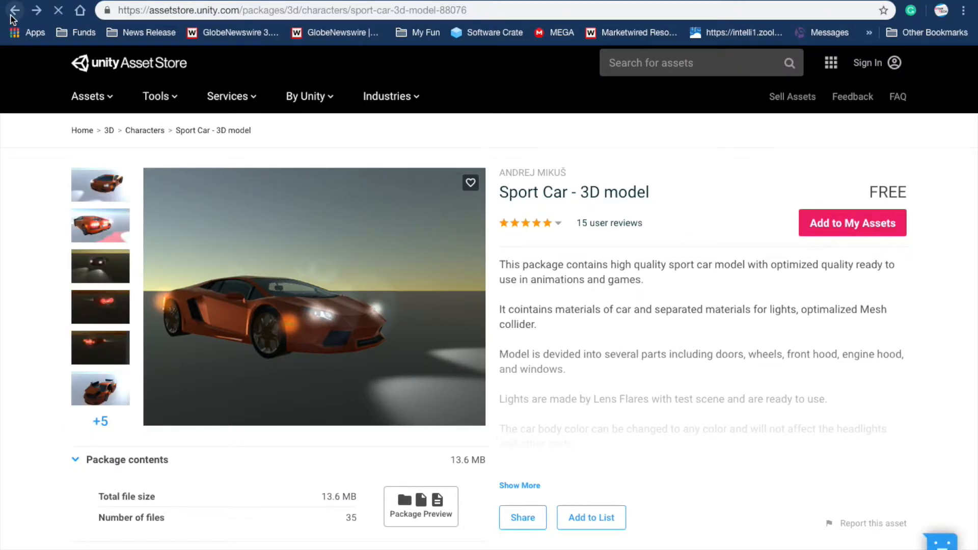
pyautogui.scroll(-5, 402, 397)
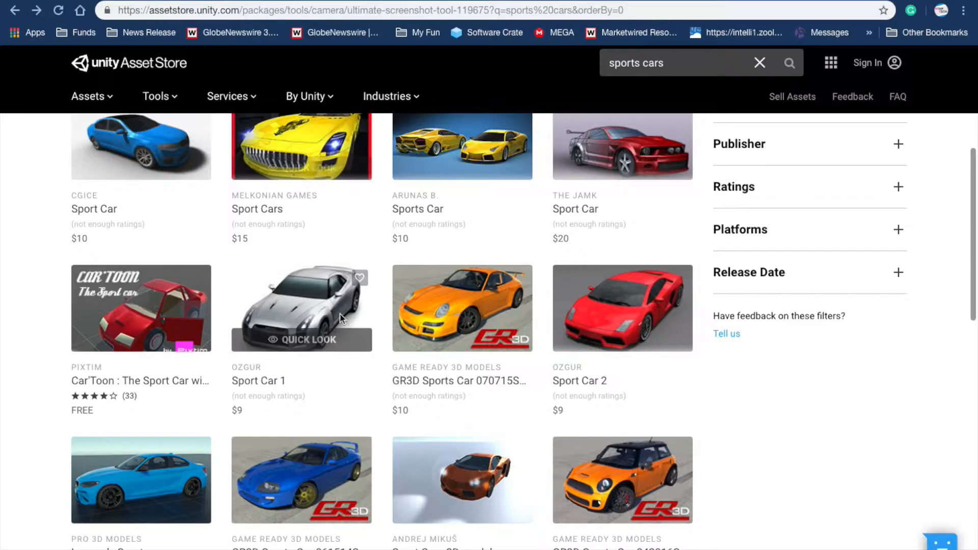
pyautogui.scroll(-4, 719, 456)
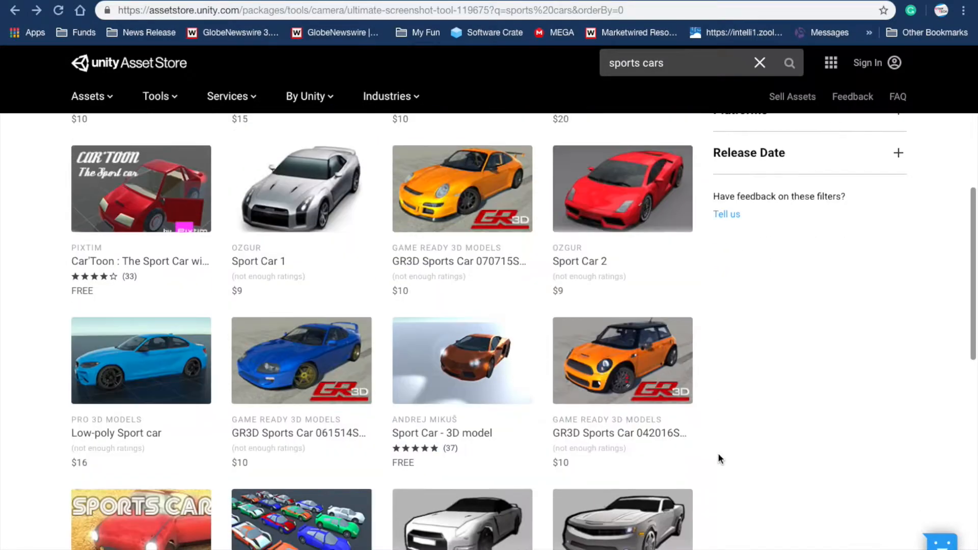
pyautogui.scroll(-6, 718, 458)
pyautogui.scroll(2, 719, 459)
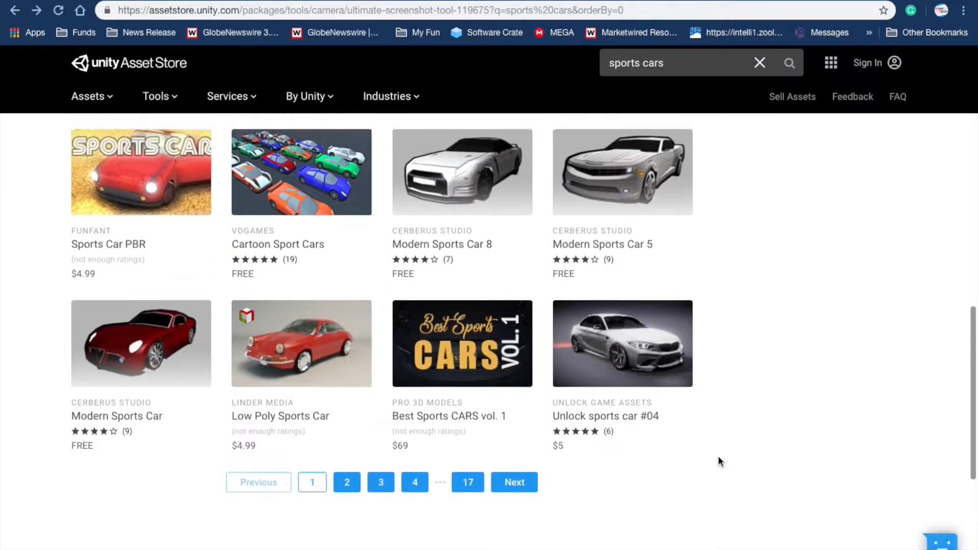
pyautogui.scroll(8, 718, 462)
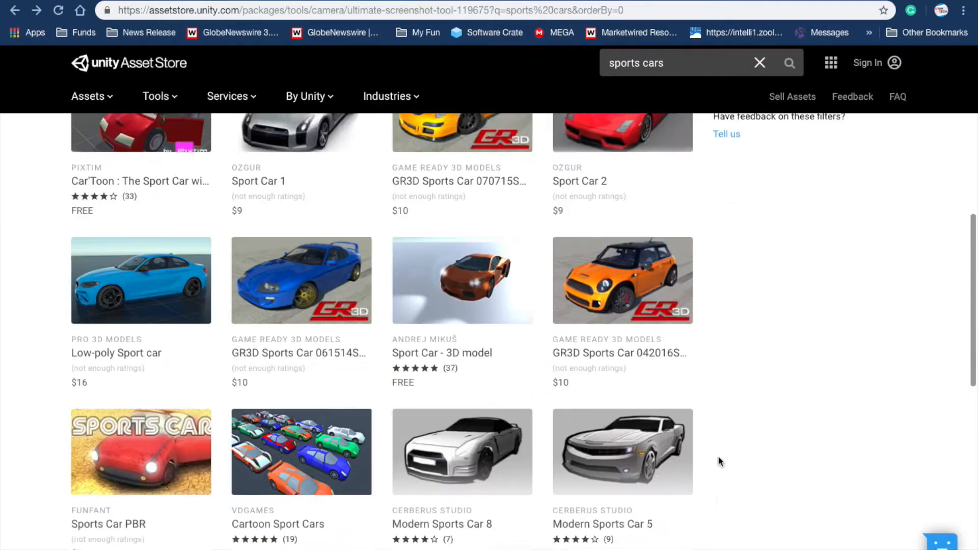
# - Examine the names, ratings and prices of the car assets on the first page of the sports cars results
pyautogui.scroll(6, 718, 461)
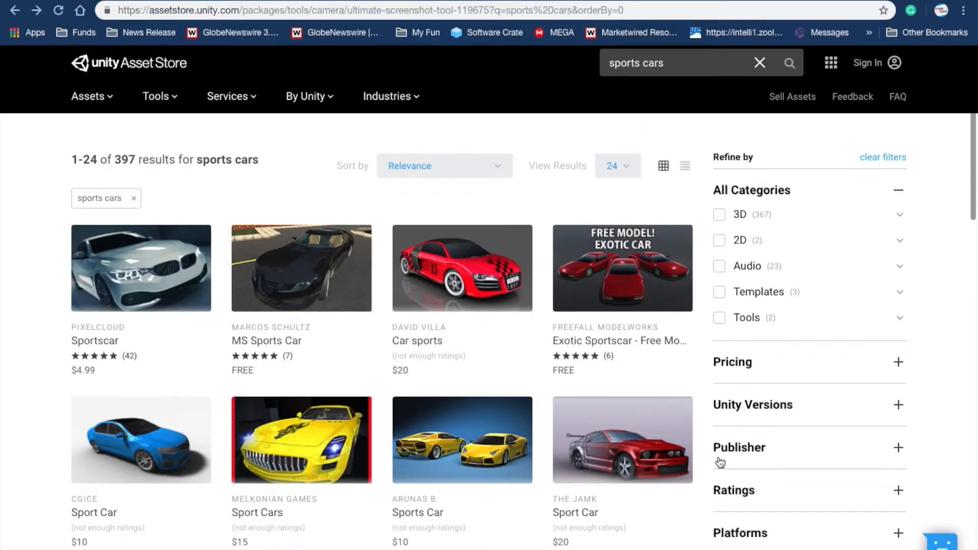
pyautogui.scroll(-5, 721, 462)
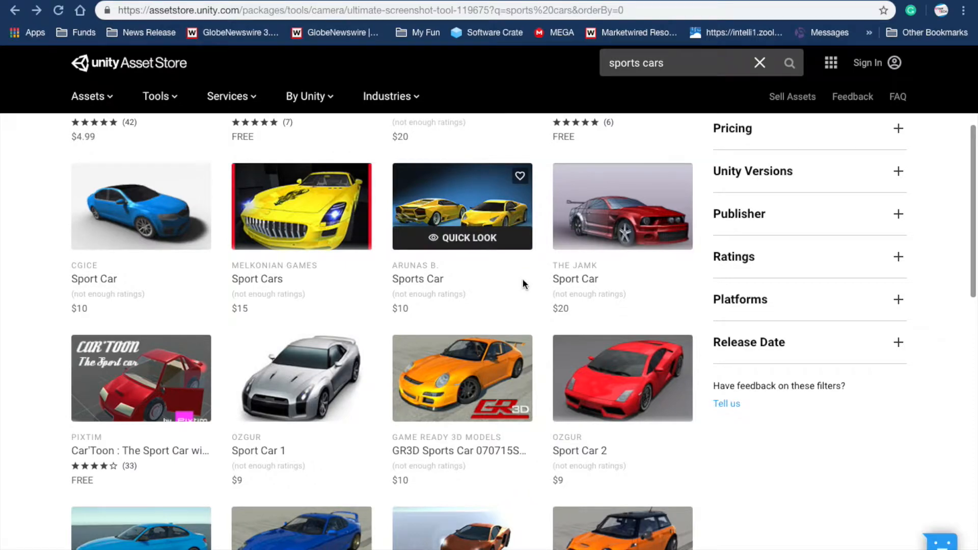
pyautogui.scroll(3, 524, 284)
pyautogui.scroll(2, 525, 284)
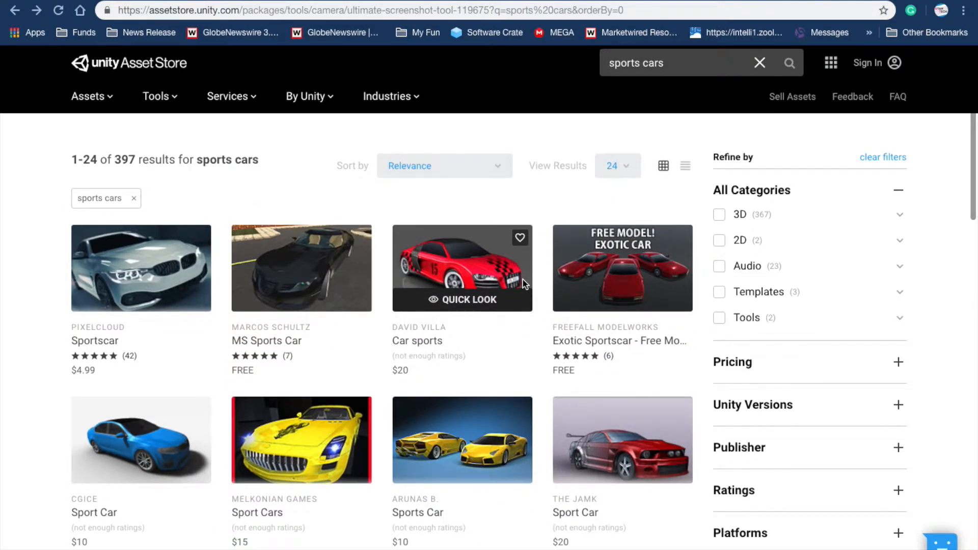
pyautogui.scroll(-1, 523, 283)
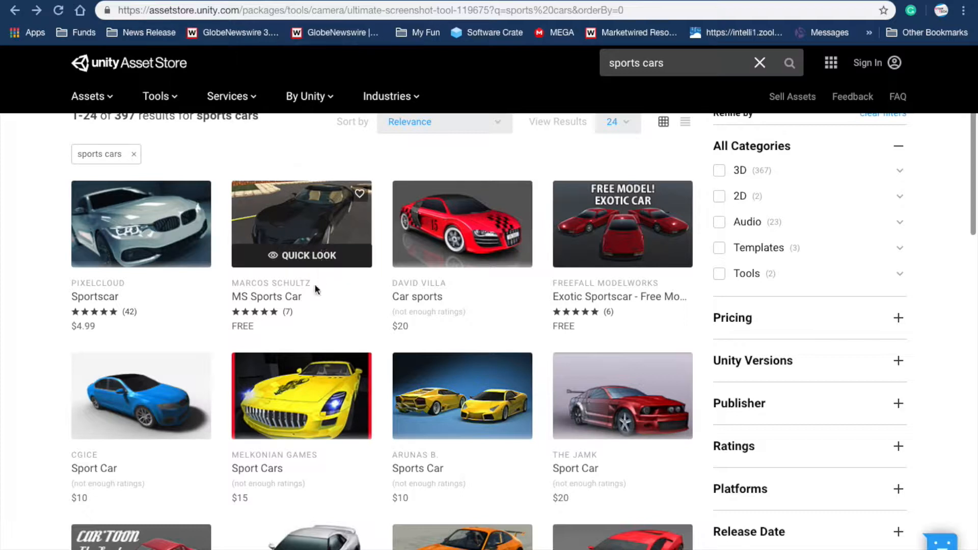
pyautogui.moveTo(334, 278)
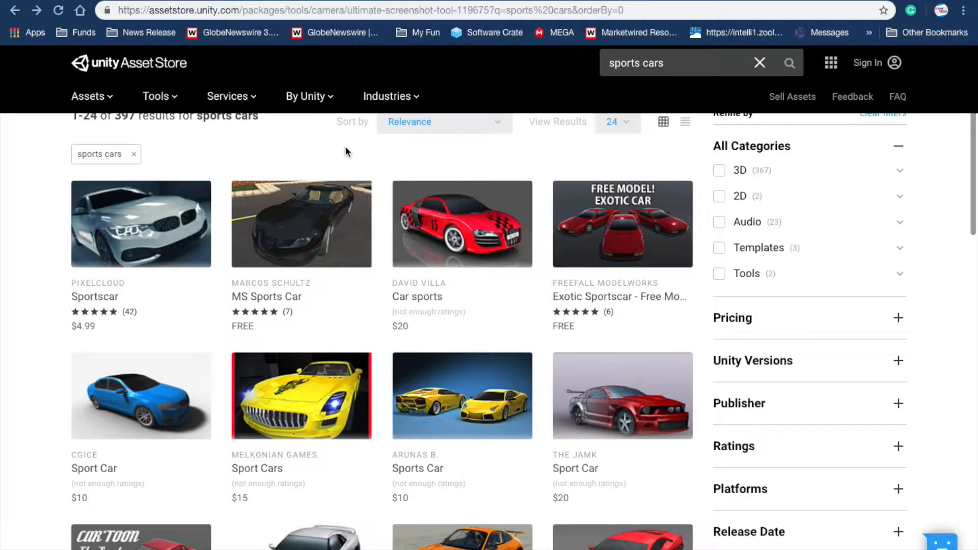
pyautogui.moveTo(335, 394)
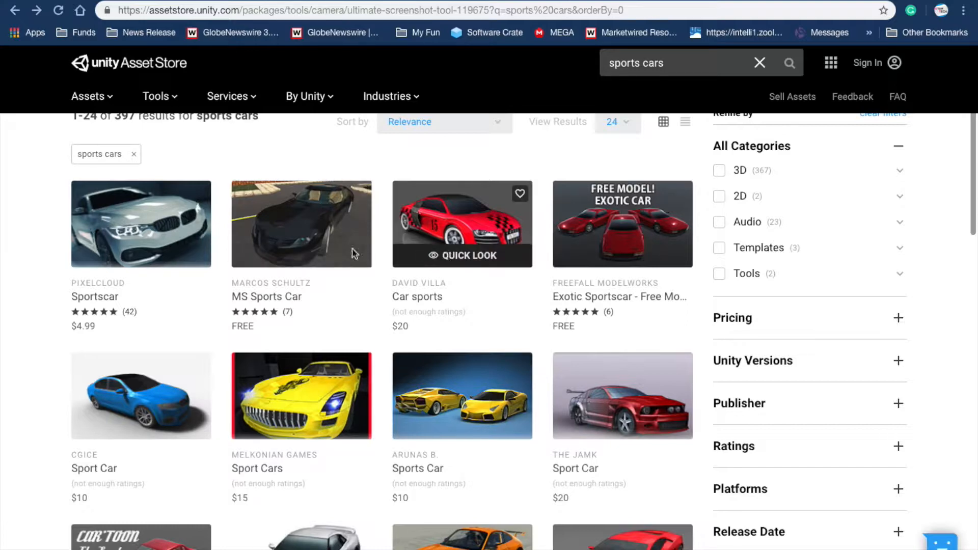
pyautogui.scroll(-2, 340, 237)
pyautogui.scroll(-3, 340, 237)
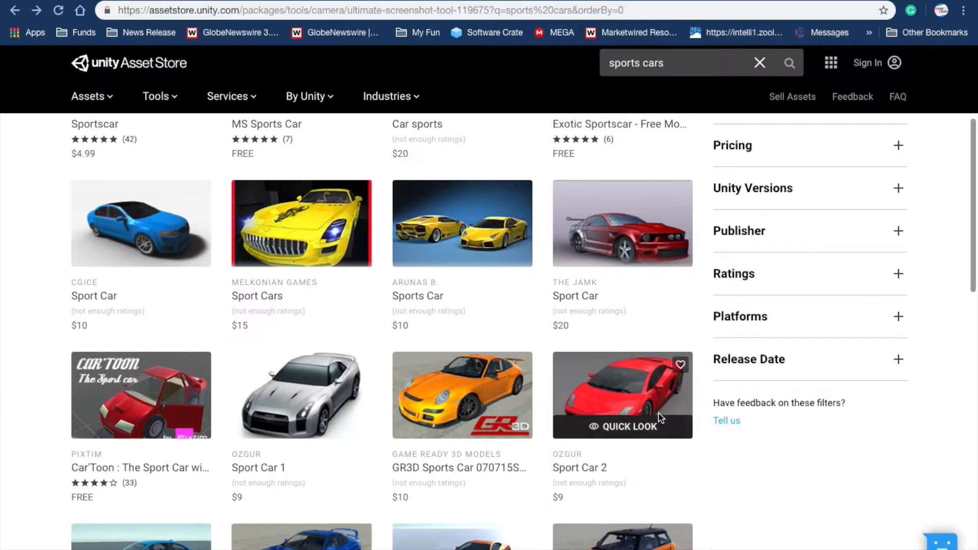
pyautogui.scroll(-1, 669, 407)
pyautogui.scroll(-7, 671, 390)
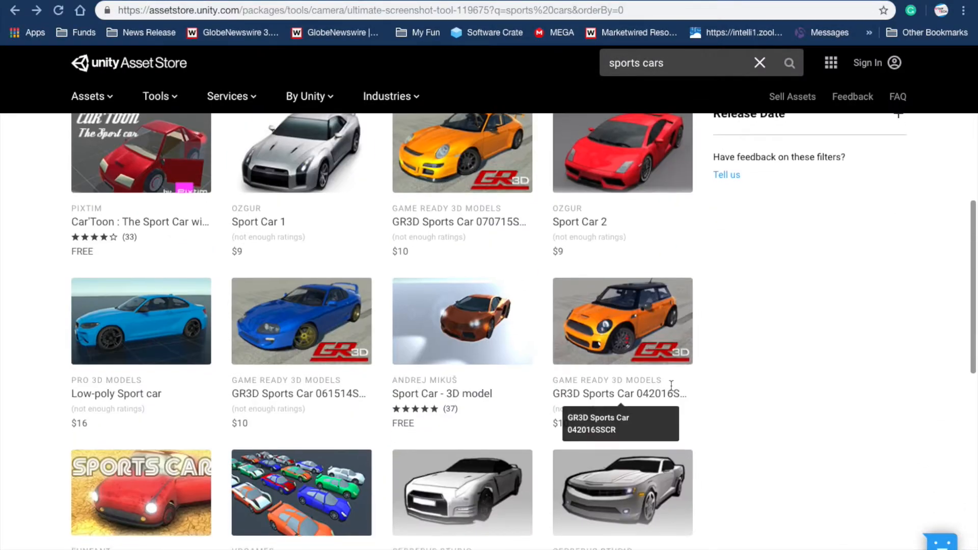
pyautogui.scroll(-2, 672, 388)
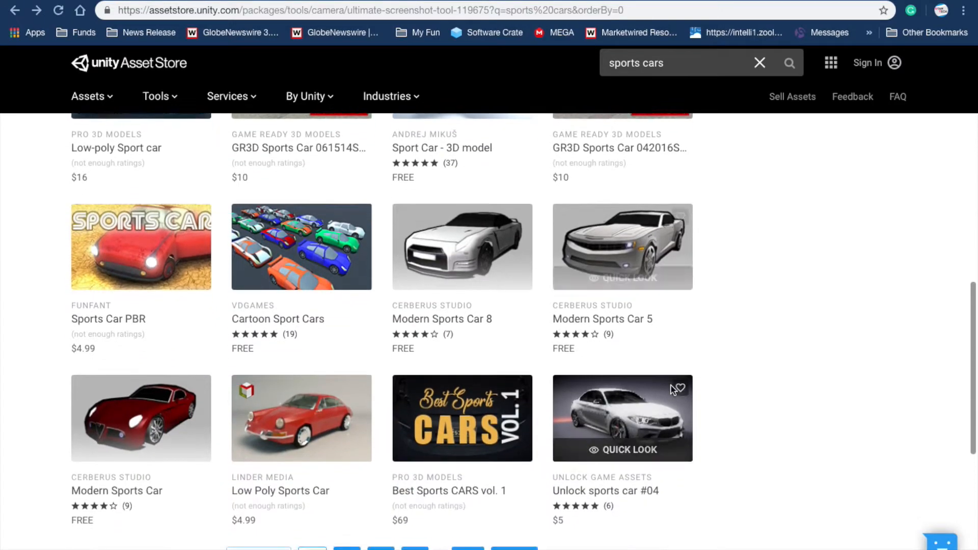
pyautogui.scroll(5, 671, 389)
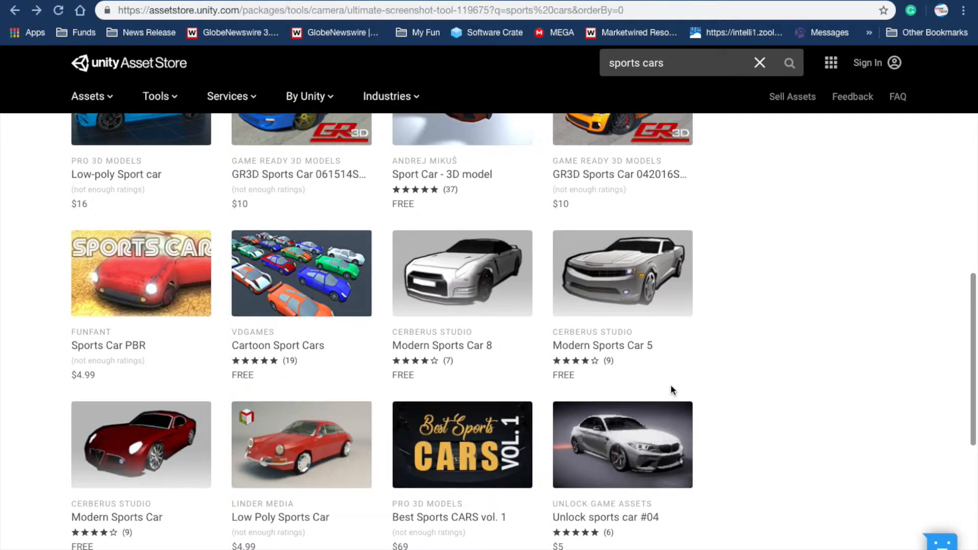
pyautogui.scroll(9, 671, 389)
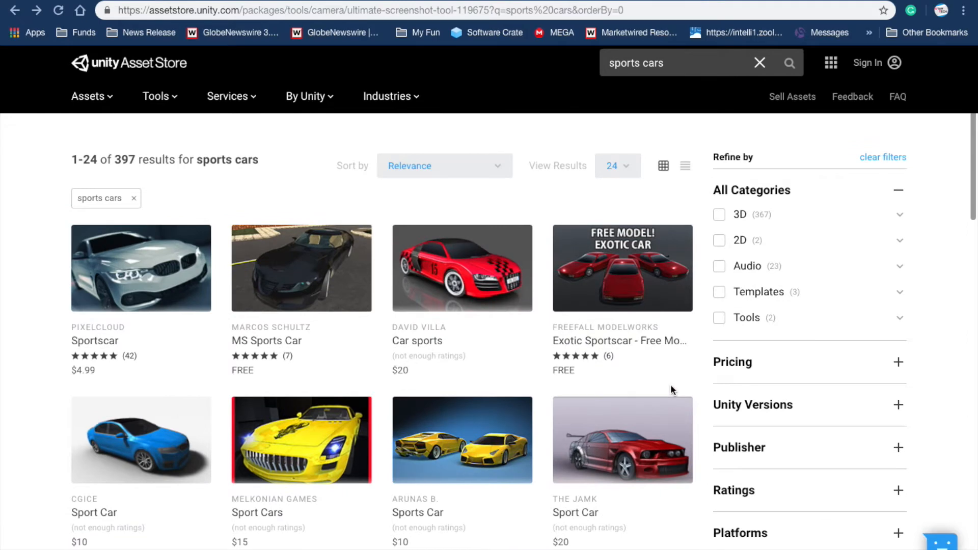
pyautogui.scroll(-2, 671, 389)
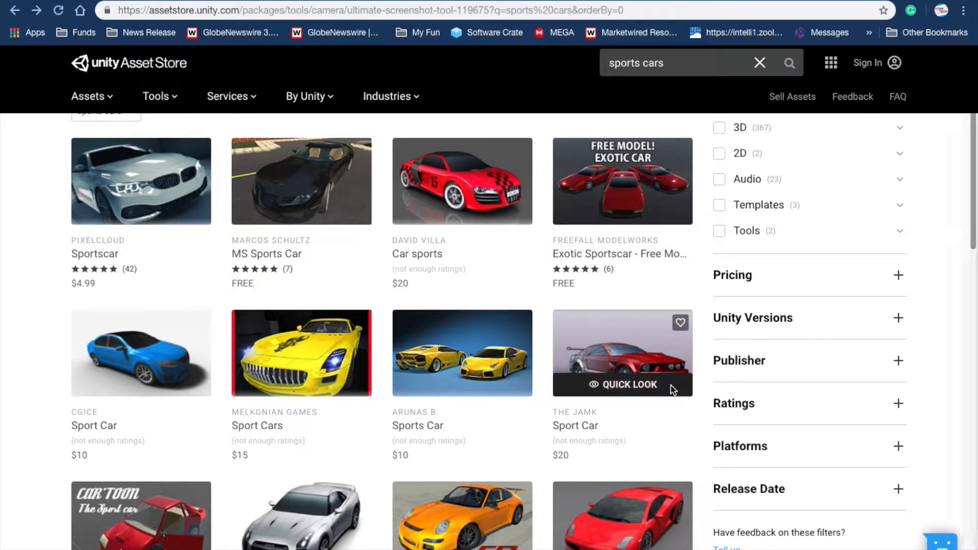
# - Switch to the Unity editor, skip the new version offered by the update check, and select SampleScene in the hierarchy
pyautogui.hotkey('ctrl', 'Up')
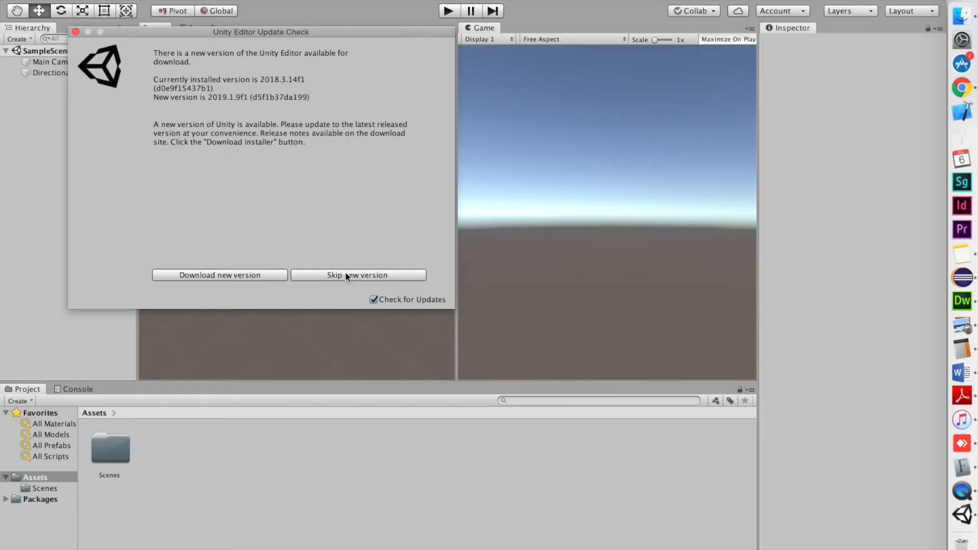
pyautogui.click(347, 272)
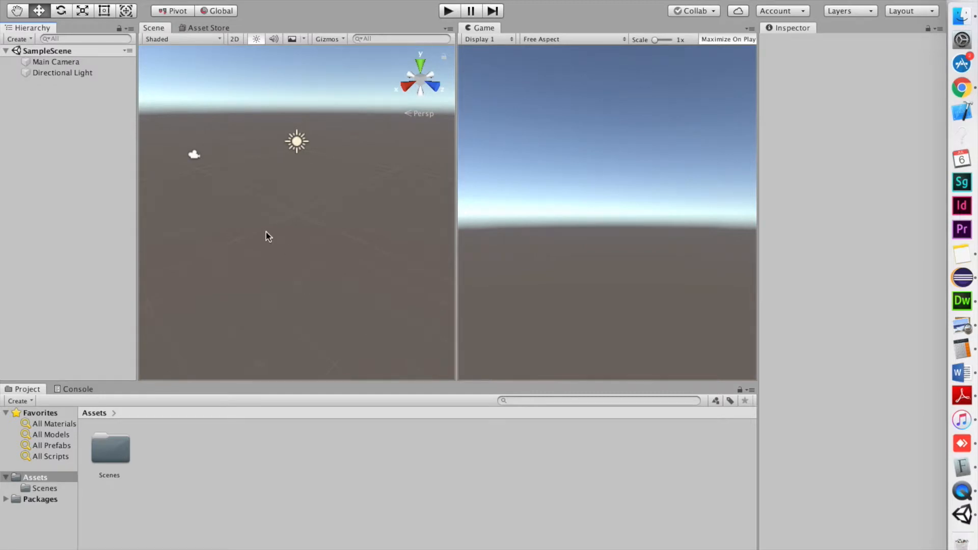
pyautogui.click(36, 51)
# - Open the project's Scenes folder and rename the SampleScene asset as Youtube Test
pyautogui.moveTo(131, 330); pyautogui.dragTo(115, 448)
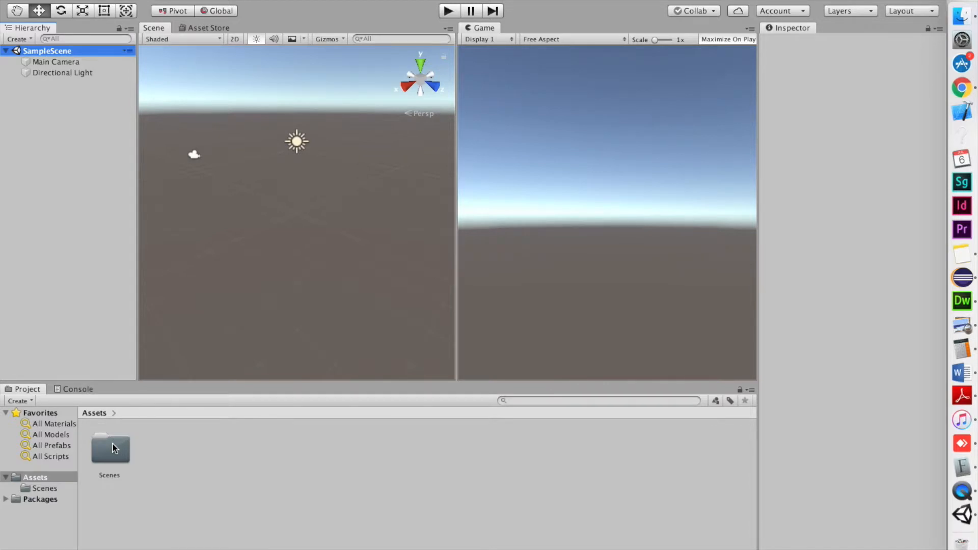
pyautogui.doubleClick(113, 449)
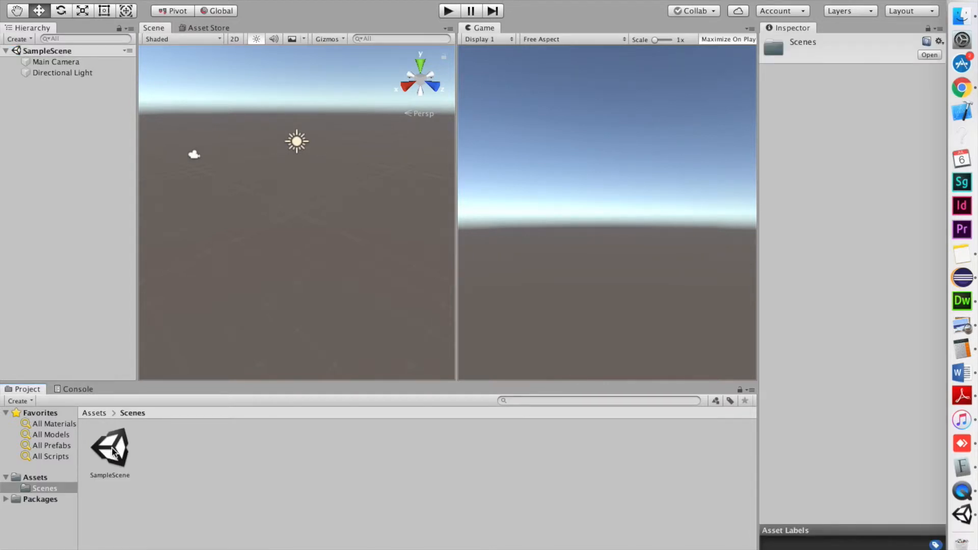
pyautogui.click(108, 475)
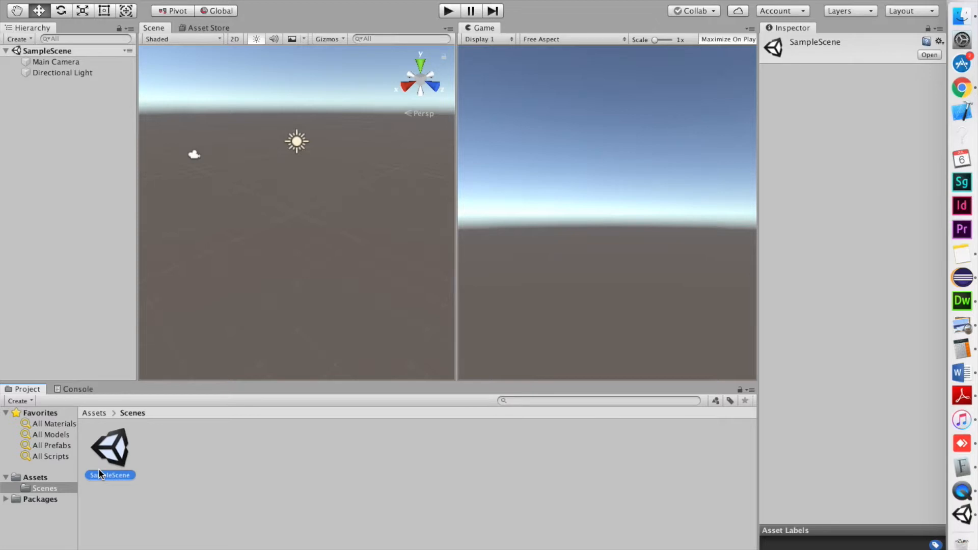
pyautogui.click(99, 472)
pyautogui.press('BackSpace')
pyautogui.write('Youtube Test')
pyautogui.press('Return')
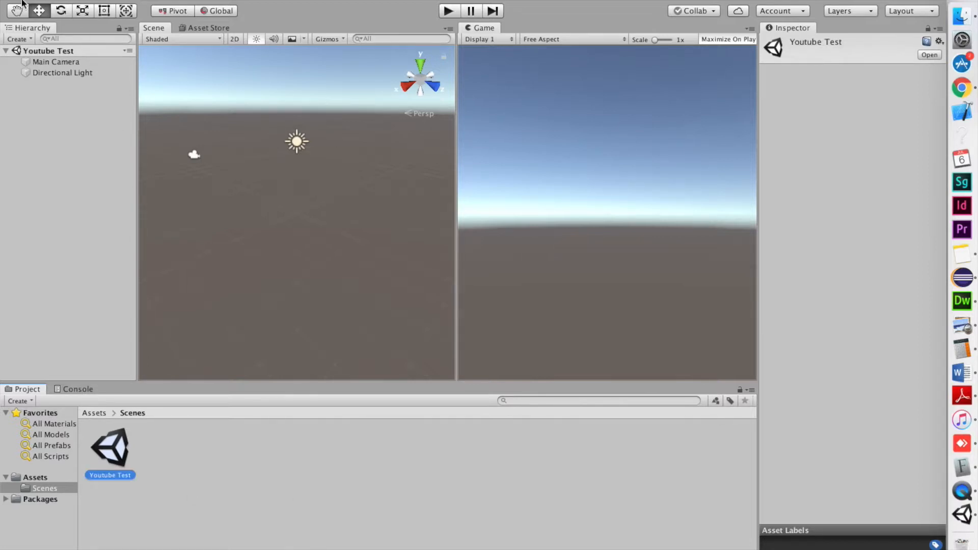
# - Add a 3D plane object to the Youtube Test scene
pyautogui.rightClick(81, 85)
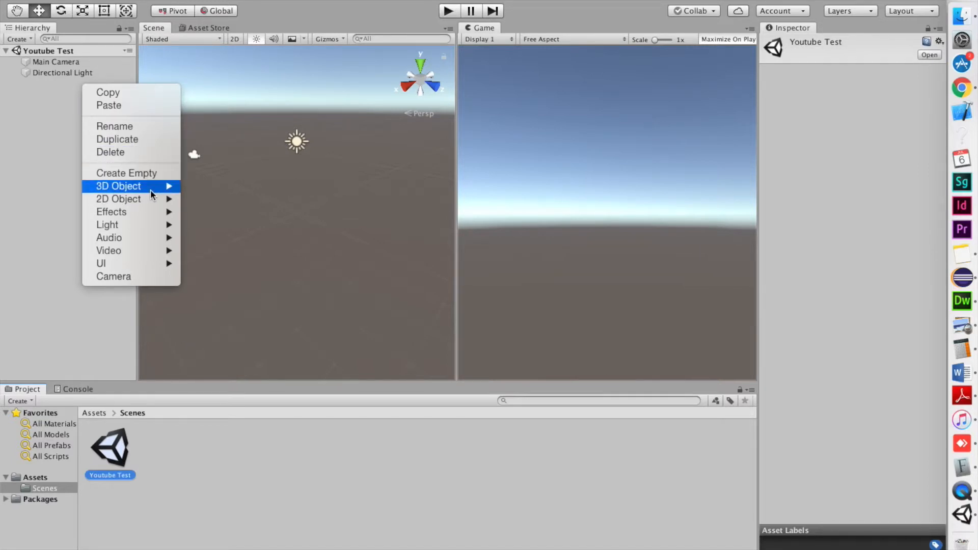
pyautogui.moveTo(151, 186)
pyautogui.click(221, 236)
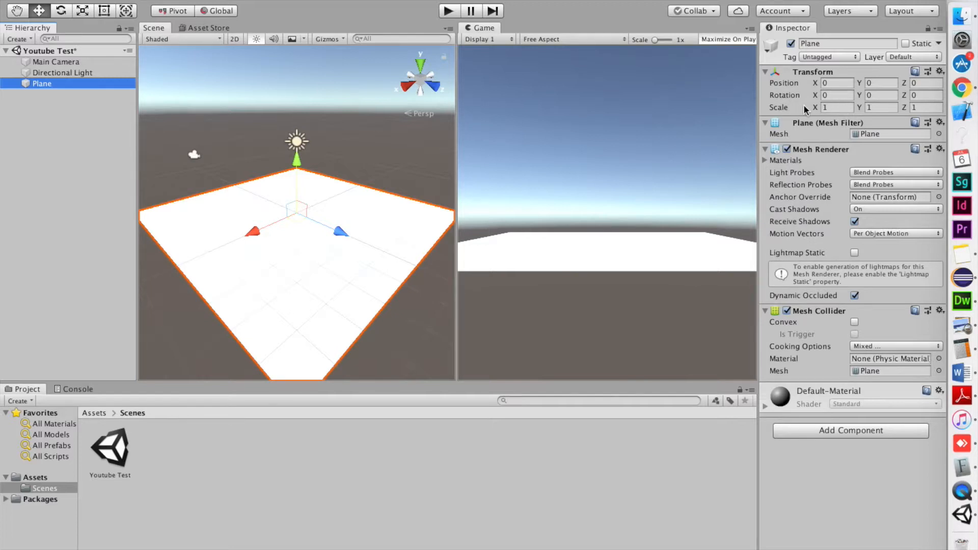
# - Enlarge the plane's scale to about X 316.88, Y 1024 and Z 216.83
pyautogui.moveTo(816, 108); pyautogui.dragTo(867, 108)
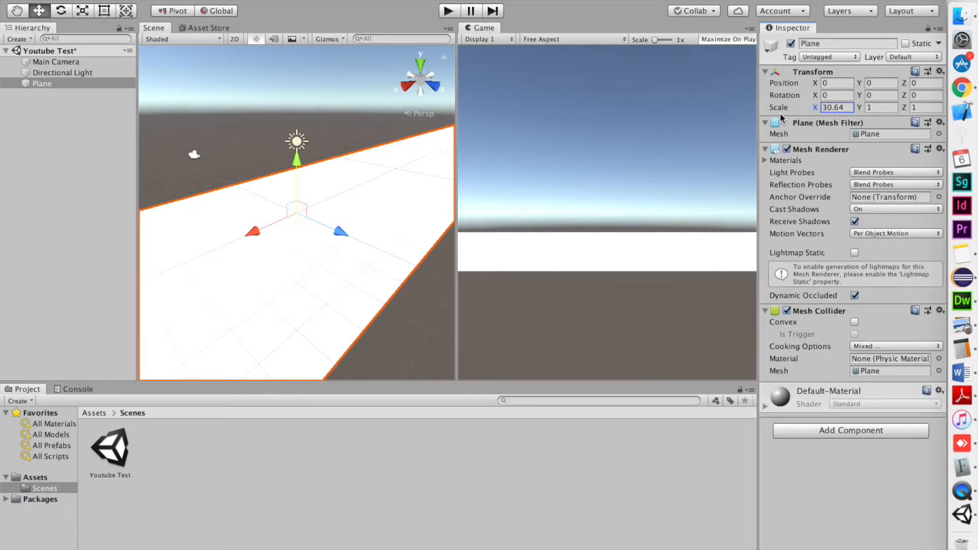
pyautogui.moveTo(818, 109); pyautogui.dragTo(943, 108)
pyautogui.moveTo(859, 108); pyautogui.dragTo(951, 108)
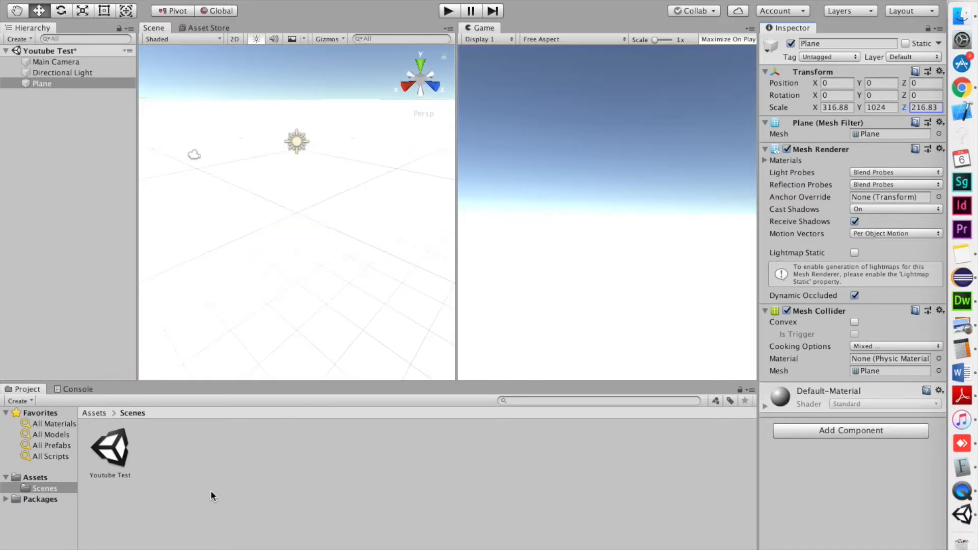
# - Go back to the project's Assets folder and create a new material there named Ground
pyautogui.click(161, 460)
pyautogui.rightClick(161, 462)
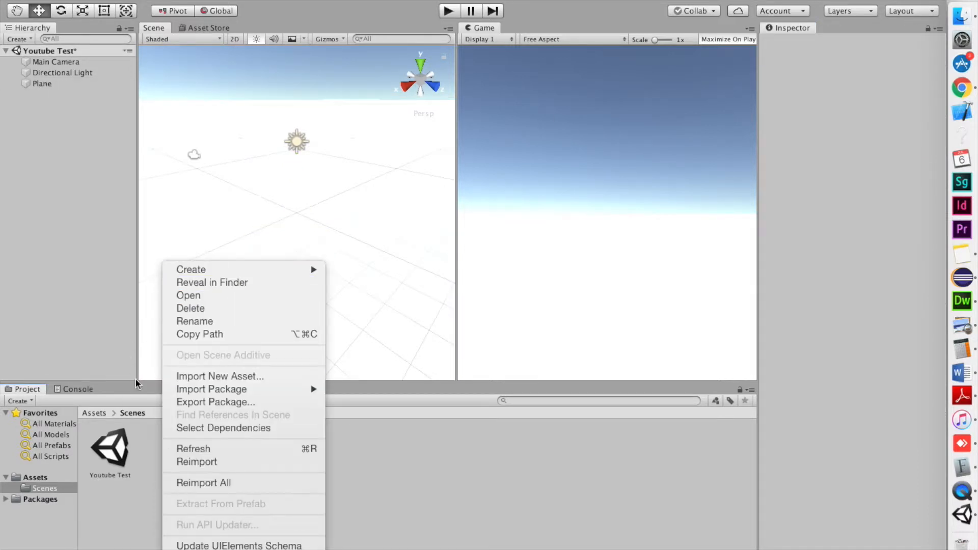
pyautogui.click(88, 409)
pyautogui.click(88, 409)
pyautogui.rightClick(207, 449)
pyautogui.moveTo(304, 268)
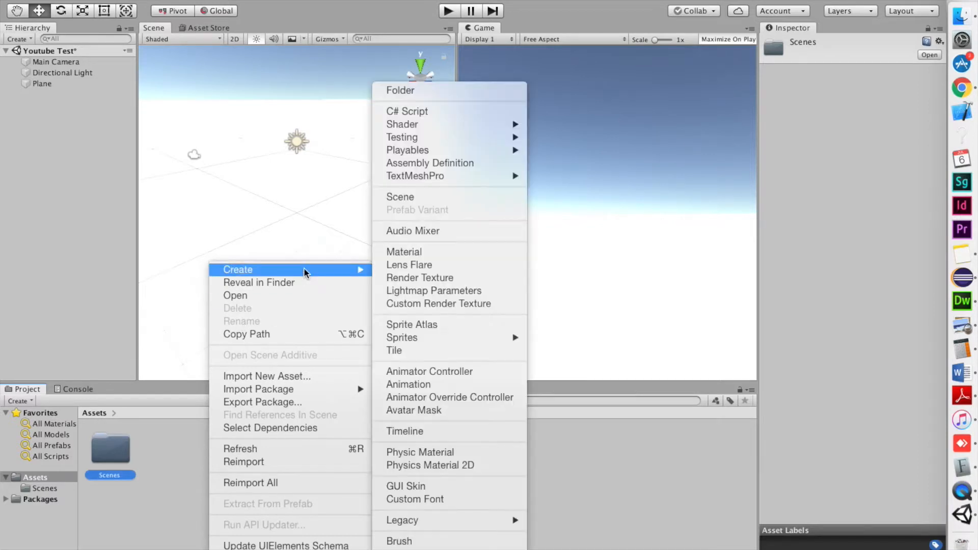
pyautogui.click(421, 253)
pyautogui.press('BackSpace')
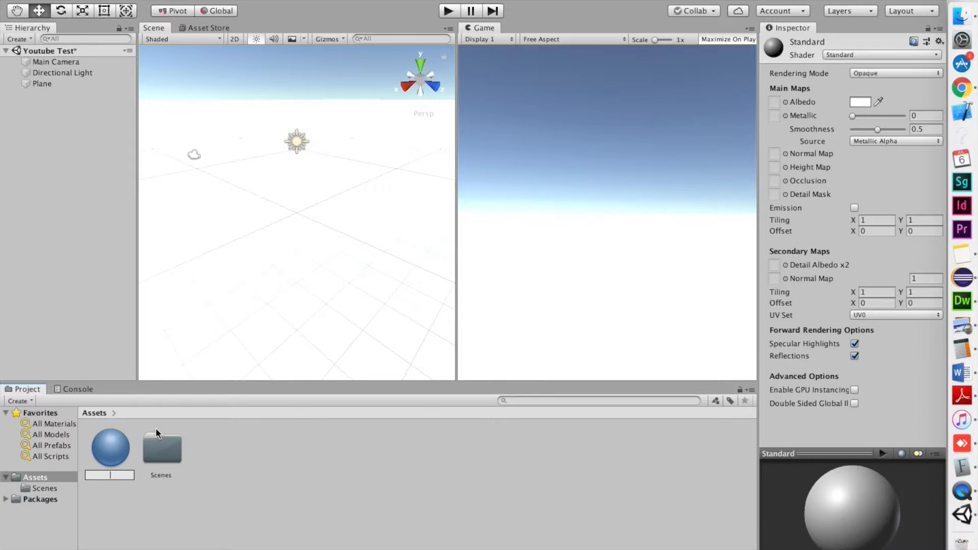
pyautogui.write('Ground')
pyautogui.press('Return')
pyautogui.rightClick(225, 478)
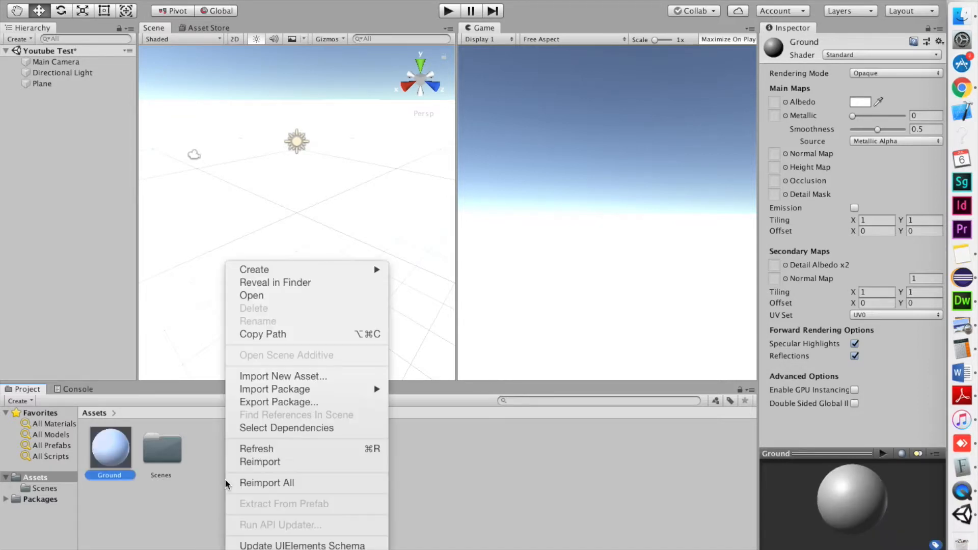
pyautogui.moveTo(308, 269)
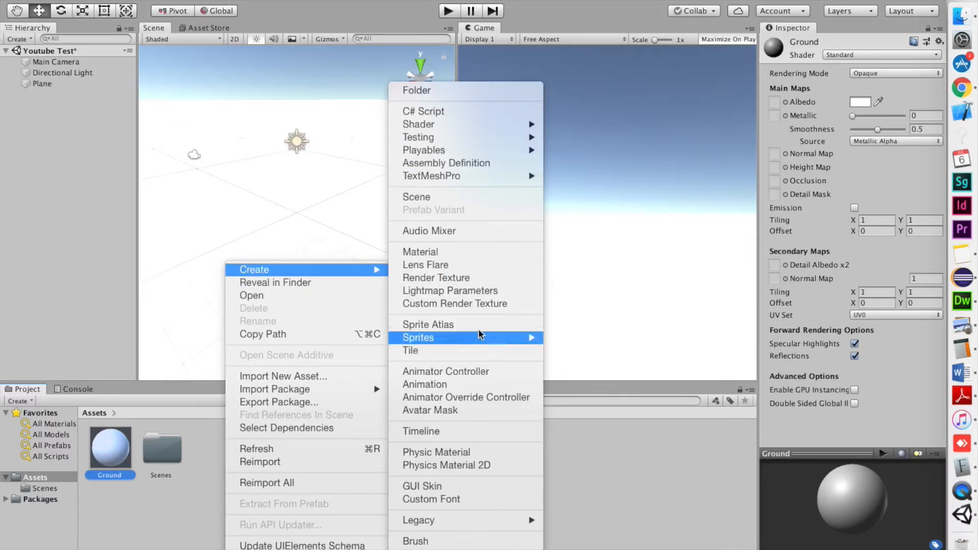
pyautogui.click(154, 548)
# - Apply the Ground material to the plane in the scene and set the material's albedo colour to red, FF0000
pyautogui.click(113, 458)
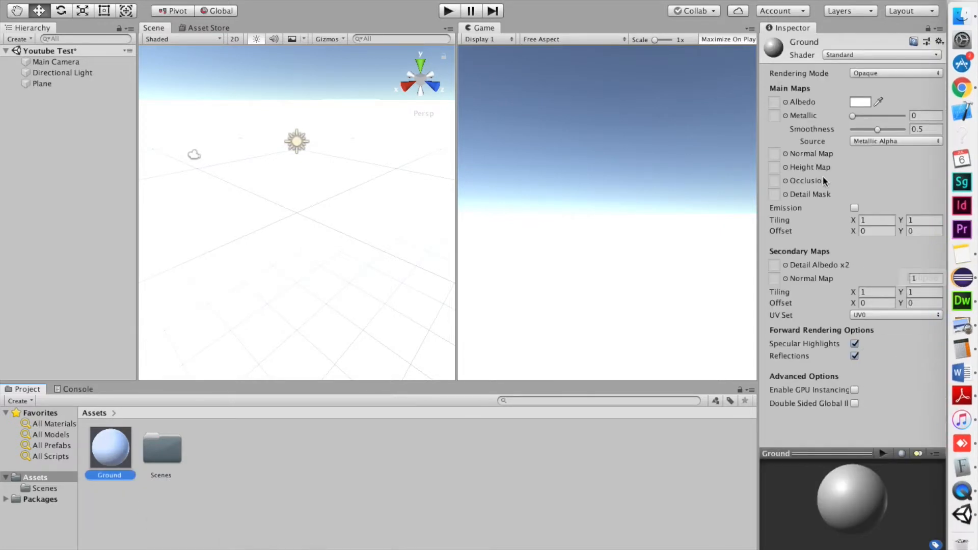
pyautogui.moveTo(104, 464); pyautogui.dragTo(269, 247)
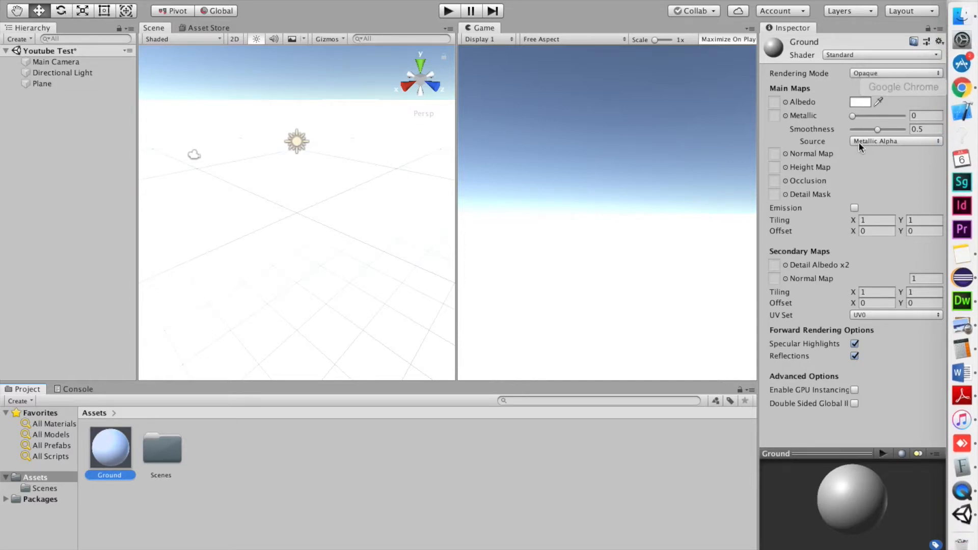
pyautogui.click(856, 103)
pyautogui.moveTo(551, 135)
pyautogui.mouseDown()
pyautogui.moveTo(486, 186)
pyautogui.moveTo(512, 132)
pyautogui.moveTo(485, 173)
pyautogui.moveTo(336, 142)
pyautogui.moveTo(588, 225)
pyautogui.moveTo(399, 166)
pyautogui.moveTo(561, 132)
pyautogui.moveTo(564, 113)
pyautogui.moveTo(588, 104)
pyautogui.mouseUp()
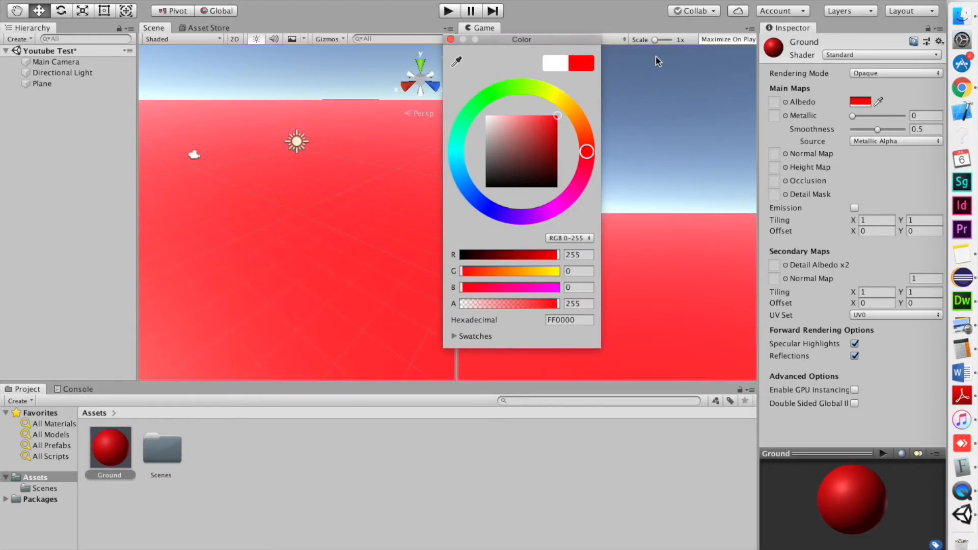
pyautogui.click(450, 40)
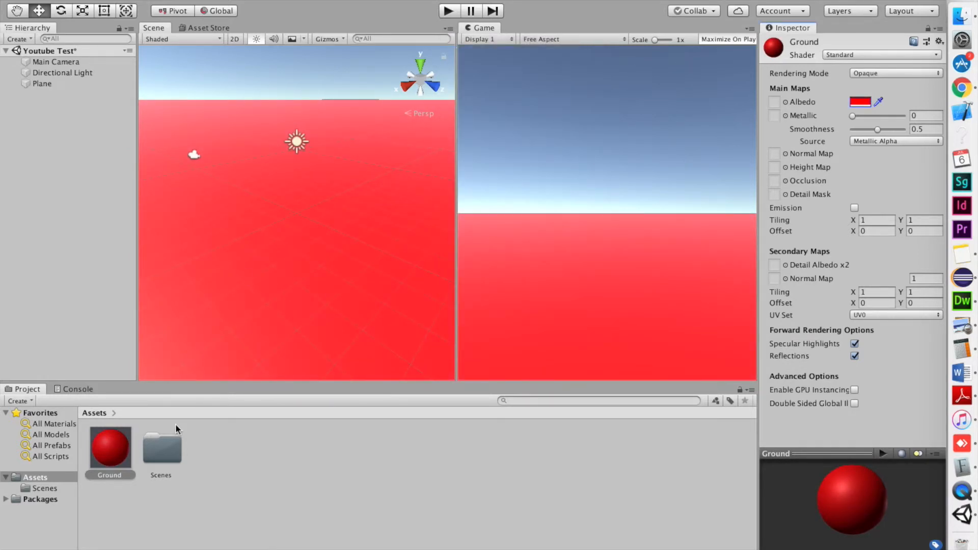
# - Create a second material in the Assets folder and name it PlayerMat
pyautogui.click(188, 502)
pyautogui.rightClick(223, 492)
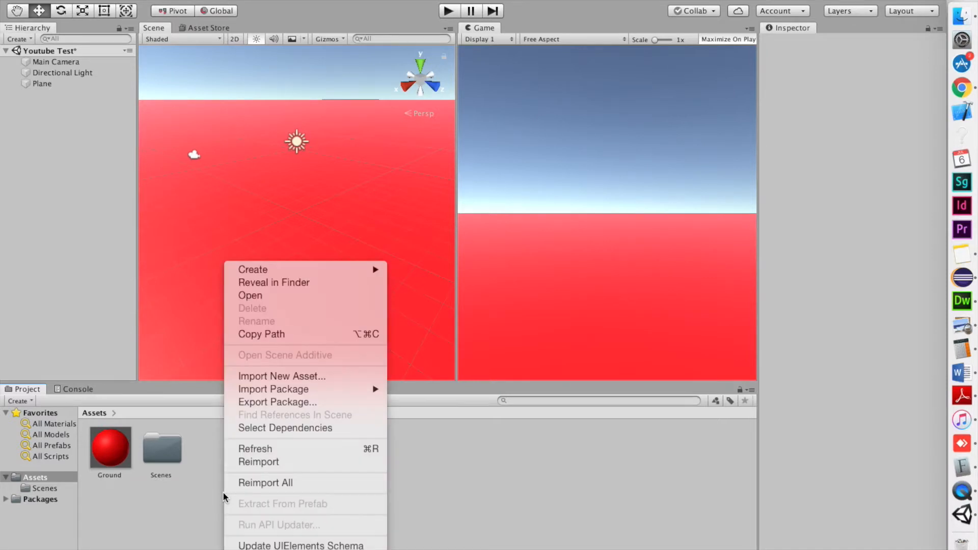
pyautogui.moveTo(347, 270)
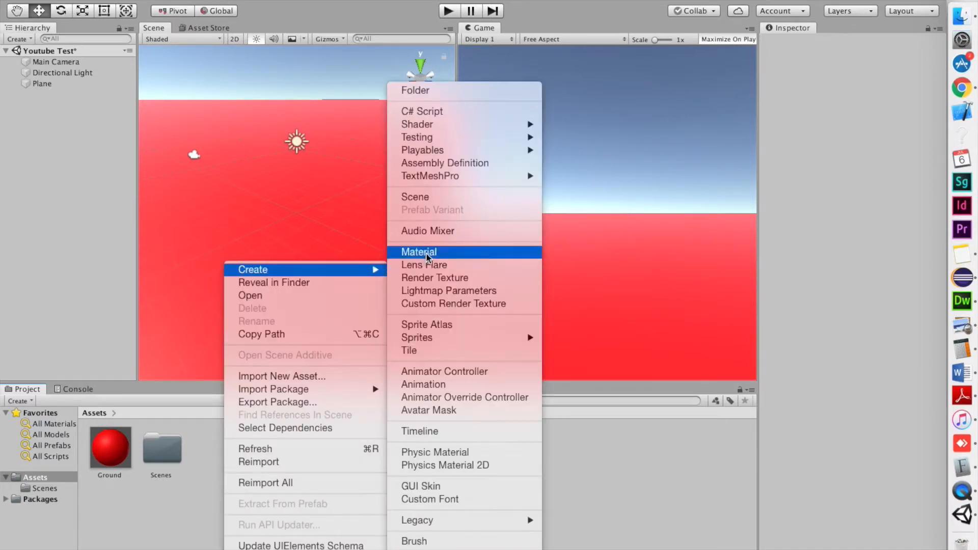
pyautogui.click(427, 257)
pyautogui.press('BackSpace')
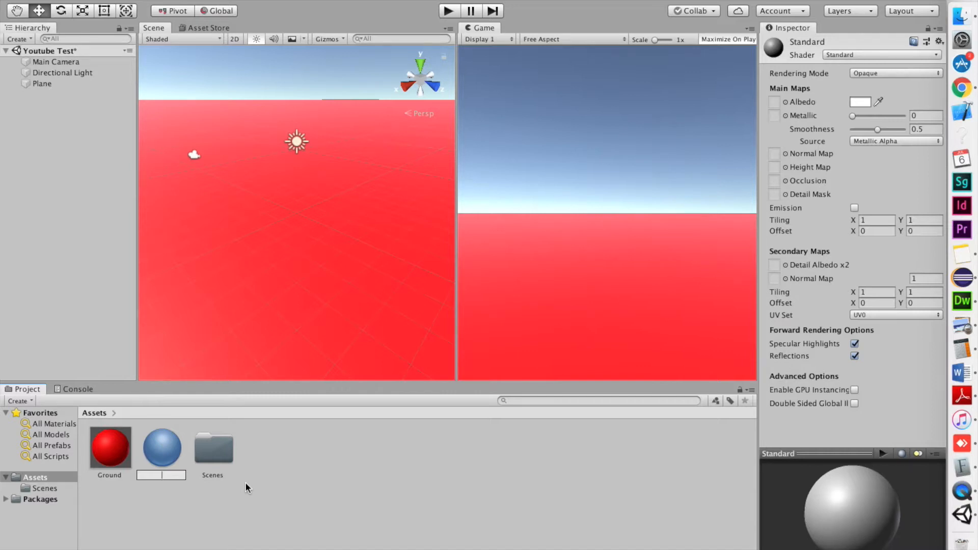
pyautogui.write('PlayerMat')
pyautogui.press('Return')
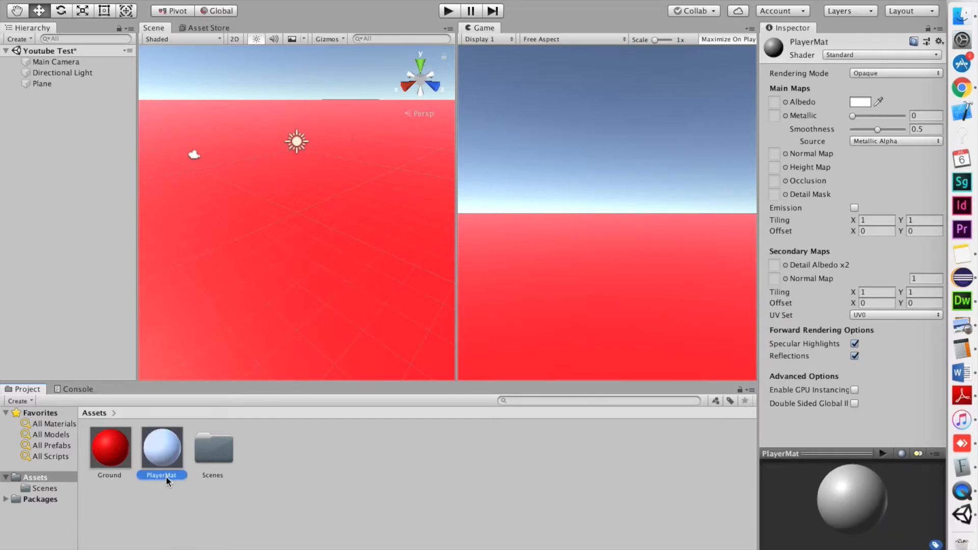
# - Add a 3D cube to the scene and raise it above the plane to about Y 1.41
pyautogui.rightClick(18, 93)
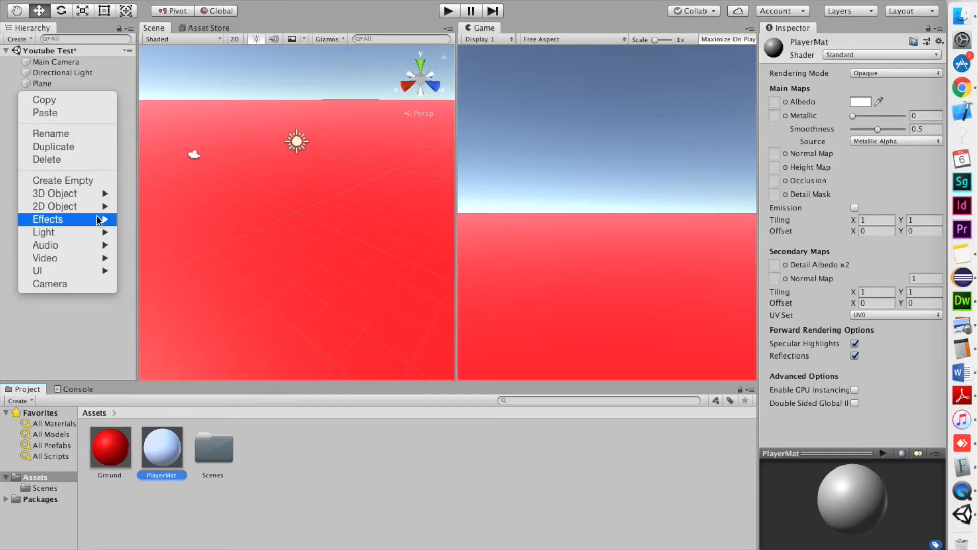
pyautogui.moveTo(87, 194)
pyautogui.click(145, 194)
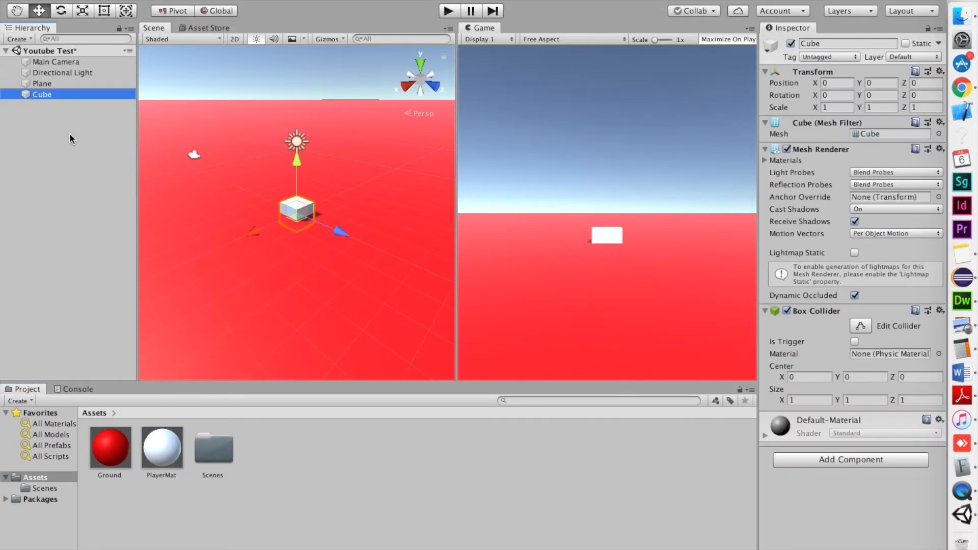
pyautogui.moveTo(302, 148)
pyautogui.mouseDown()
pyautogui.moveTo(300, 105)
pyautogui.moveTo(304, 129)
pyautogui.mouseUp()
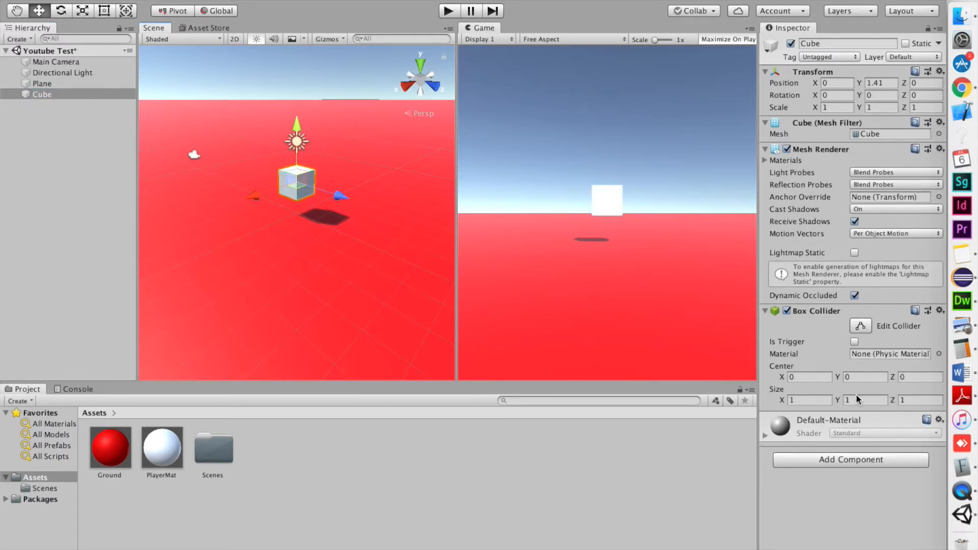
# - Add a 3D Rigidbody component to the cube
pyautogui.click(816, 461)
pyautogui.write('rigi')
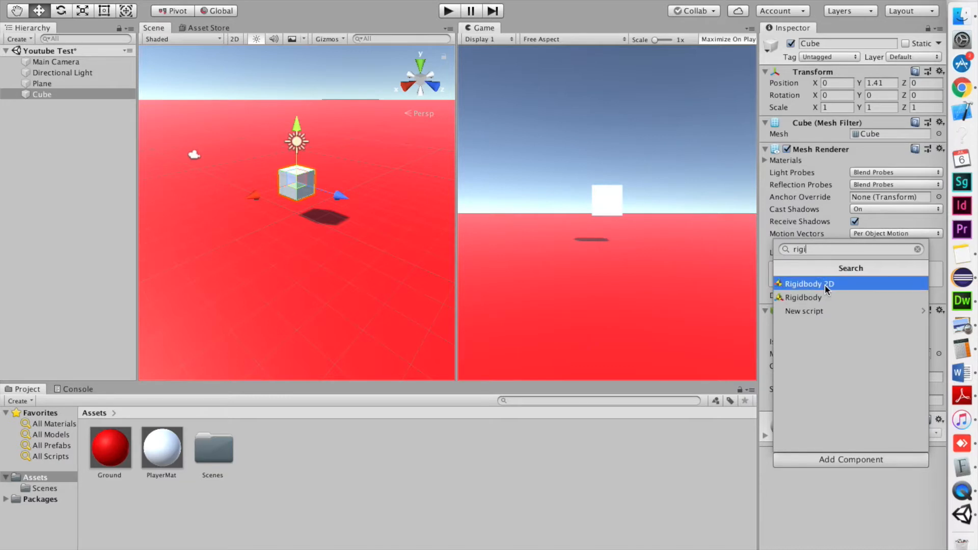
pyautogui.click(830, 297)
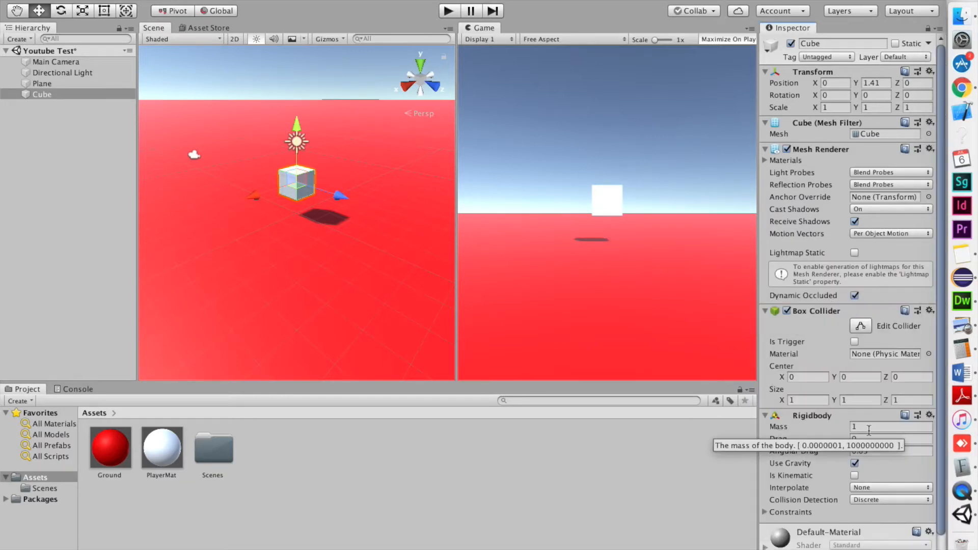
# - Set the cube's angular drag to 0 and raise the cube to about Y 2.29
pyautogui.scroll(-2, 872, 431)
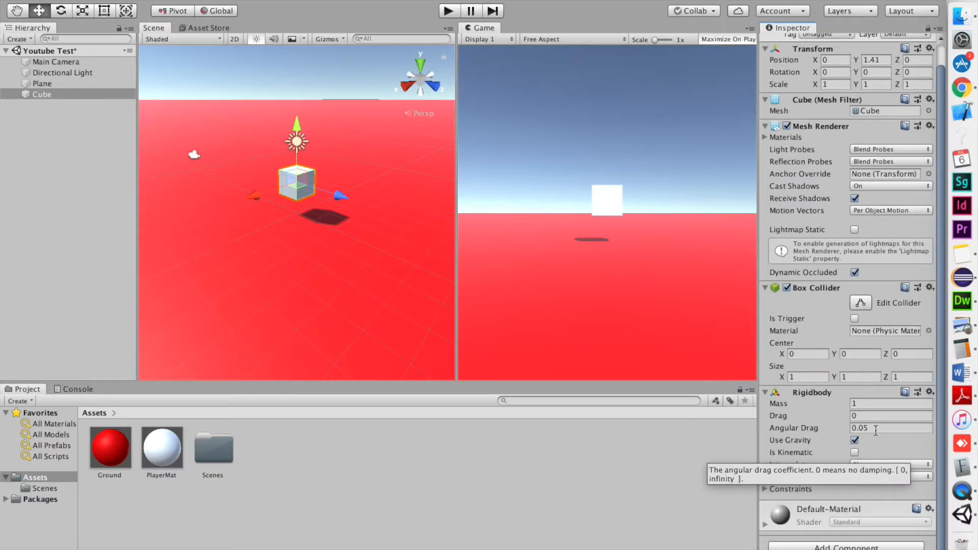
pyautogui.click(876, 428)
pyautogui.press('BackSpace')
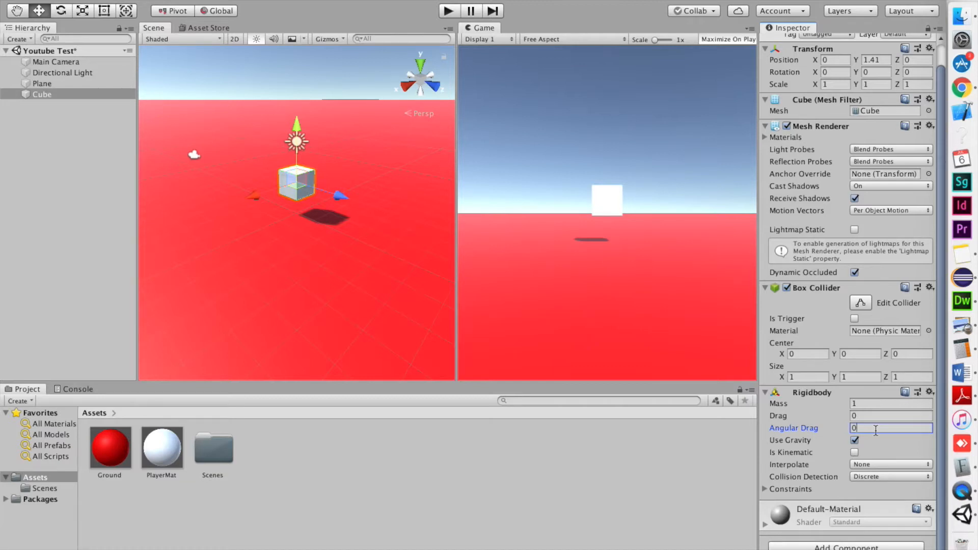
pyautogui.press('Return')
pyautogui.moveTo(298, 123); pyautogui.dragTo(299, 56)
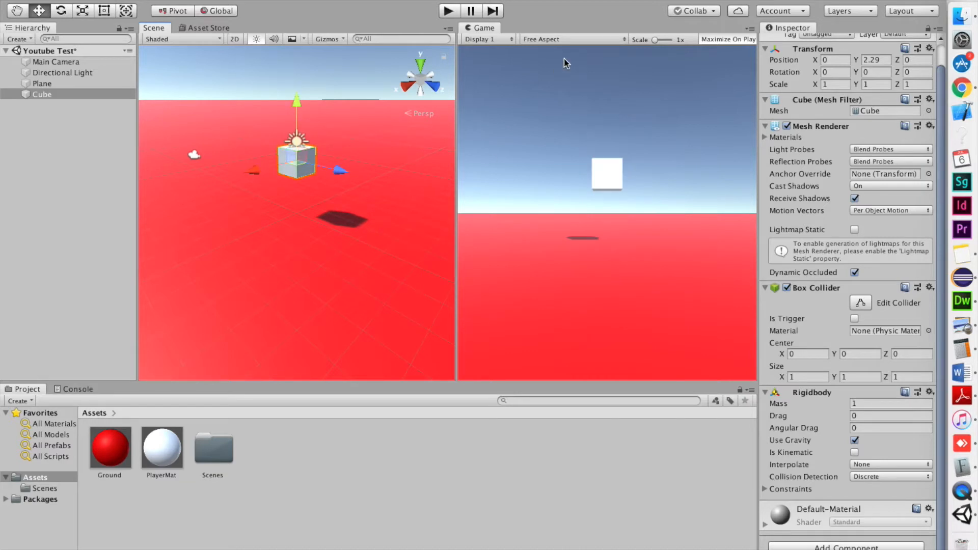
# - Add a 3D Box Collider component to the plane and run the game briefly to test the cube's fall
pyautogui.click(52, 83)
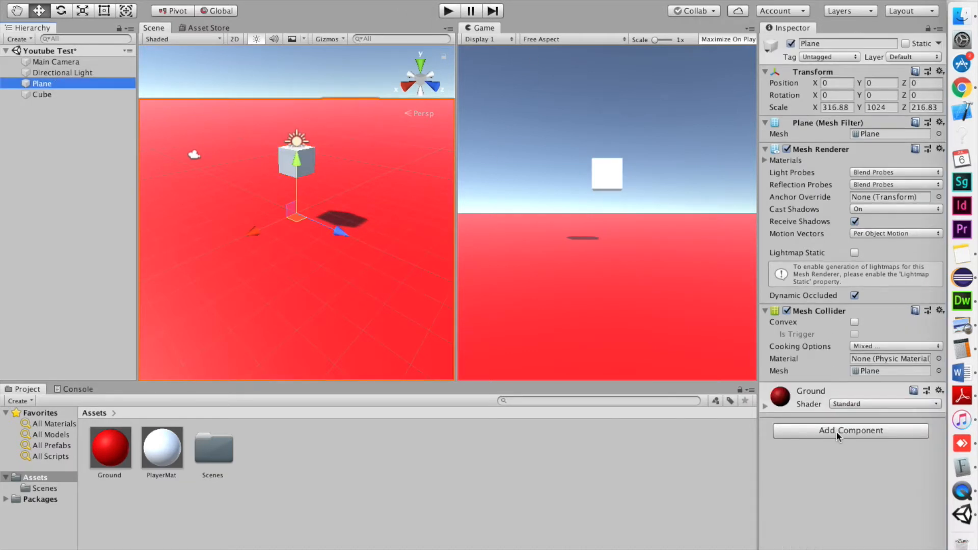
pyautogui.click(837, 430)
pyautogui.write('bo')
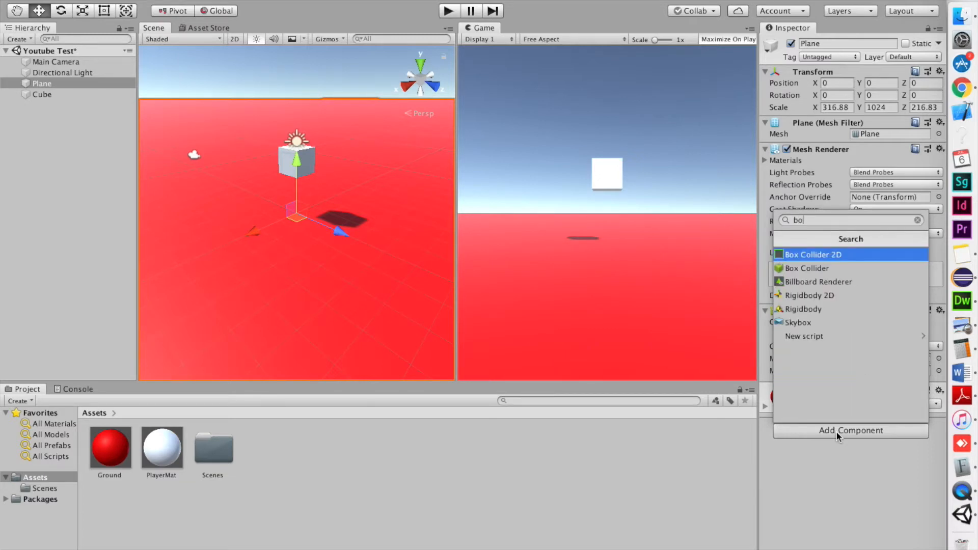
pyautogui.click(811, 268)
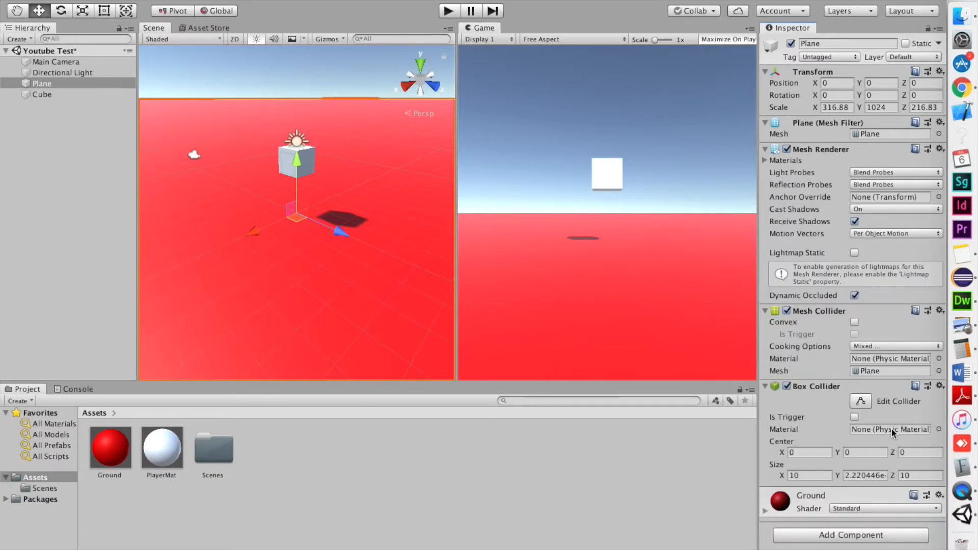
pyautogui.click(447, 9)
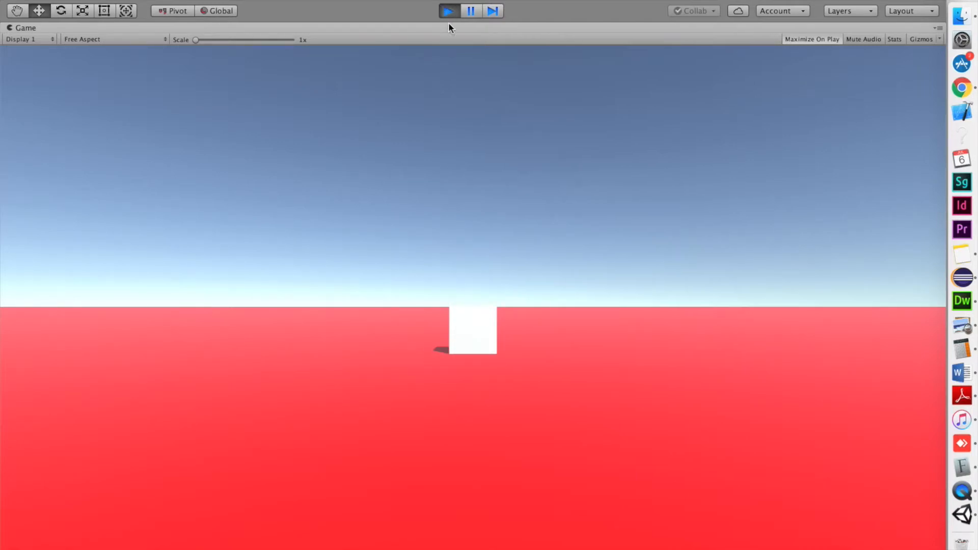
pyautogui.click(449, 13)
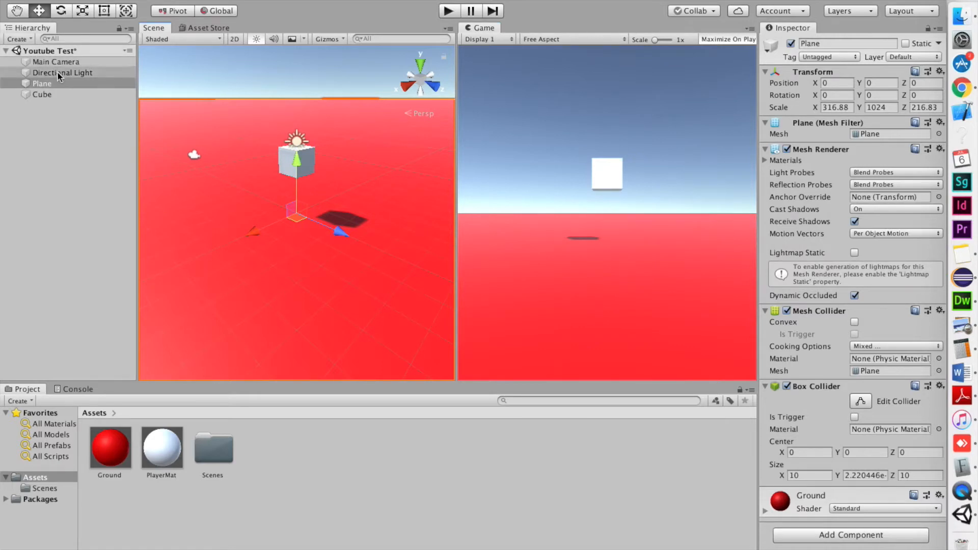
# - Cycle through the Hand, Move, Rotate, Scale and Rect tools on the cube, and shift it to about Z -0.65 with the combined Transform tool
pyautogui.click(61, 93)
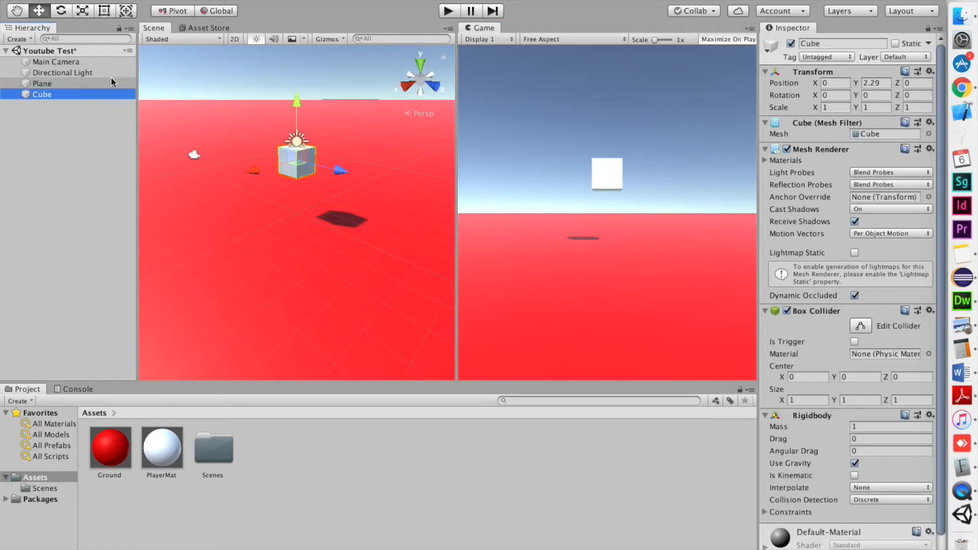
pyautogui.click(61, 11)
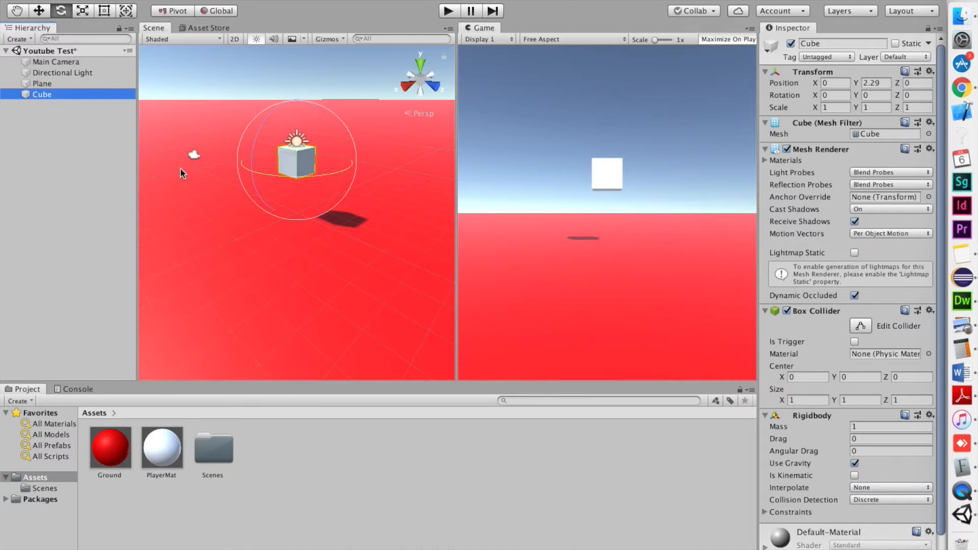
pyautogui.press('q')
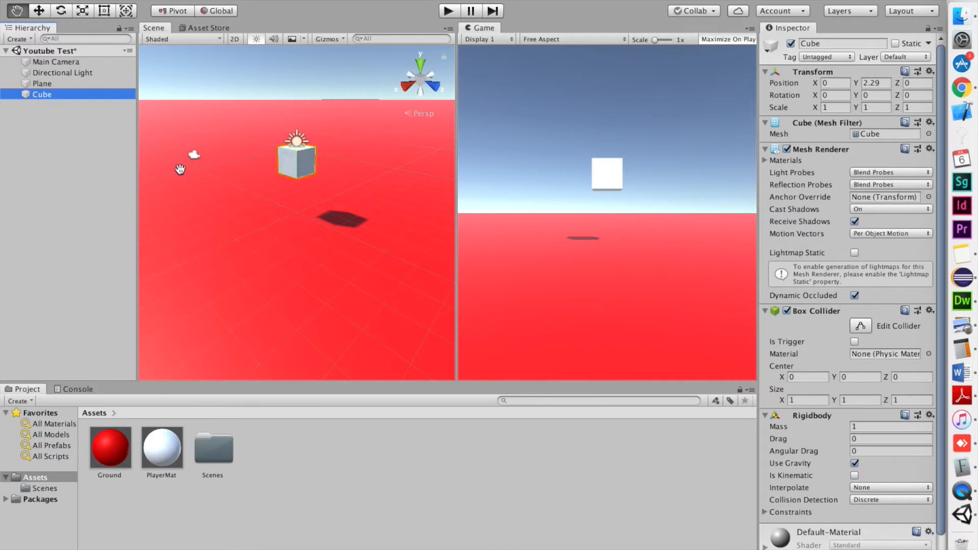
pyautogui.press('e')
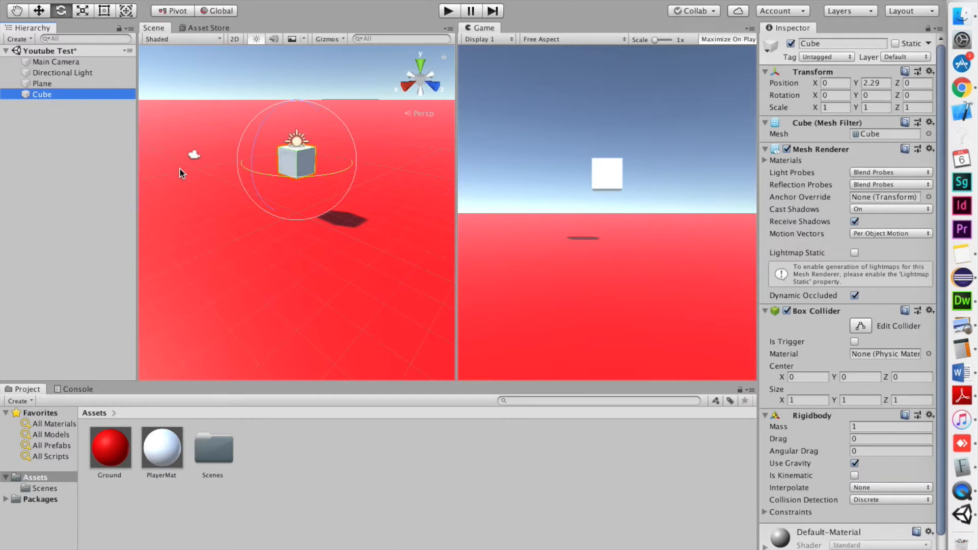
pyautogui.press('q')
pyautogui.press('w')
pyautogui.press('e')
pyautogui.press('r')
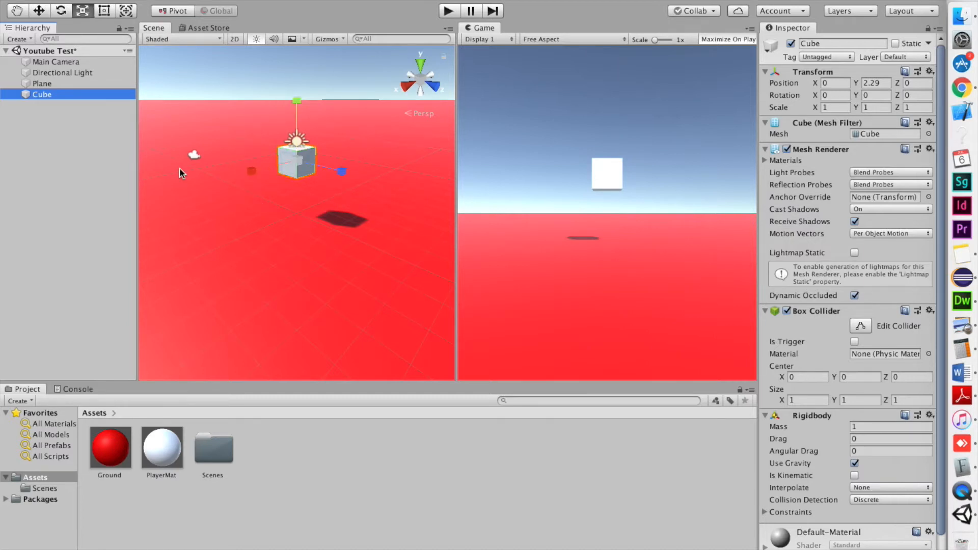
pyautogui.press('t')
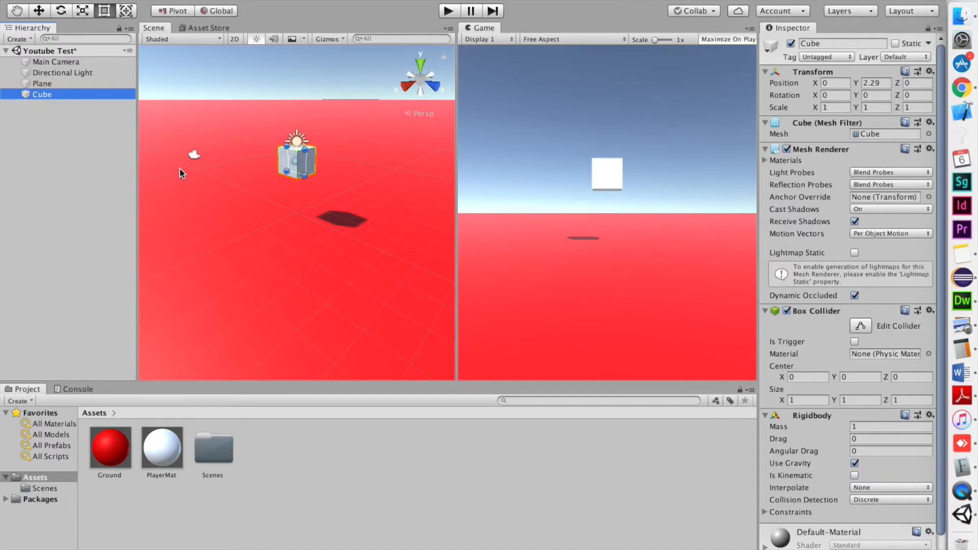
pyautogui.press('y')
pyautogui.moveTo(340, 168); pyautogui.dragTo(327, 166)
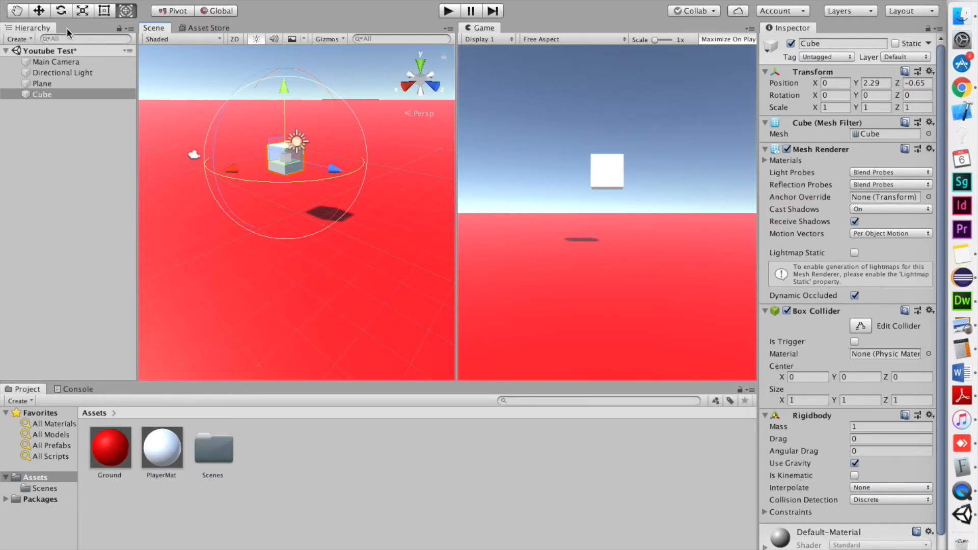
# - Go through the Rotate and Scale tools and stretch the cube with the Rect tool to a scale of about Y 1.68 and Z 2.27
pyautogui.click(59, 13)
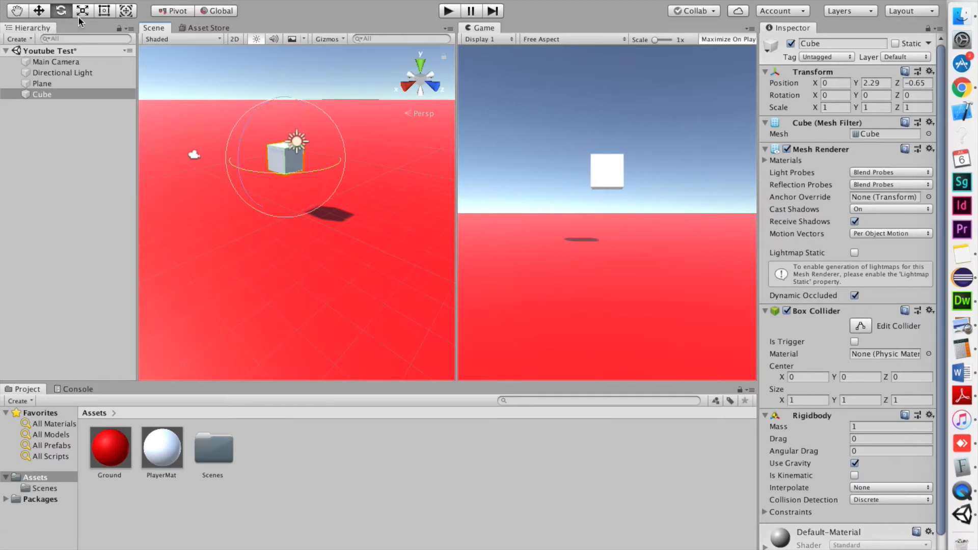
pyautogui.press('r')
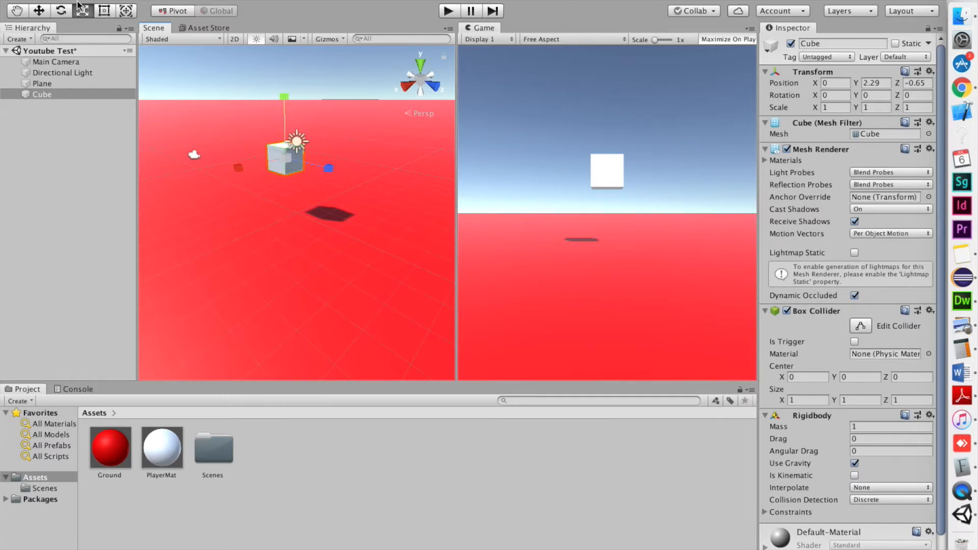
pyautogui.click(104, 11)
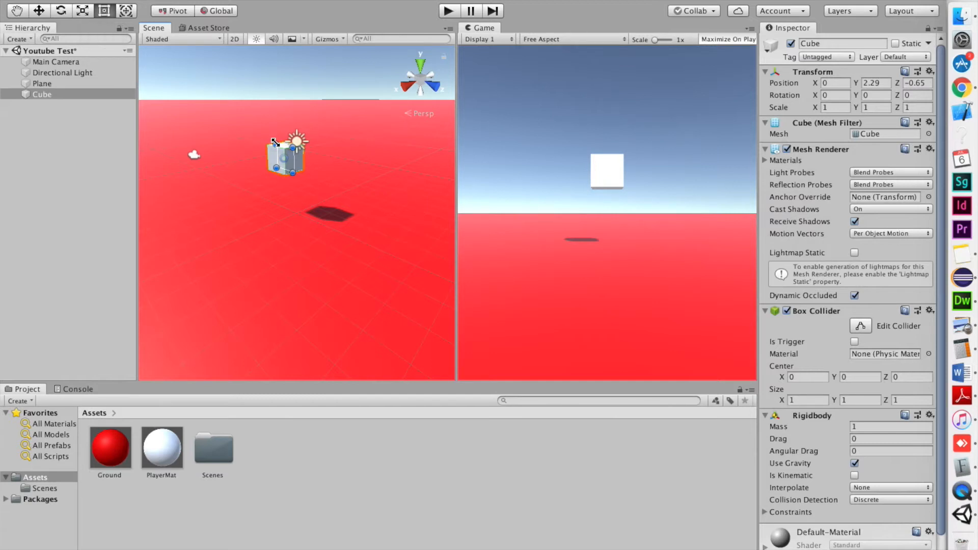
pyautogui.moveTo(275, 142); pyautogui.dragTo(256, 123)
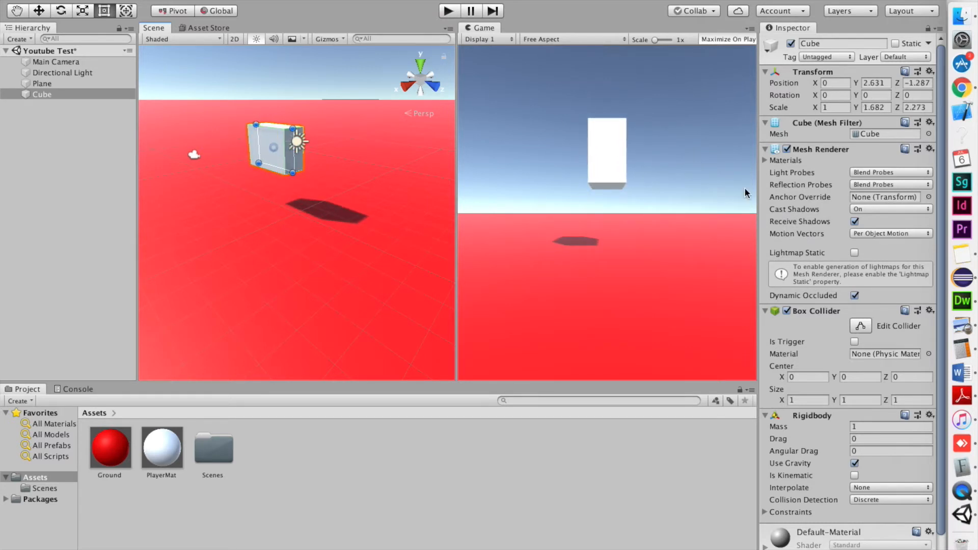
# - Reset the cube's position to 0 and its scale to 1 on all axes, and raise it to about Y 4.23
pyautogui.click(875, 82)
pyautogui.press('BackSpace')
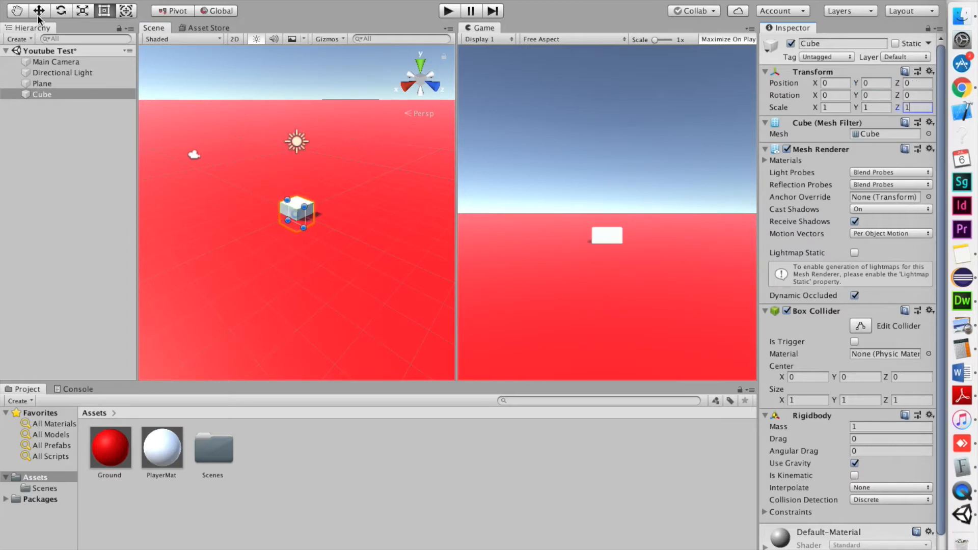
pyautogui.click(39, 12)
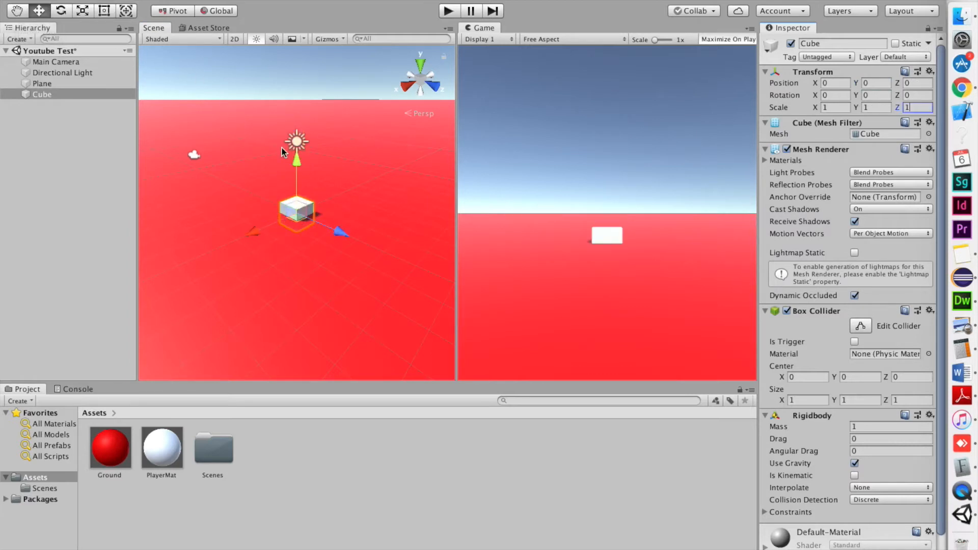
pyautogui.moveTo(297, 156); pyautogui.dragTo(296, 69)
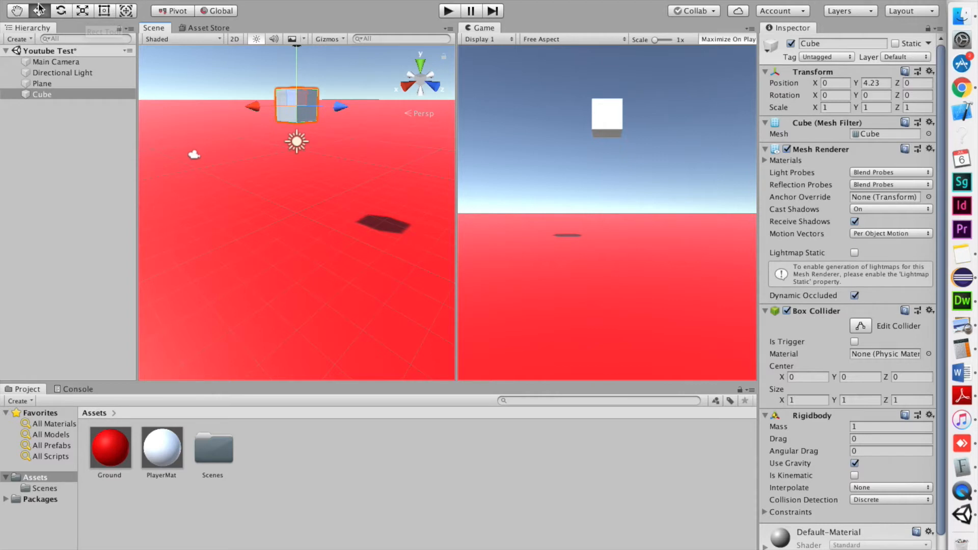
# - Rotate the cube to about -25 degrees on Z and run the game briefly to test how the tilted cube lands
pyautogui.click(63, 11)
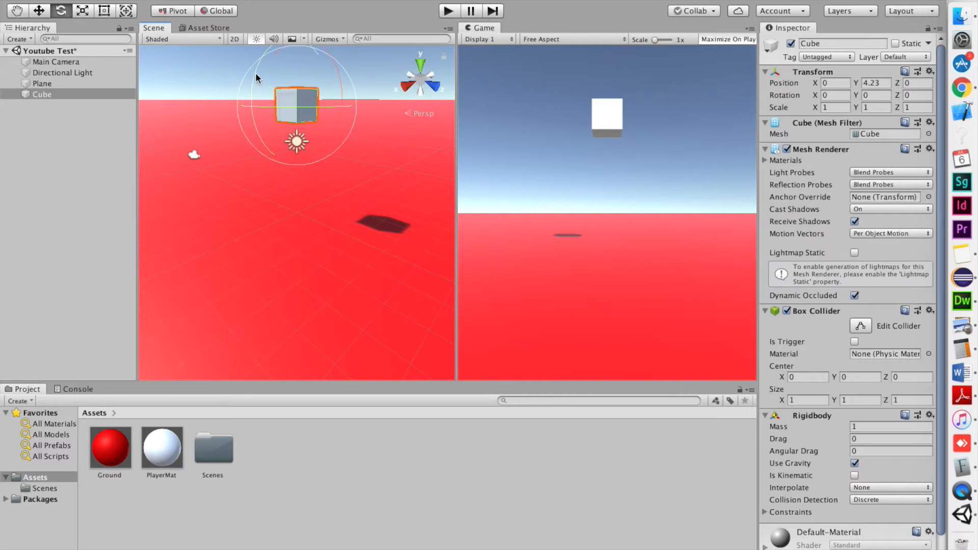
pyautogui.moveTo(256, 73); pyautogui.dragTo(259, 140)
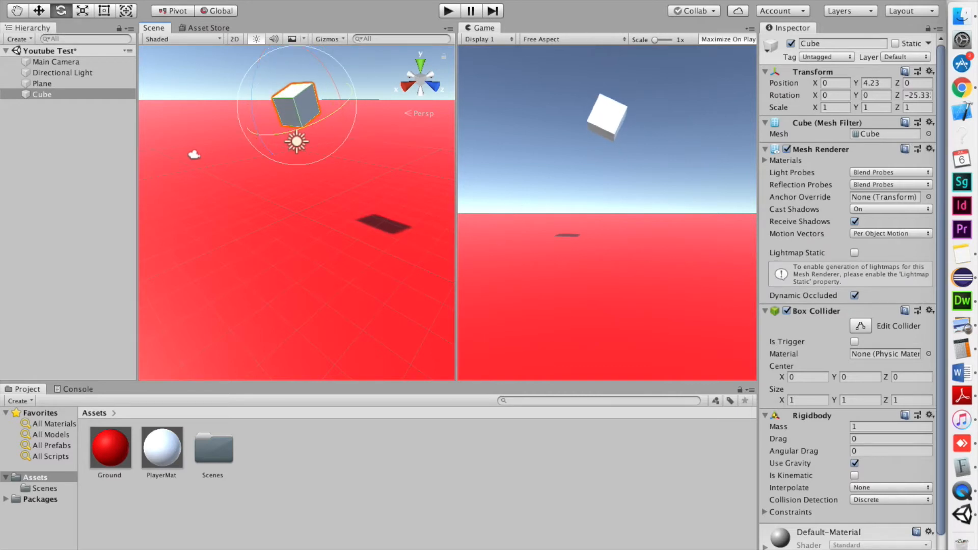
pyautogui.click(448, 11)
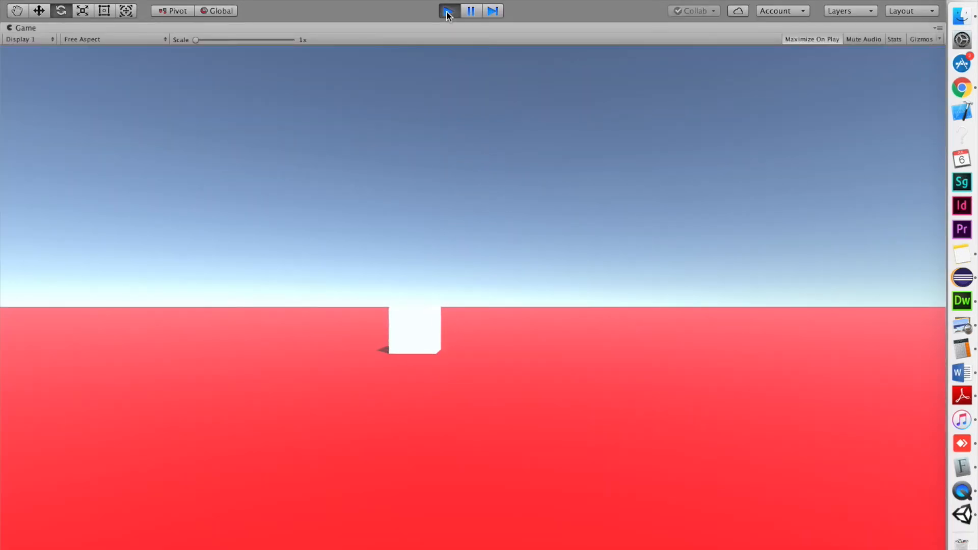
pyautogui.click(448, 11)
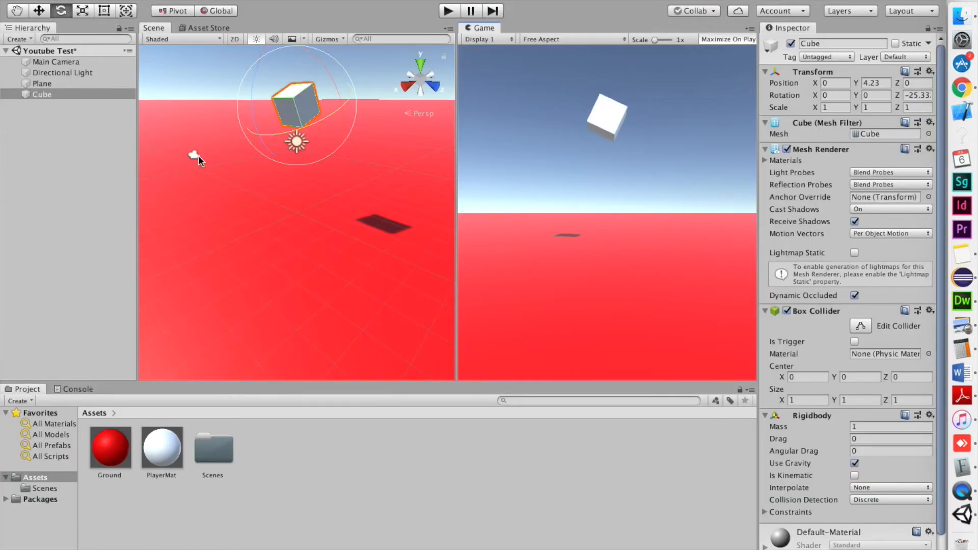
# - Apply the PlayerMat material to the cube and set the material's metallic and smoothness values to 1
pyautogui.scroll(-2, 837, 258)
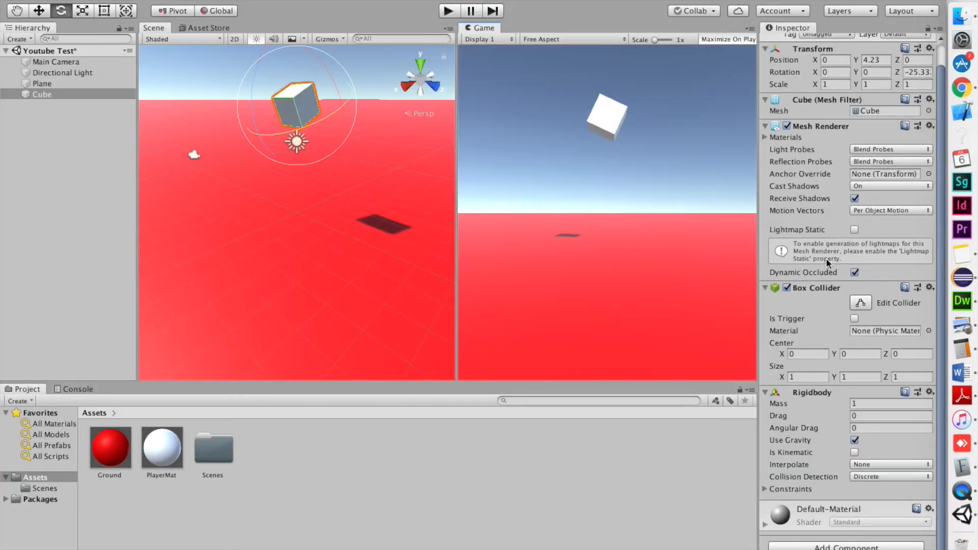
pyautogui.click(171, 439)
pyautogui.moveTo(172, 439); pyautogui.dragTo(301, 95)
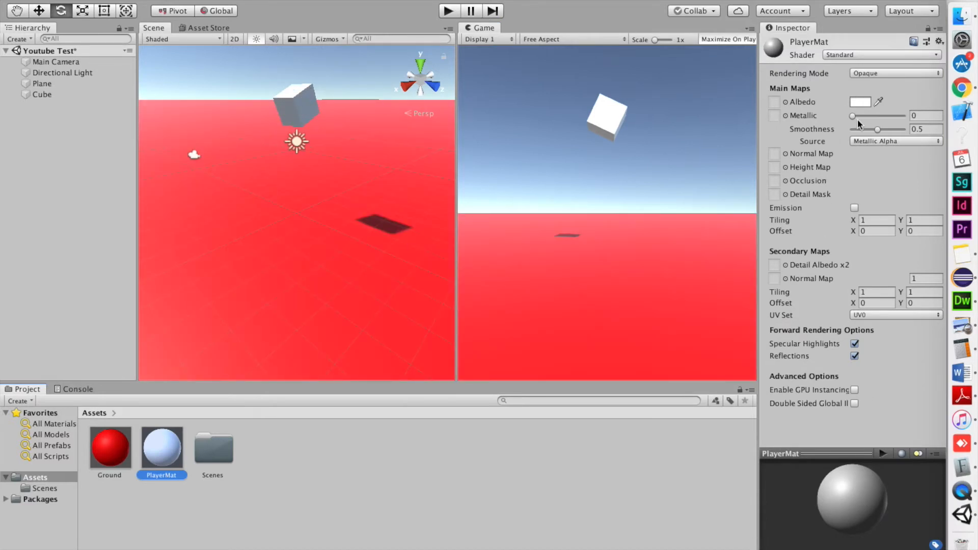
pyautogui.moveTo(855, 113); pyautogui.dragTo(958, 69)
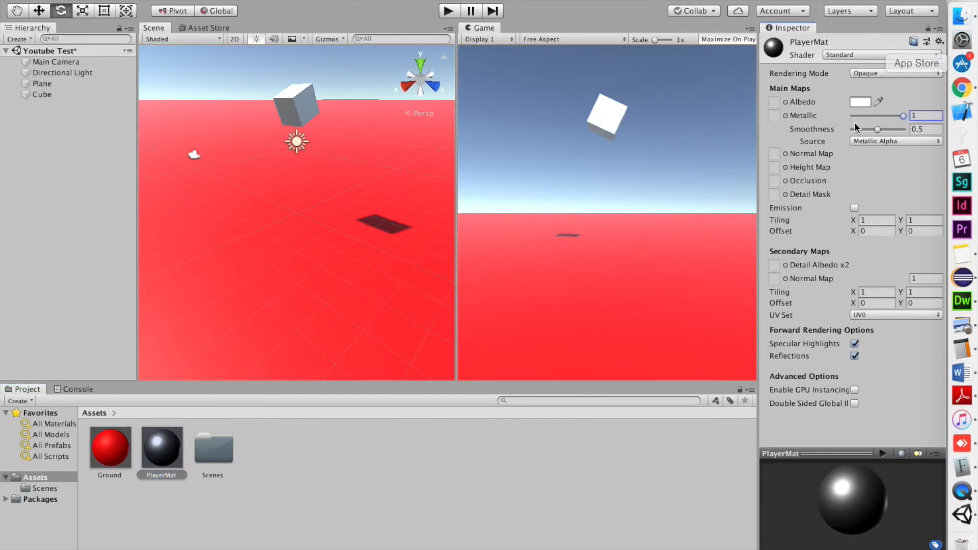
pyautogui.moveTo(879, 130); pyautogui.dragTo(977, 116)
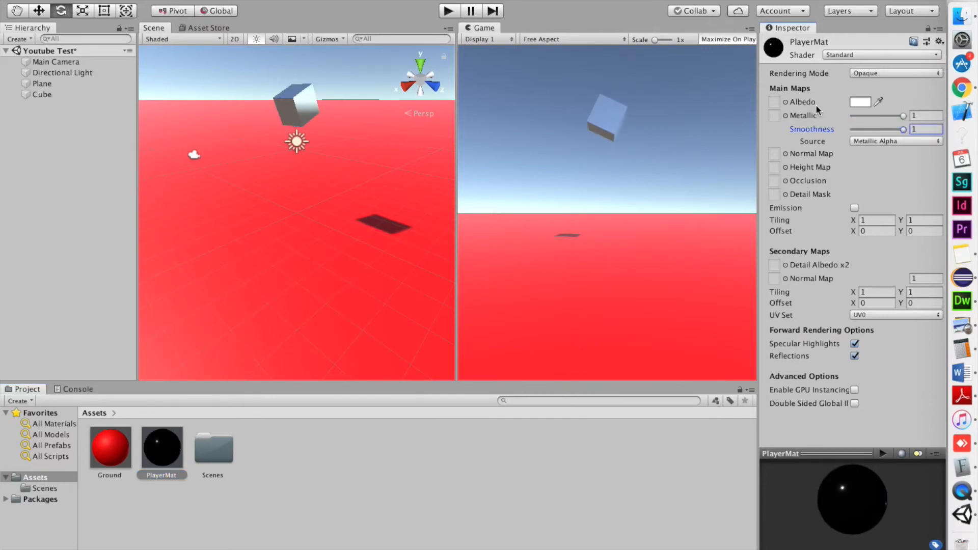
# - Set PlayerMat's albedo colour to black (000000) and run the game briefly to check the cube
pyautogui.click(860, 101)
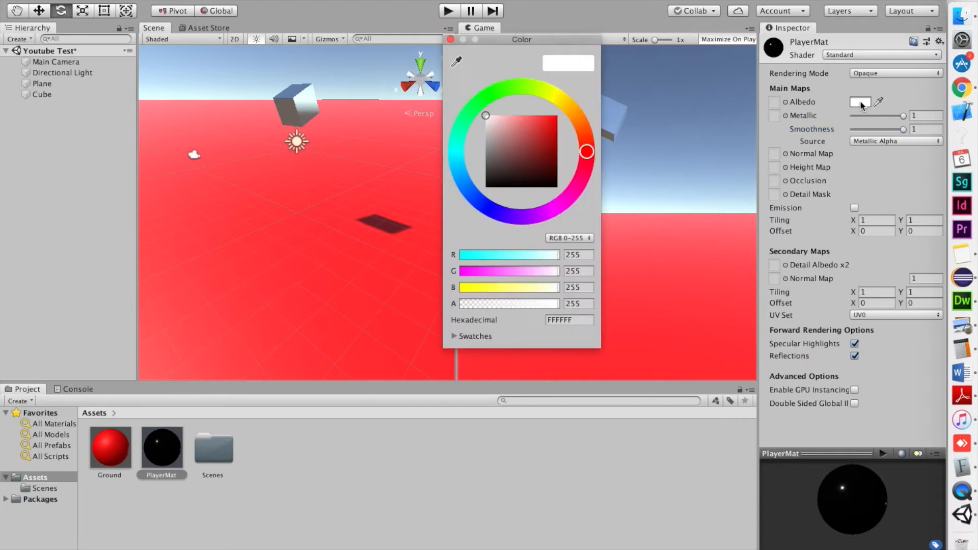
pyautogui.click(516, 125)
pyautogui.moveTo(515, 123)
pyautogui.mouseDown()
pyautogui.moveTo(487, 173)
pyautogui.moveTo(415, 243)
pyautogui.mouseUp()
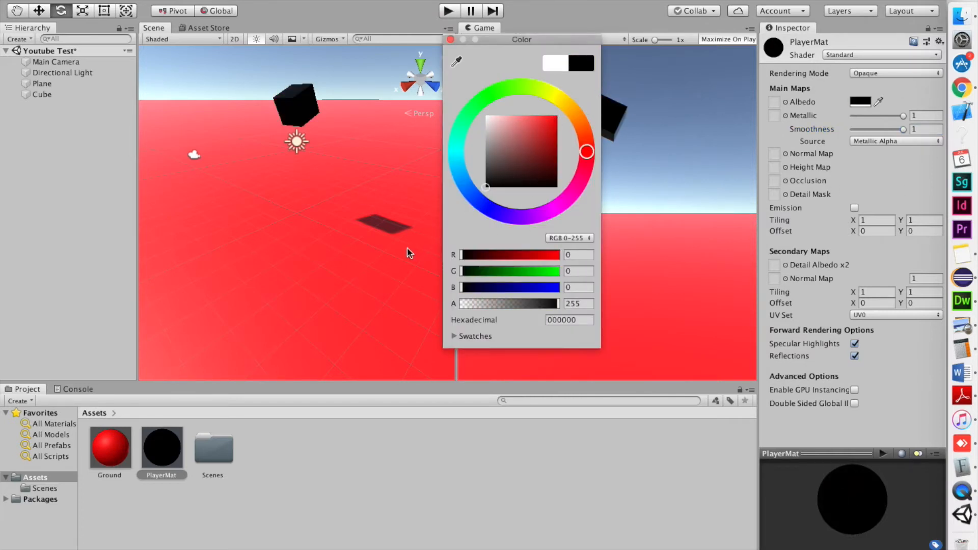
pyautogui.click(449, 11)
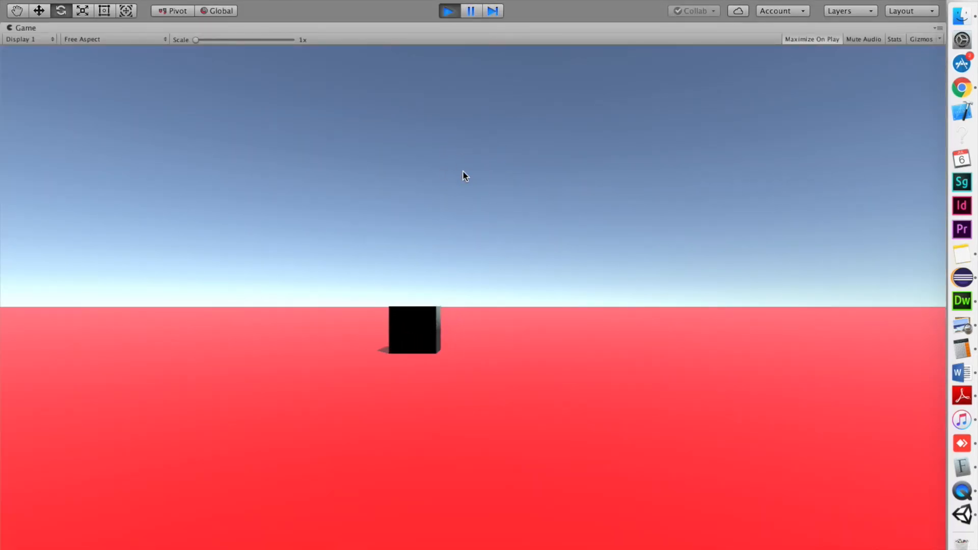
pyautogui.click(448, 12)
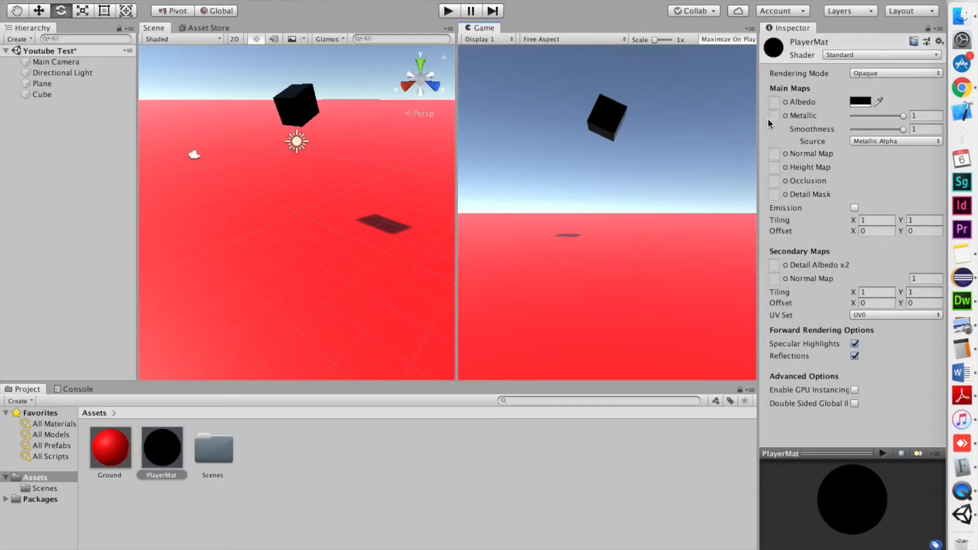
# - Rename the Cube object to Player
pyautogui.click(45, 95)
pyautogui.click(854, 43)
pyautogui.press('BackSpace')
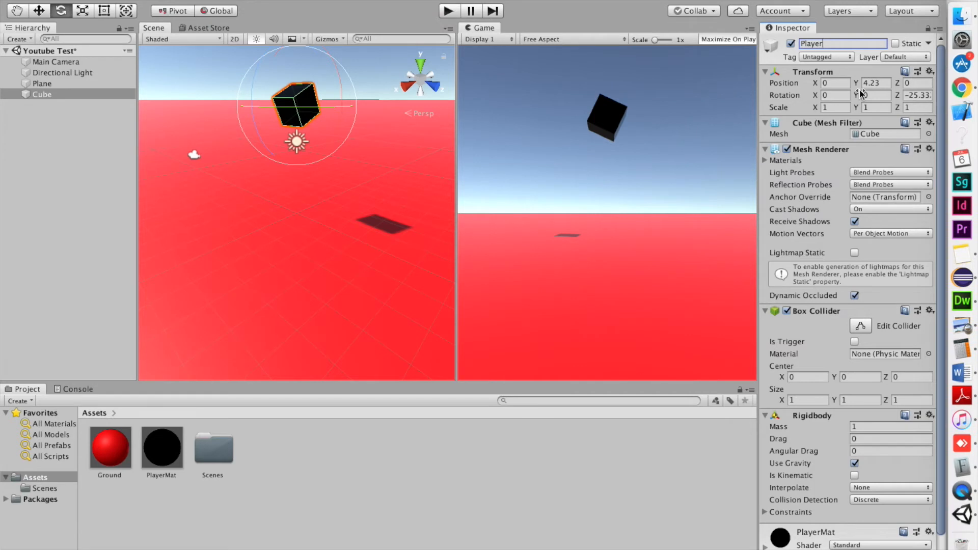
pyautogui.press('Return')
pyautogui.click(75, 228)
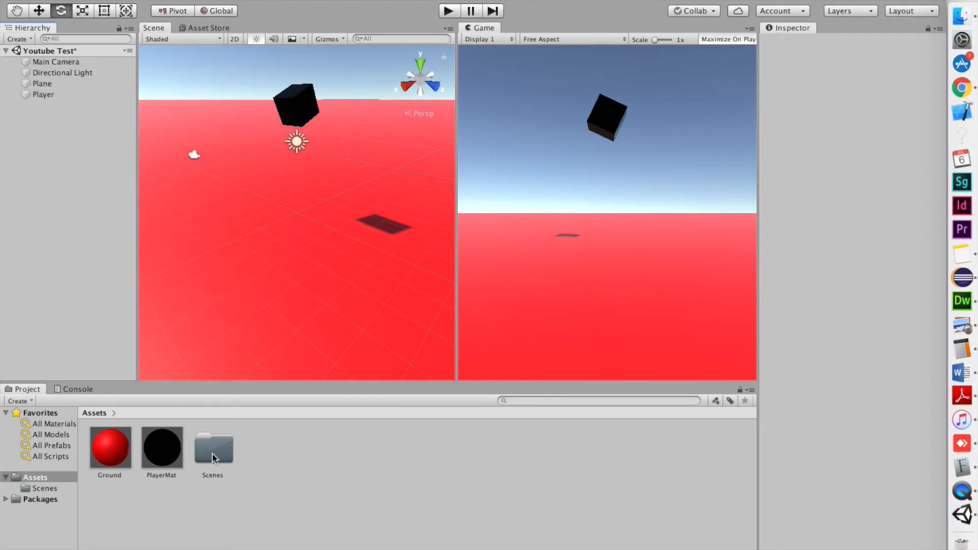
# - Create a folder named Material in Assets and move the Ground and PlayerMat materials into it
pyautogui.rightClick(321, 498)
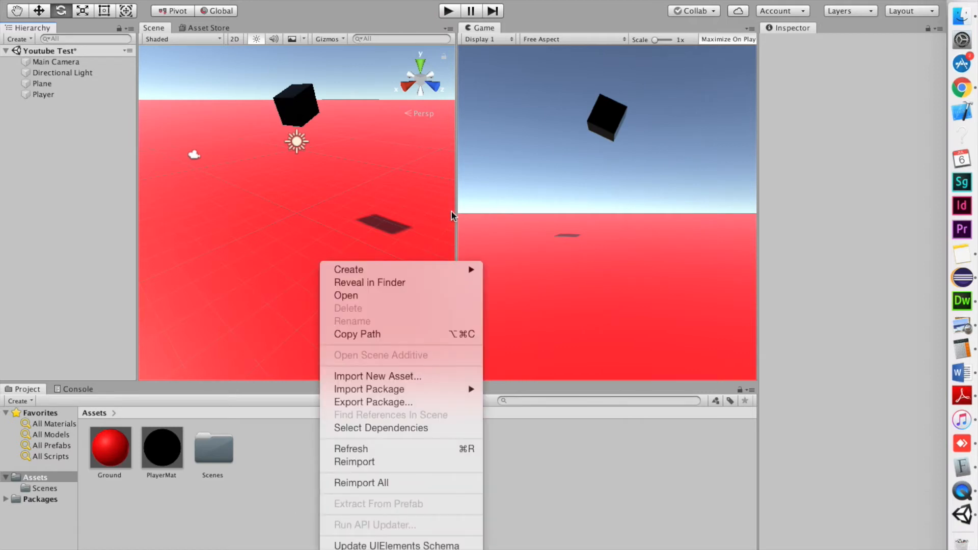
pyautogui.moveTo(465, 274)
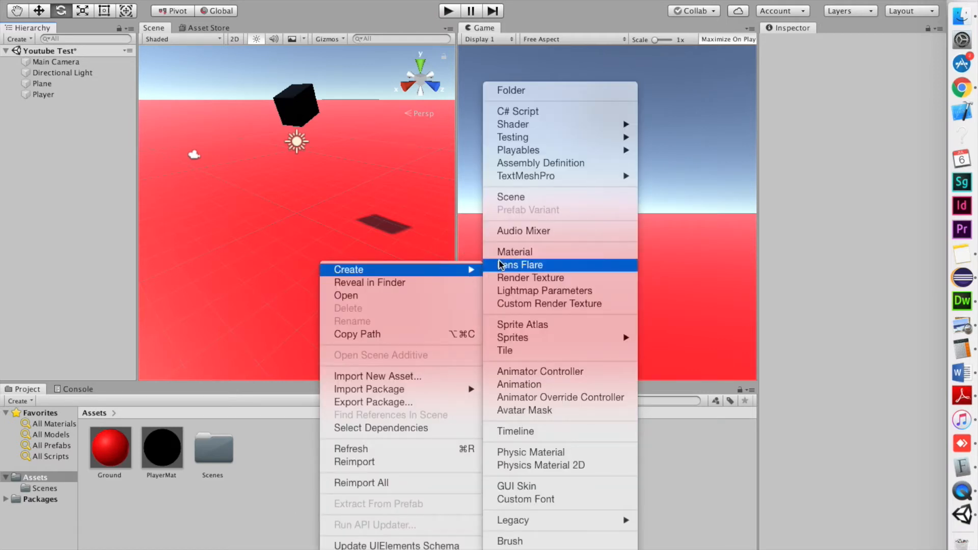
pyautogui.click(531, 99)
pyautogui.press('BackSpace')
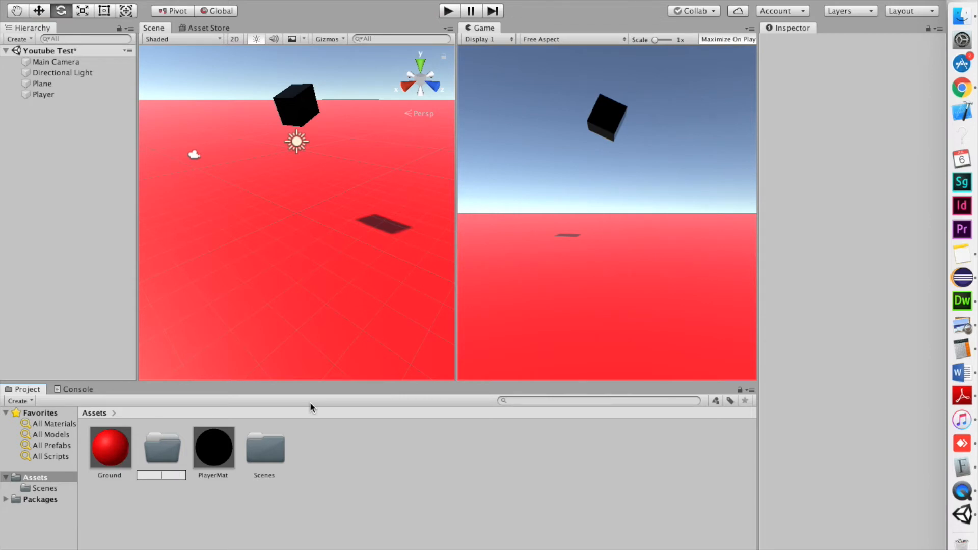
pyautogui.write('Material')
pyautogui.press('Return')
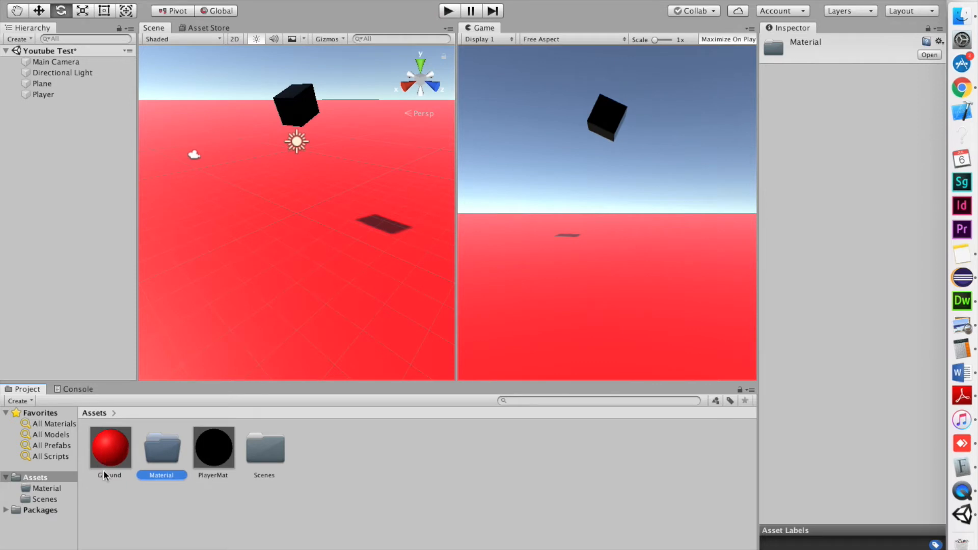
pyautogui.click(113, 452)
pyautogui.moveTo(113, 452)
pyautogui.mouseDown()
pyautogui.moveTo(169, 459)
pyautogui.moveTo(93, 458)
pyautogui.moveTo(113, 455)
pyautogui.mouseUp()
# - Change the Main Camera's clear flags to Solid Color
pyautogui.click(57, 61)
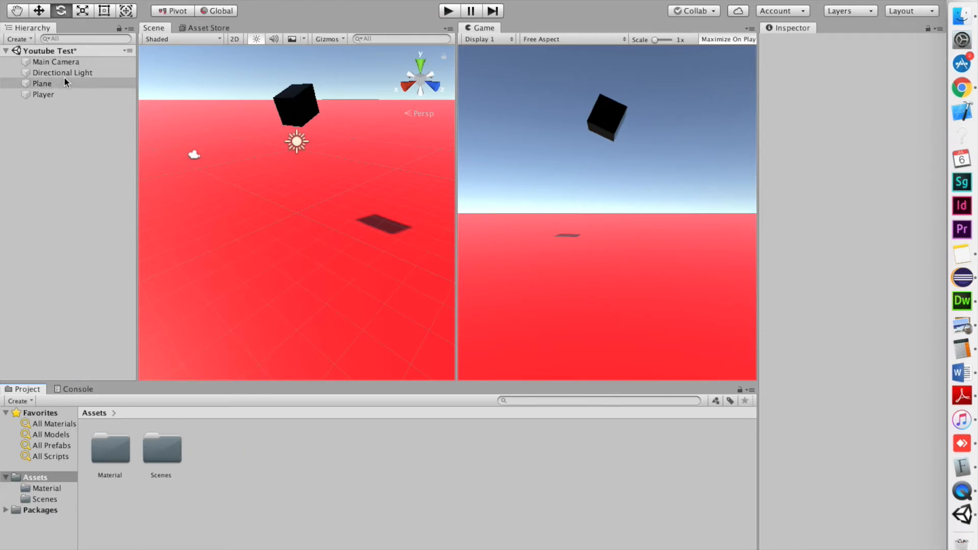
pyautogui.click(67, 64)
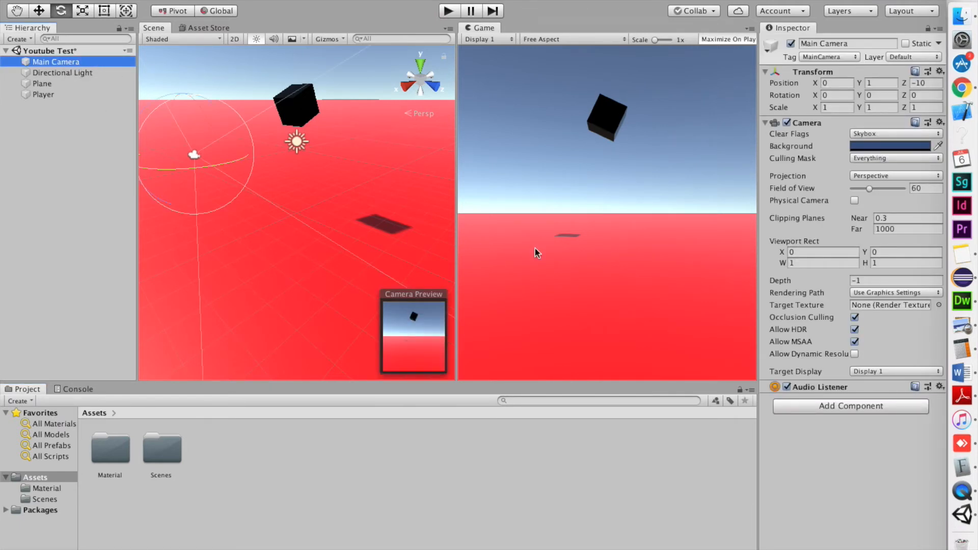
pyautogui.click(878, 134)
pyautogui.click(874, 146)
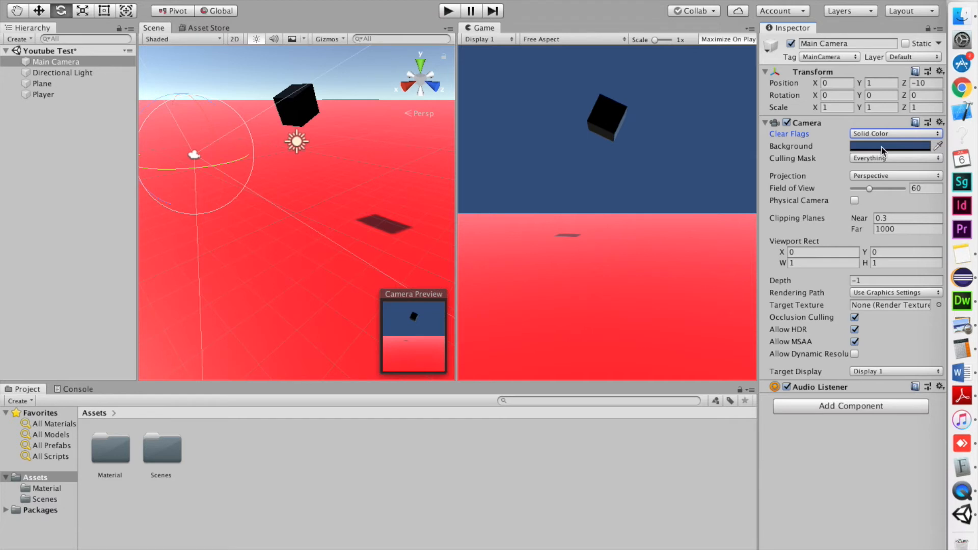
# - Try several blues for the Main Camera's background, settle on a dark navy, and run the game briefly to check it
pyautogui.click(875, 146)
pyautogui.moveTo(516, 156)
pyautogui.mouseDown()
pyautogui.moveTo(466, 133)
pyautogui.moveTo(469, 148)
pyautogui.moveTo(450, 123)
pyautogui.moveTo(512, 182)
pyautogui.moveTo(502, 184)
pyautogui.moveTo(523, 152)
pyautogui.mouseUp()
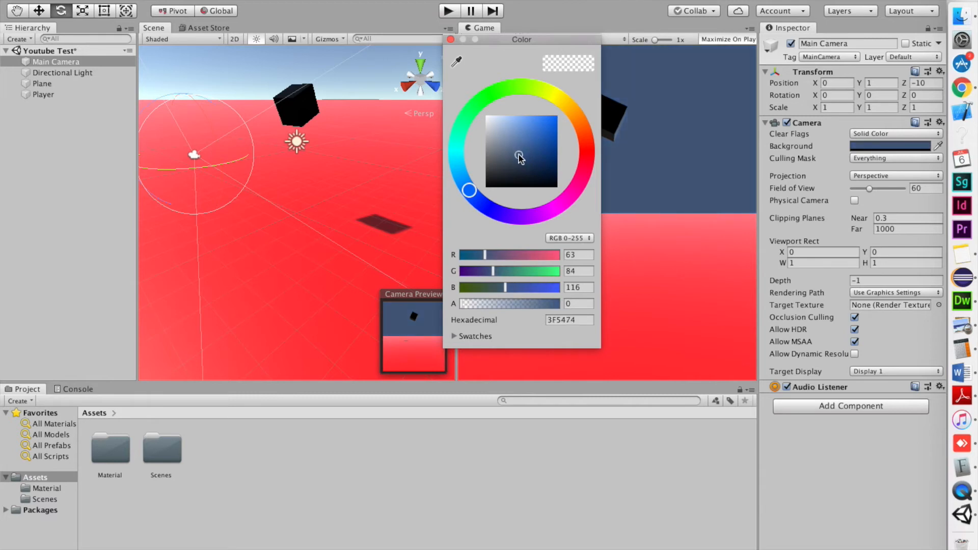
pyautogui.click(548, 212)
pyautogui.moveTo(548, 211); pyautogui.dragTo(567, 199)
pyautogui.moveTo(538, 134); pyautogui.dragTo(537, 135)
pyautogui.moveTo(457, 139)
pyautogui.mouseDown()
pyautogui.moveTo(464, 108)
pyautogui.moveTo(457, 208)
pyautogui.mouseUp()
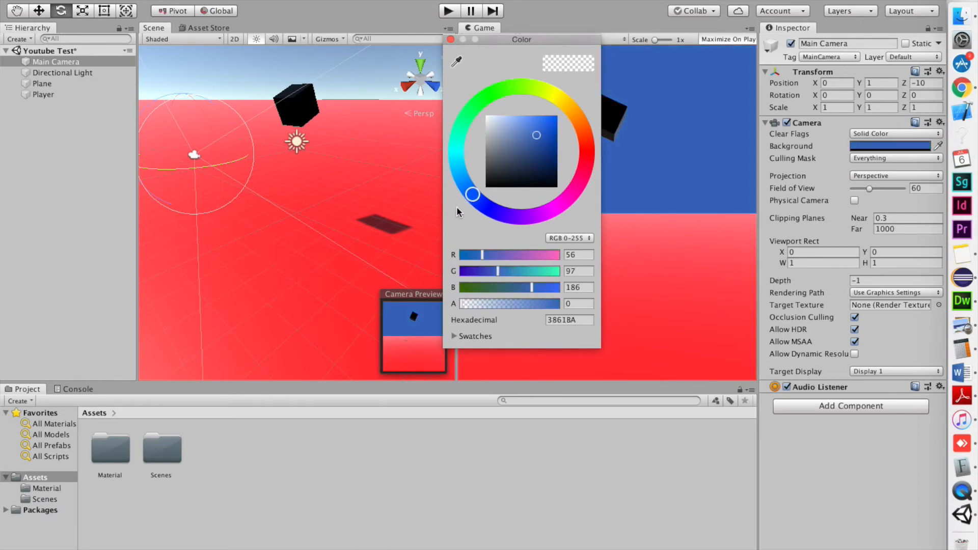
pyautogui.moveTo(536, 136); pyautogui.dragTo(667, 10)
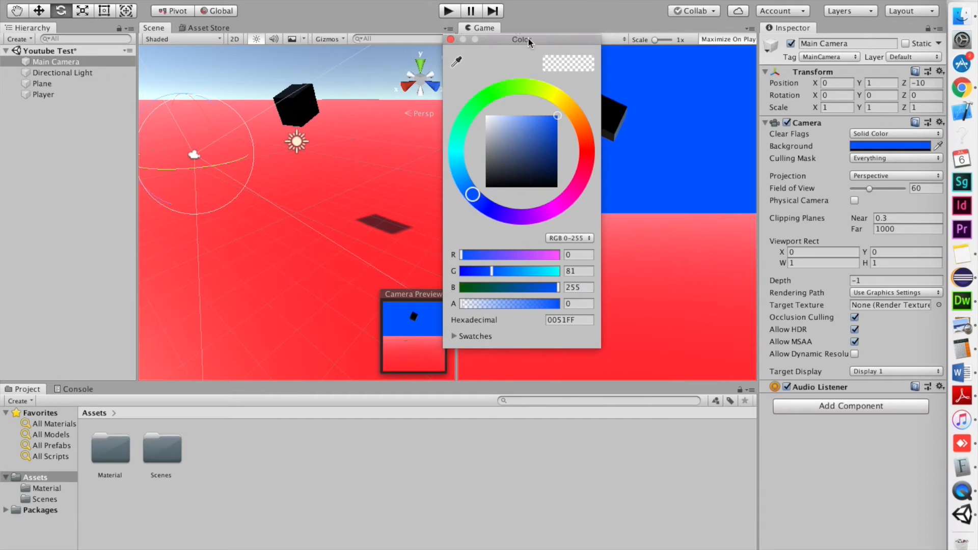
pyautogui.moveTo(545, 134); pyautogui.dragTo(543, 166)
pyautogui.click(448, 11)
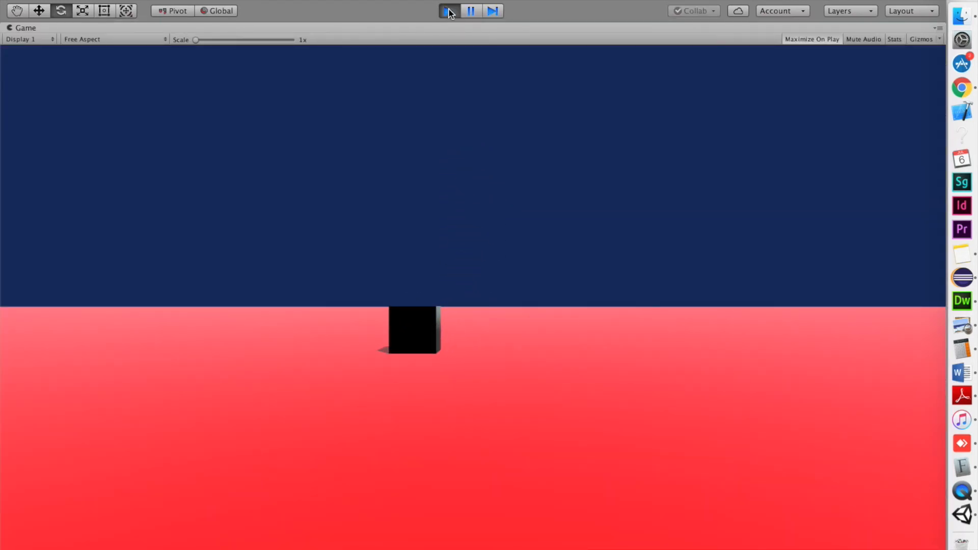
pyautogui.click(449, 11)
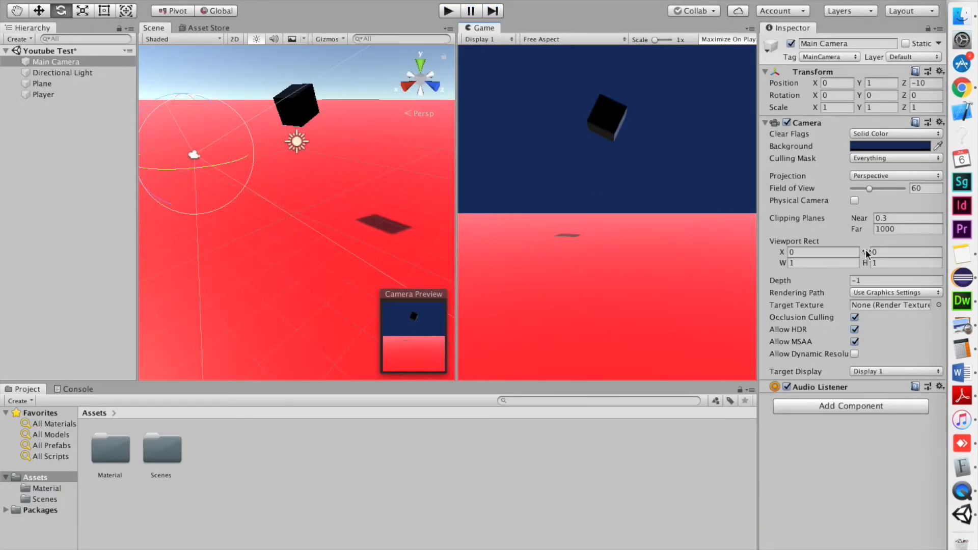
# - Try out the Main Camera's field of view and the Physical Camera option in a short game run, then turn Physical Camera off
pyautogui.moveTo(870, 187)
pyautogui.mouseDown()
pyautogui.moveTo(834, 185)
pyautogui.moveTo(893, 179)
pyautogui.moveTo(873, 176)
pyautogui.mouseUp()
pyautogui.click(919, 189)
pyautogui.click(936, 188)
pyautogui.press('Return')
pyautogui.click(855, 200)
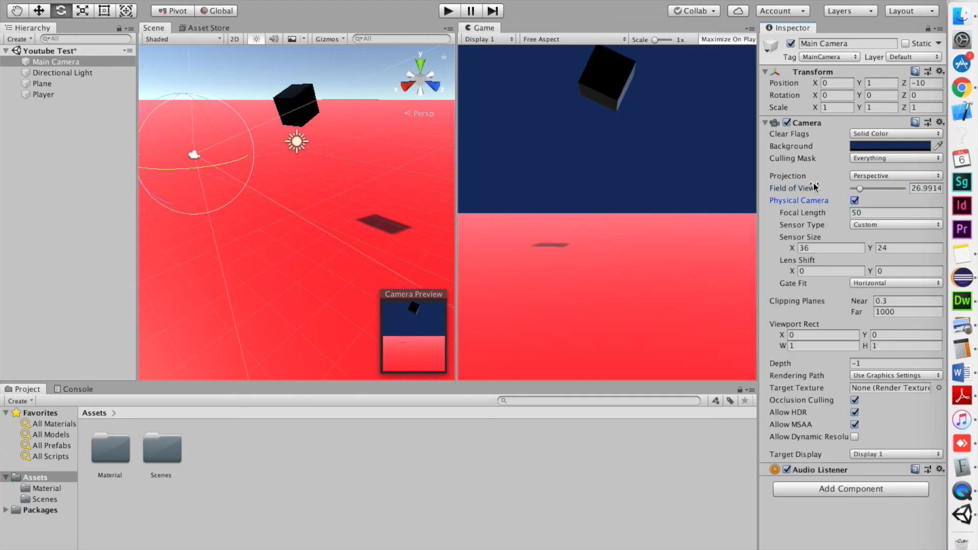
pyautogui.click(449, 10)
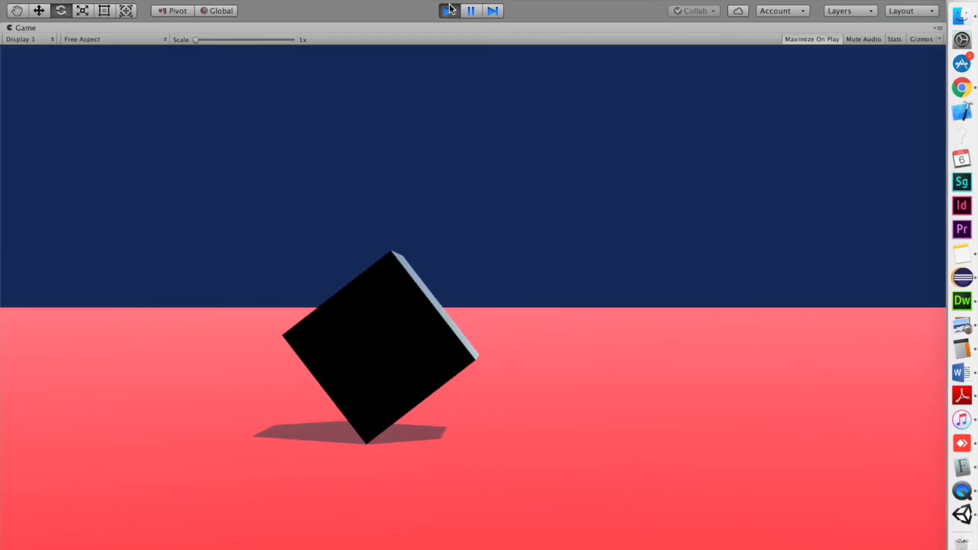
pyautogui.click(449, 10)
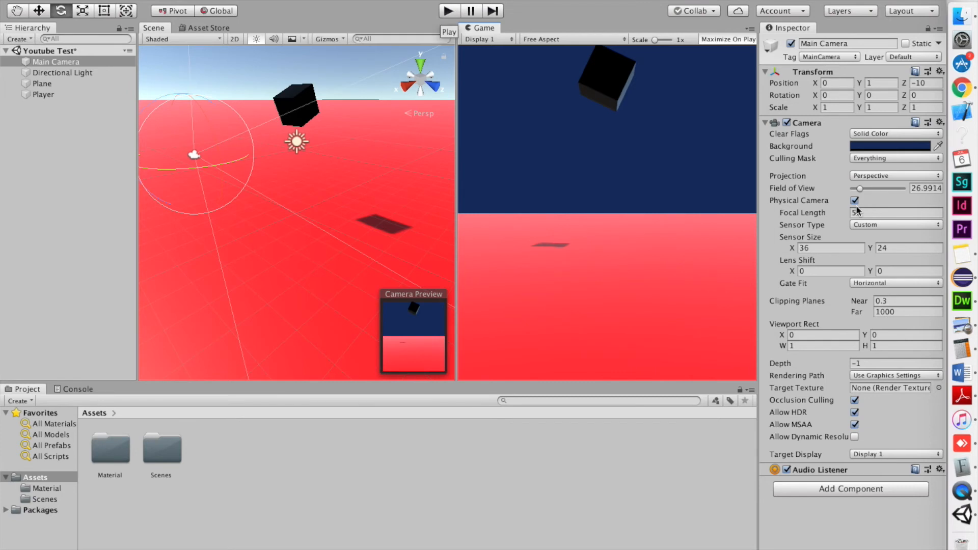
pyautogui.click(855, 201)
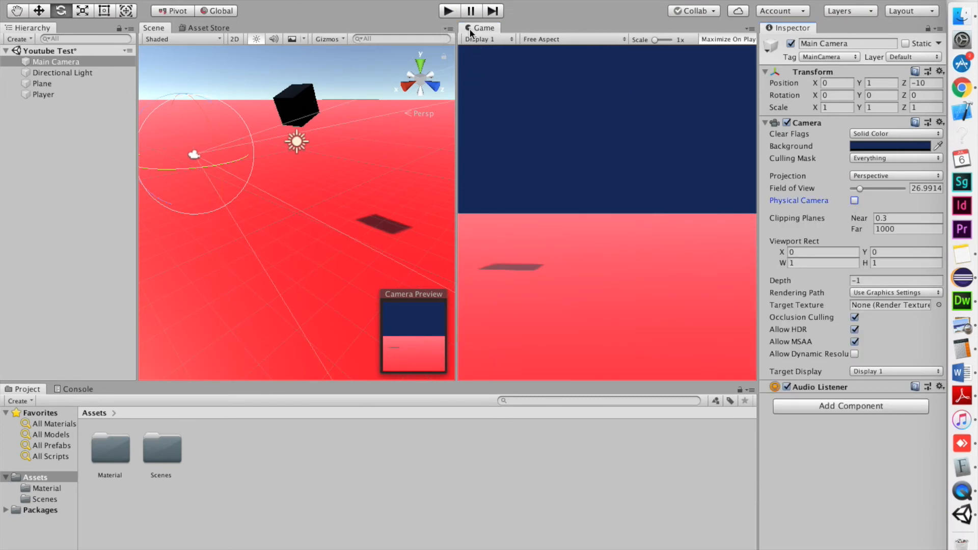
# - Tilt the Main Camera to about -11 degrees on X, move it back to Z -12.45, and test the view in a game run
pyautogui.moveTo(199, 116); pyautogui.dragTo(185, 95)
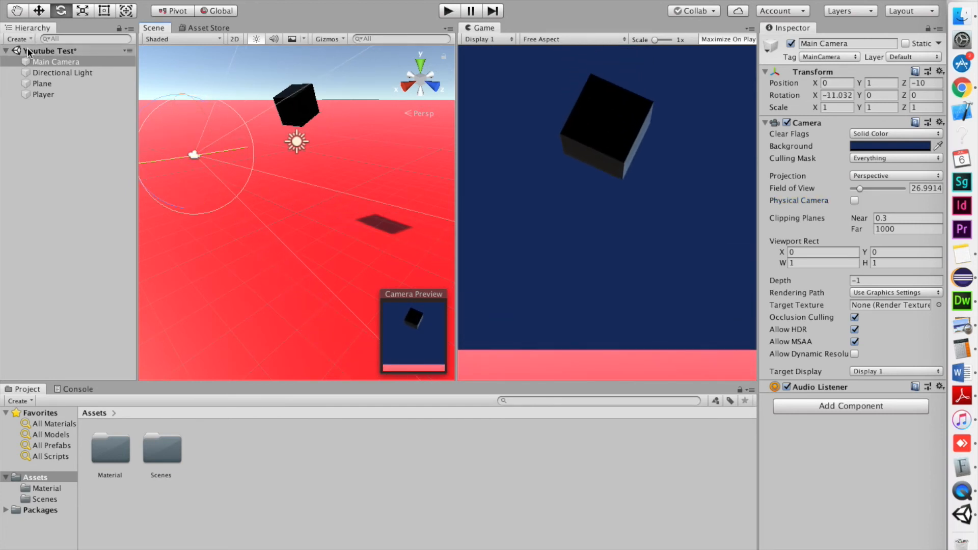
pyautogui.click(39, 11)
pyautogui.moveTo(219, 160); pyautogui.dragTo(201, 157)
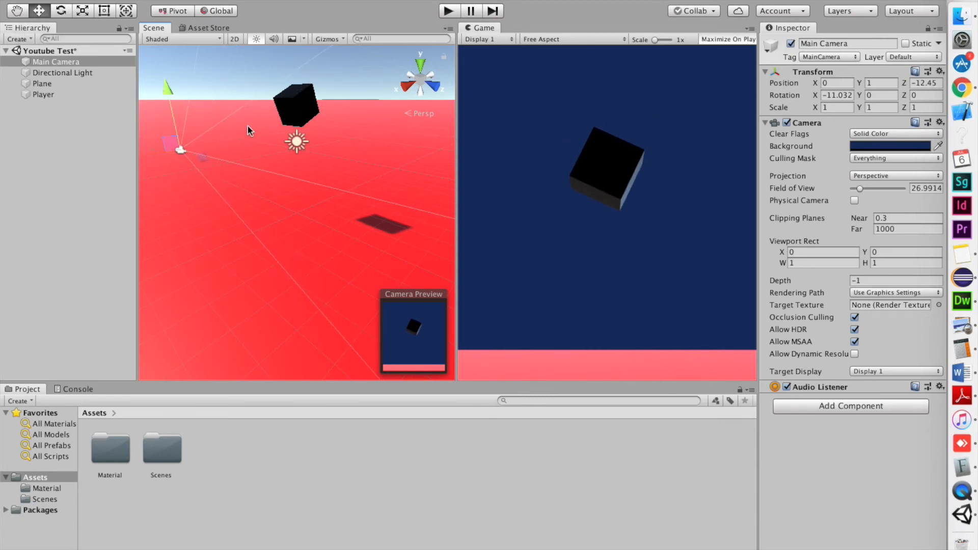
pyautogui.click(448, 11)
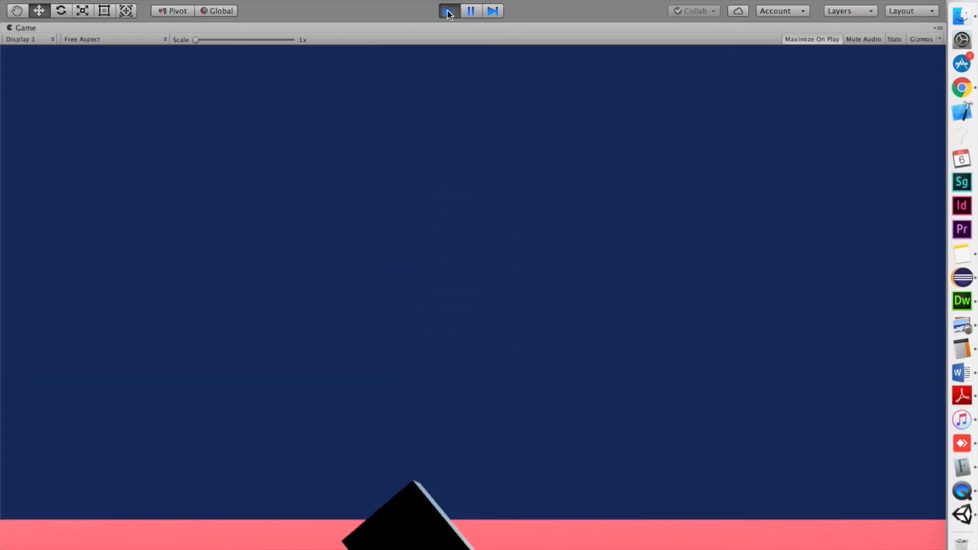
pyautogui.click(449, 11)
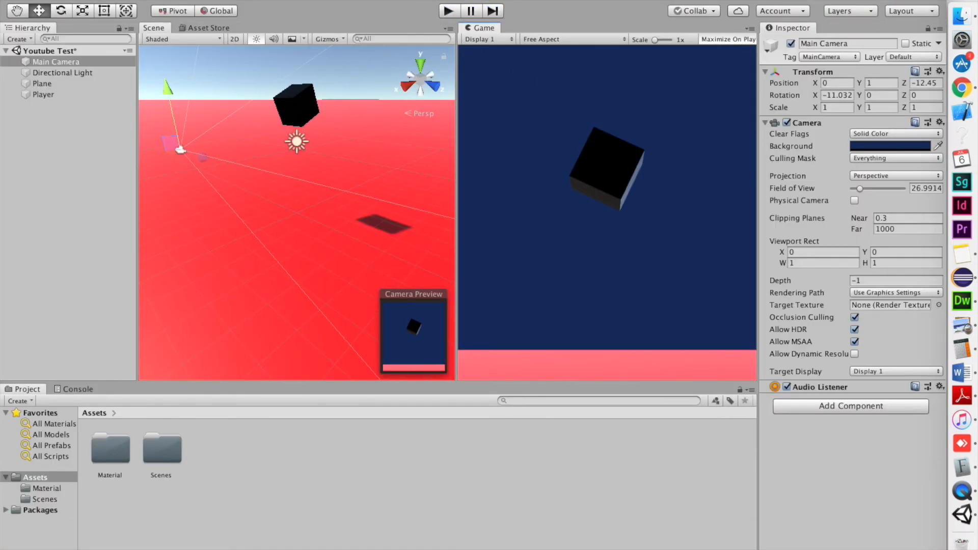
# - Save the Youtube Test scene and leave no object selected
pyautogui.click(84, 1)
pyautogui.click(49, 51)
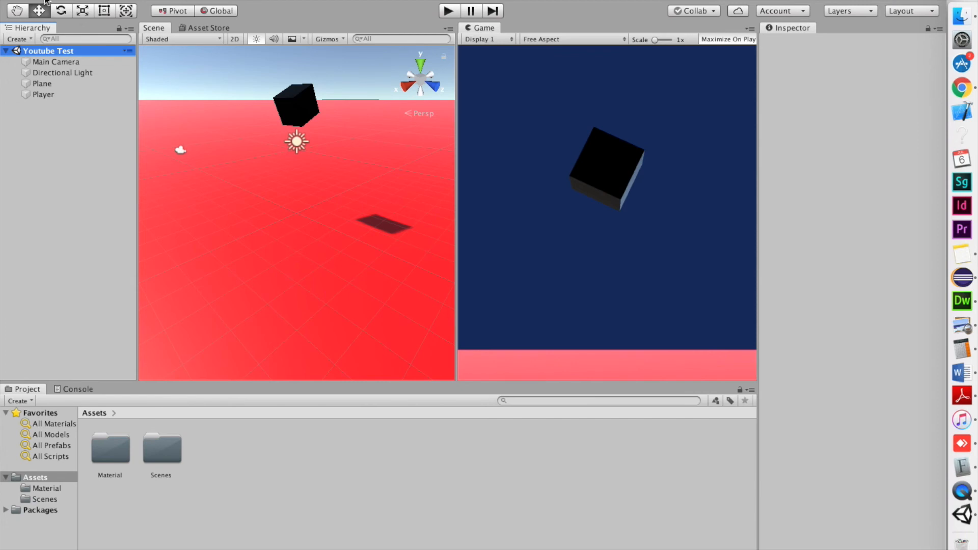
pyautogui.click(47, 61)
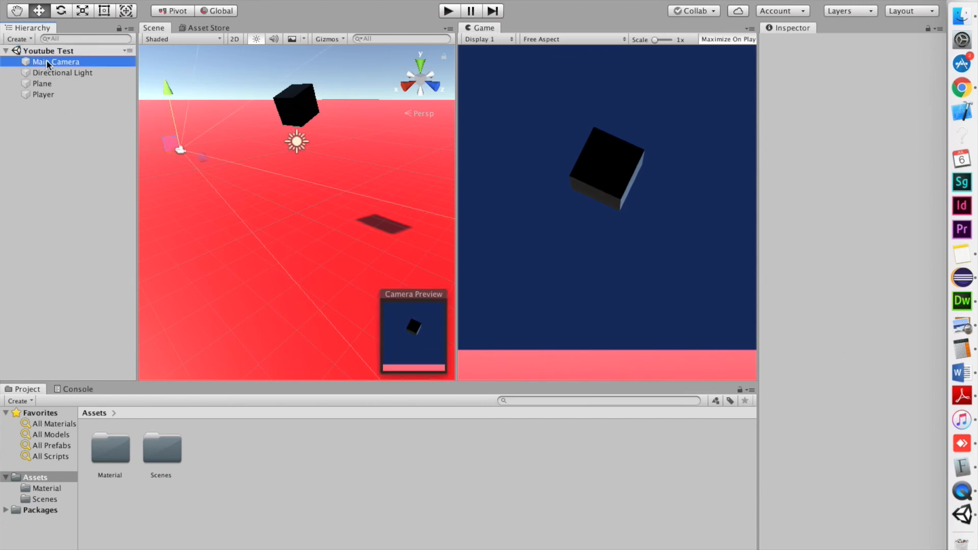
pyautogui.click(56, 186)
# - Create a new folder named Assets inside the project's Assets folder
pyautogui.rightClick(231, 496)
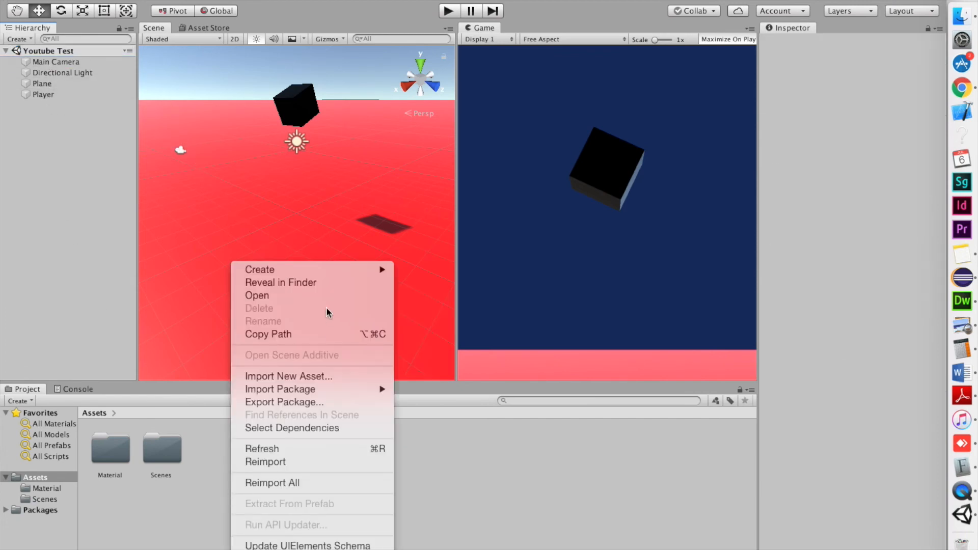
pyautogui.moveTo(314, 272)
pyautogui.click(433, 94)
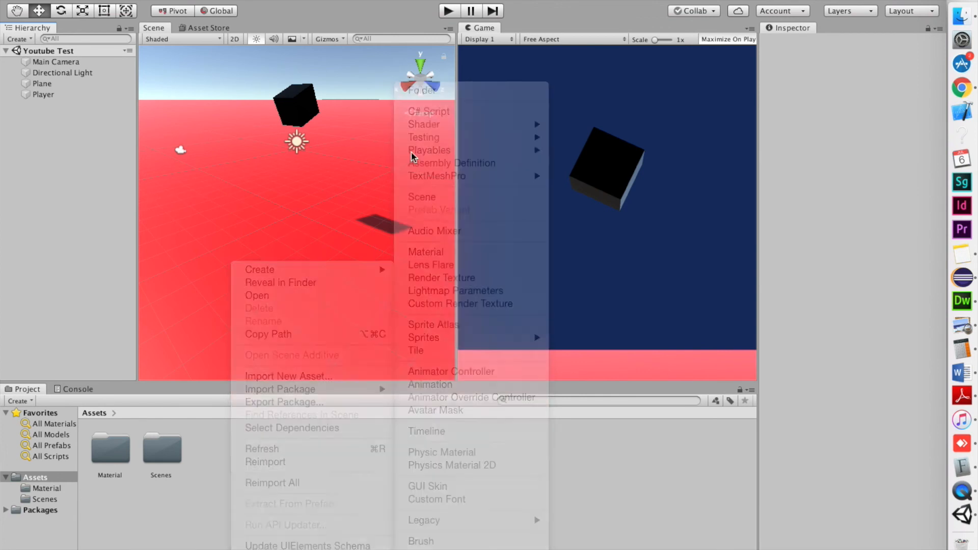
pyautogui.write('Assets')
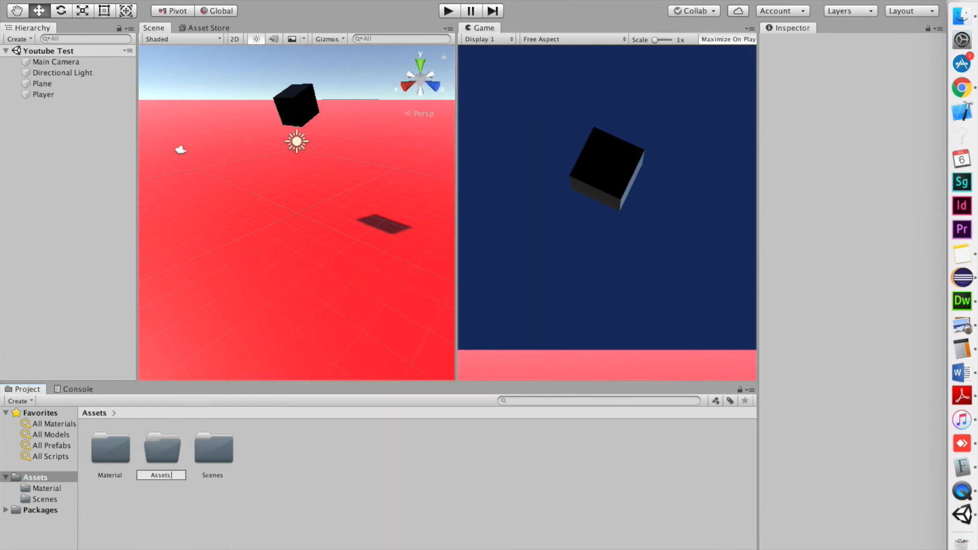
pyautogui.press('Return')
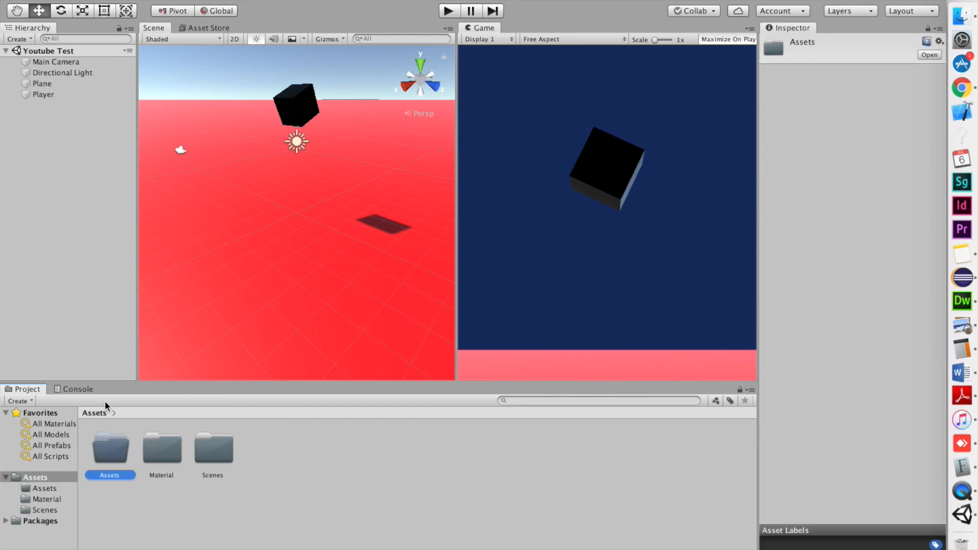
pyautogui.click(303, 480)
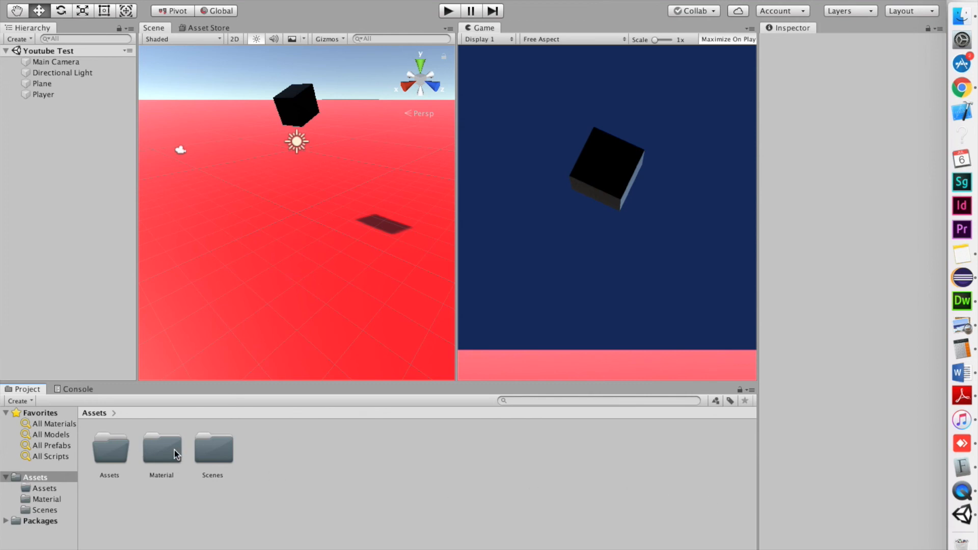
# - Try selecting the Material and Scenes folders together in the project's Assets folder, and clear the selection
pyautogui.moveTo(169, 450); pyautogui.dragTo(167, 451)
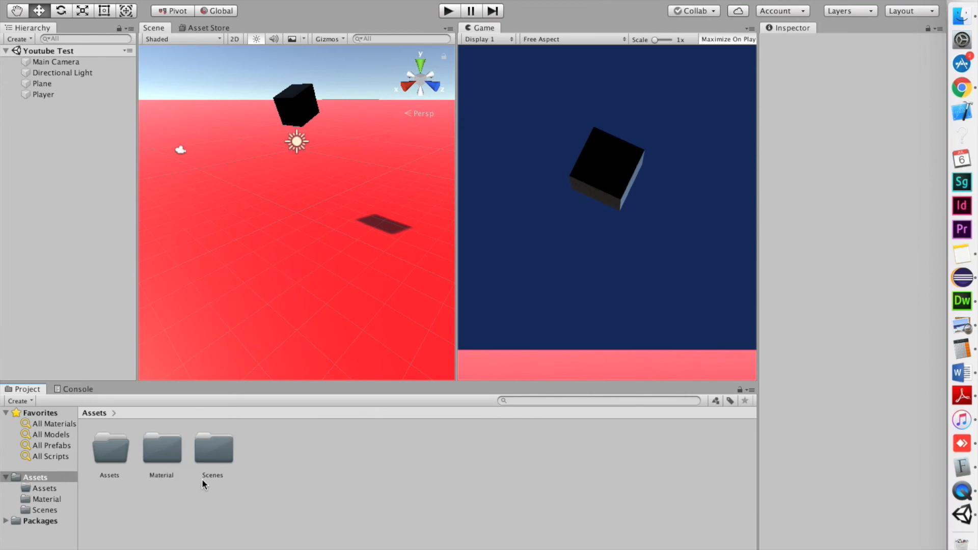
pyautogui.click(156, 450)
pyautogui.keyDown('shift'); pyautogui.click(214, 453); pyautogui.keyUp('shift')
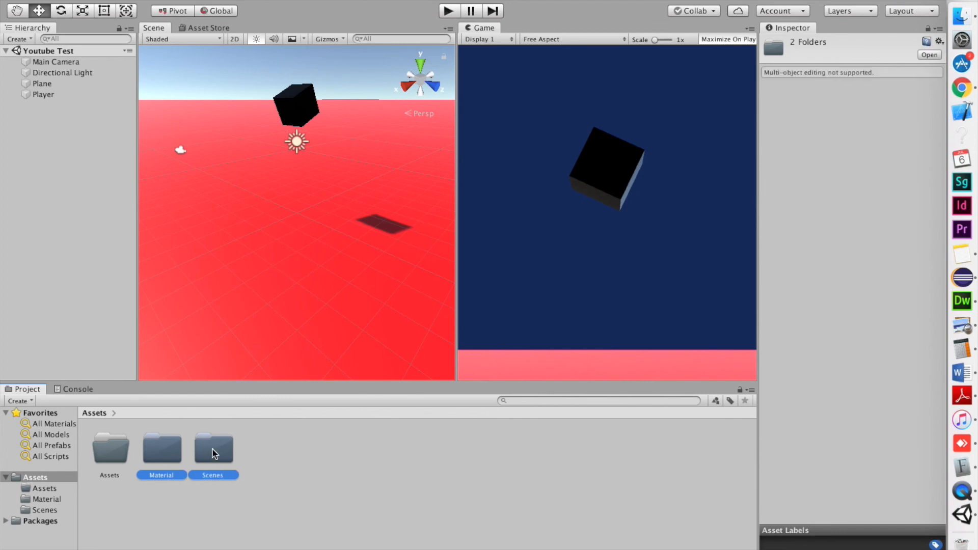
pyautogui.click(297, 519)
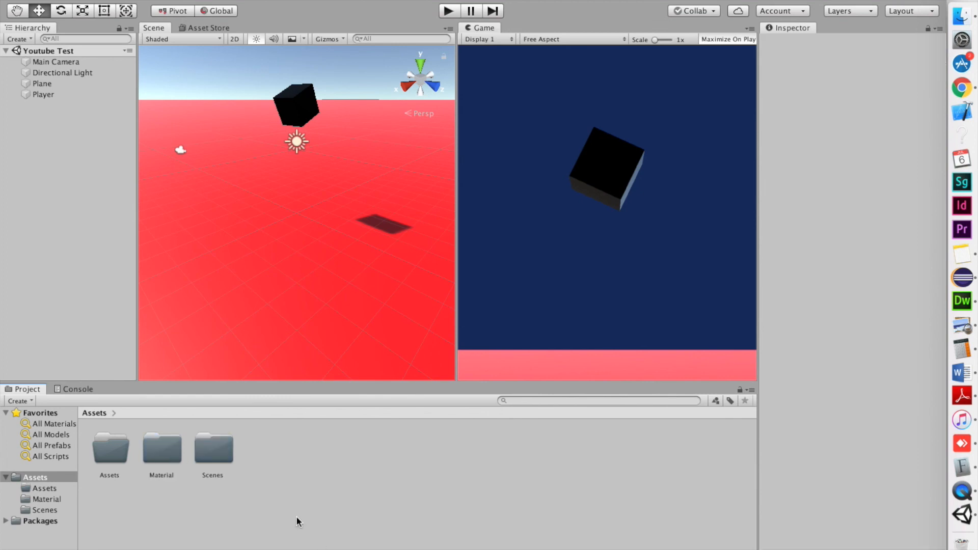
# - Try range-selecting the scene objects from Main Camera through Plane in the hierarchy, and clear the selection
pyautogui.click(52, 60)
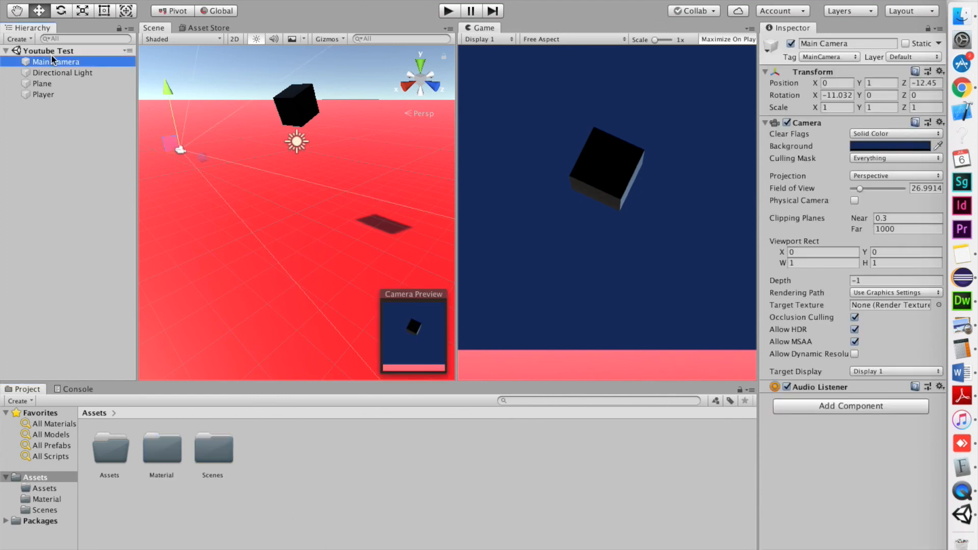
pyautogui.click(54, 83)
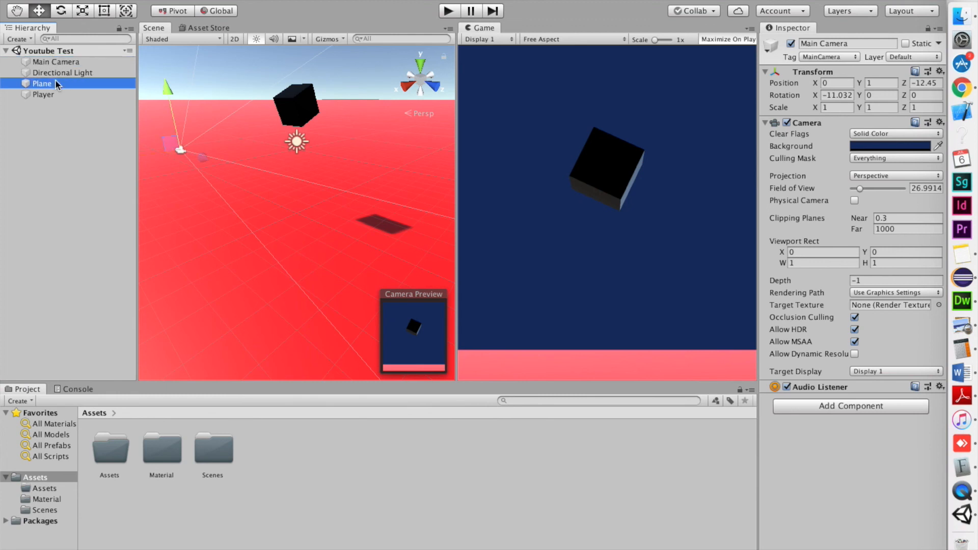
pyautogui.click(46, 63)
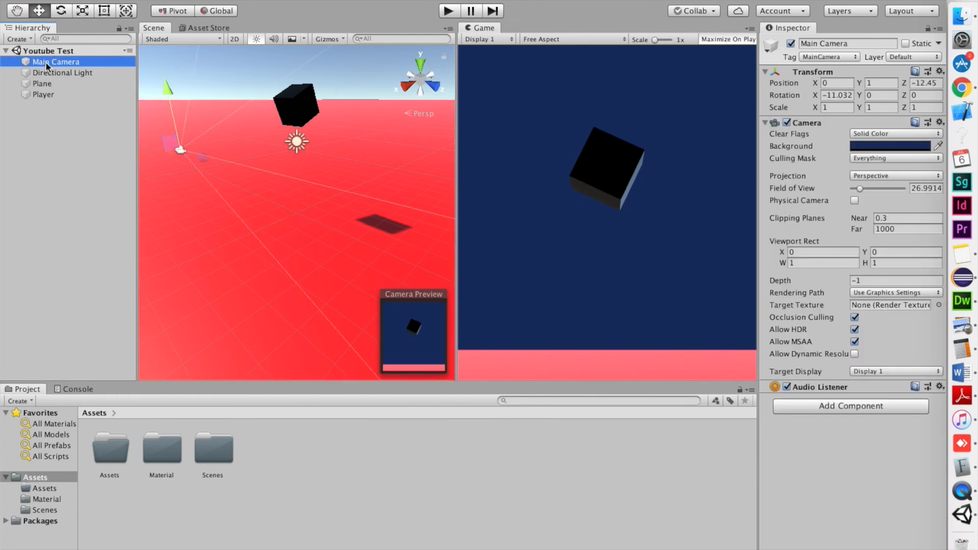
pyautogui.keyDown('shift'); pyautogui.click(69, 84); pyautogui.keyUp('shift')
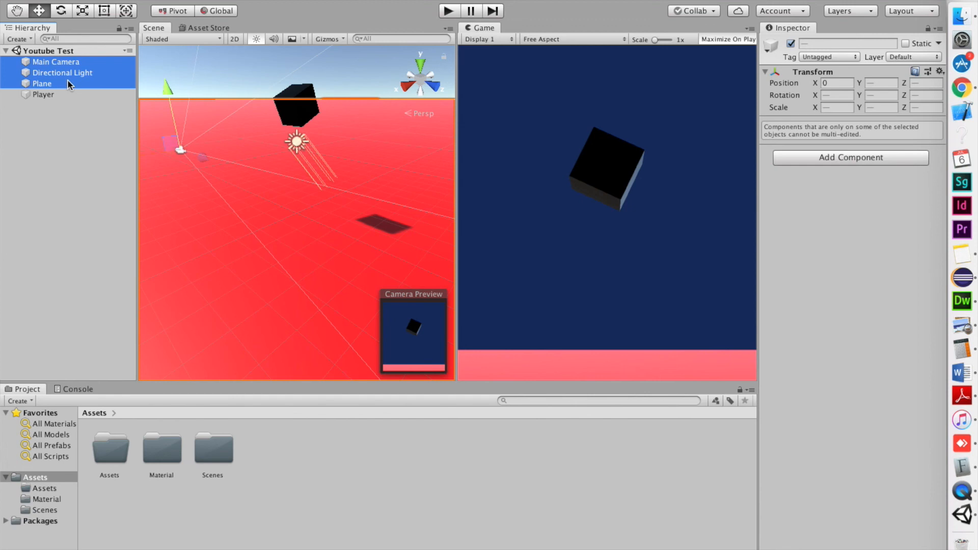
pyautogui.click(308, 488)
# - Move the Material and Scenes folders together into the nested Assets folder, and check its contents before returning to the parent folder
pyautogui.click(206, 457)
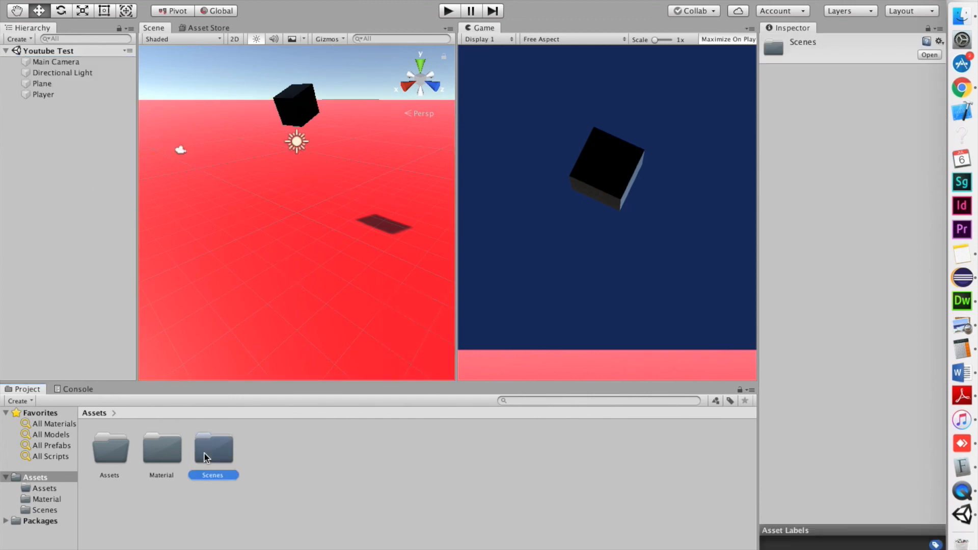
pyautogui.keyDown('shift'); pyautogui.click(170, 452); pyautogui.keyUp('shift')
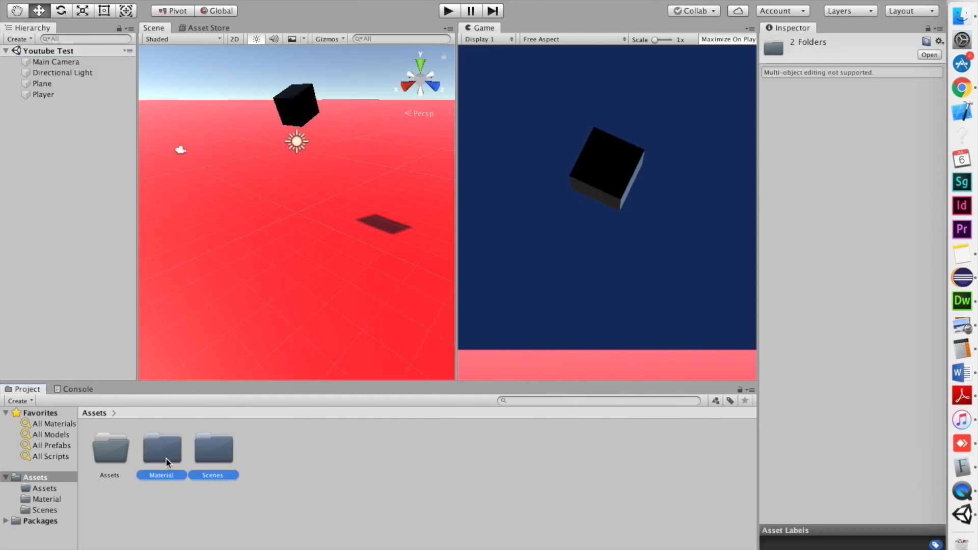
pyautogui.moveTo(164, 456); pyautogui.dragTo(109, 456)
pyautogui.doubleClick(109, 456)
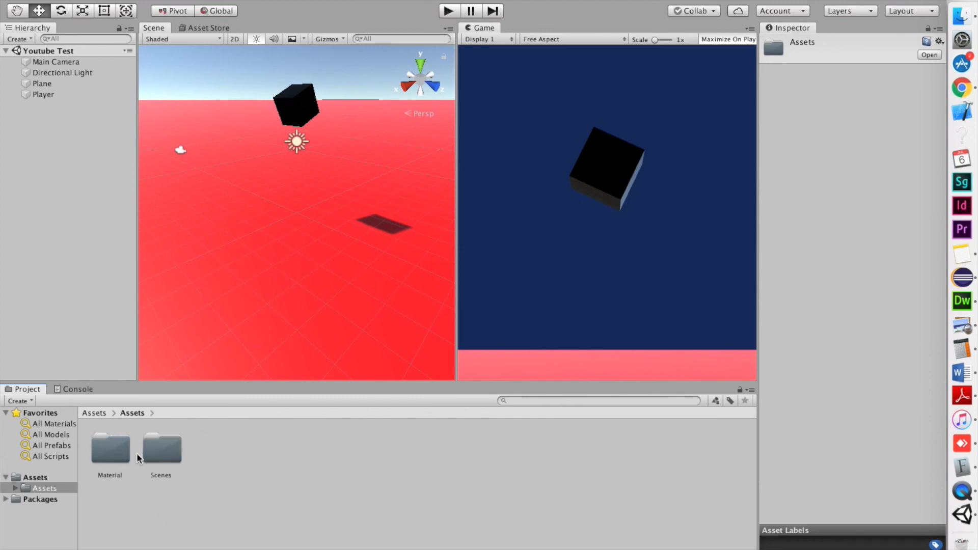
pyautogui.click(96, 412)
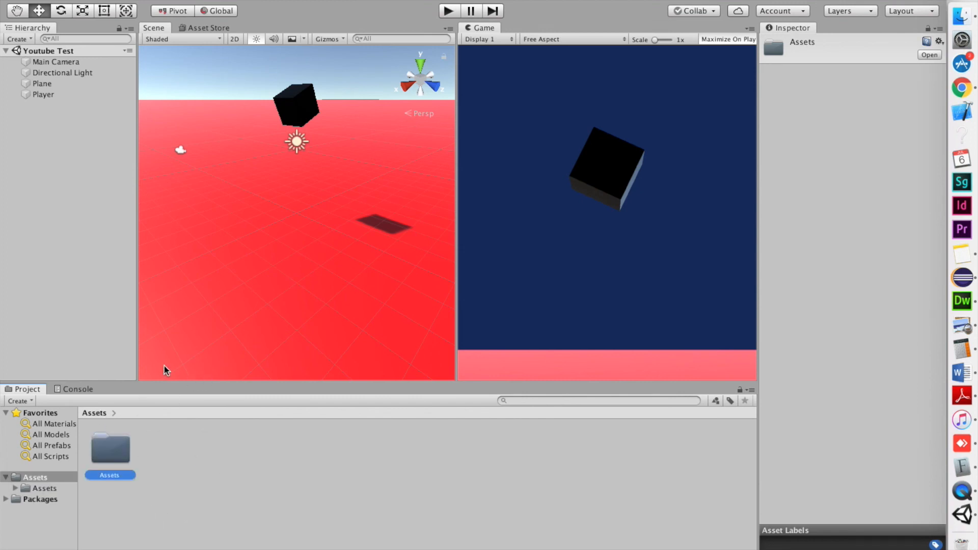